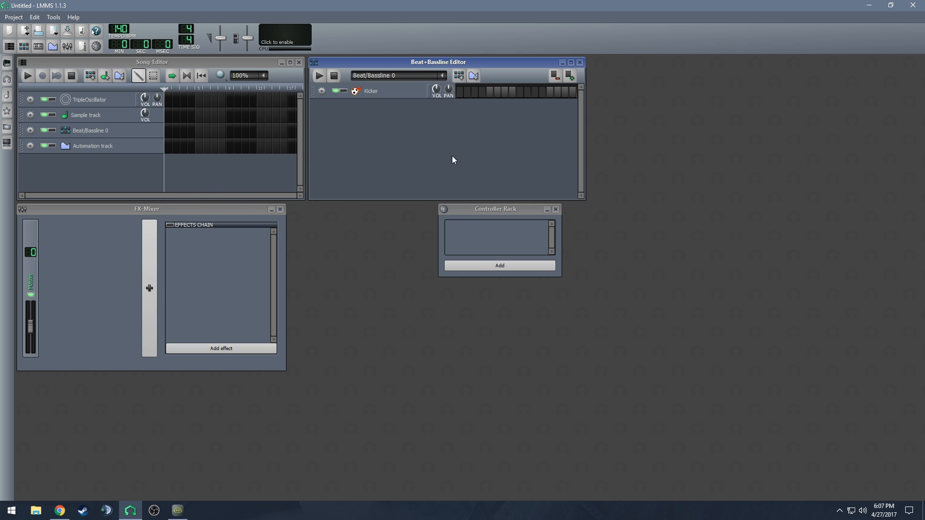
Close the Controller Rack window.
{"action": "left_click", "coordinate": [556, 210]}
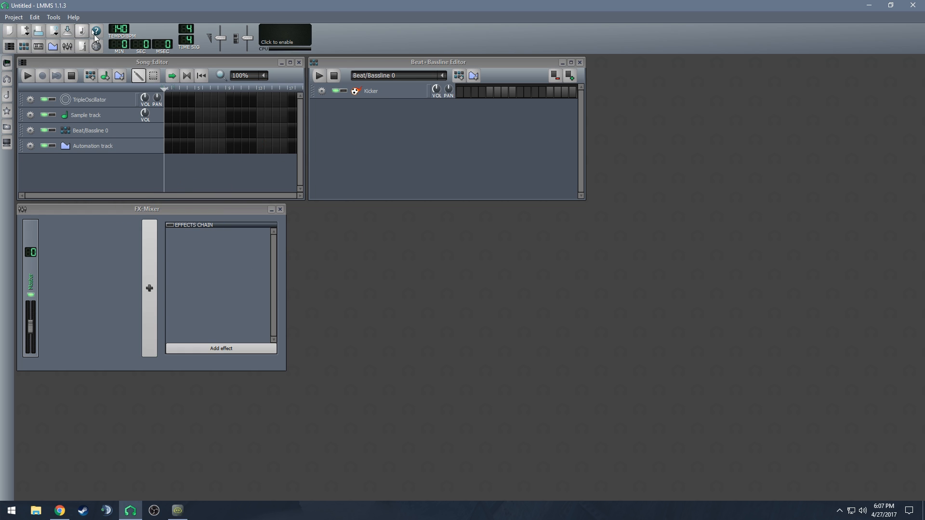
{"action": "left_click", "coordinate": [15, 18]}
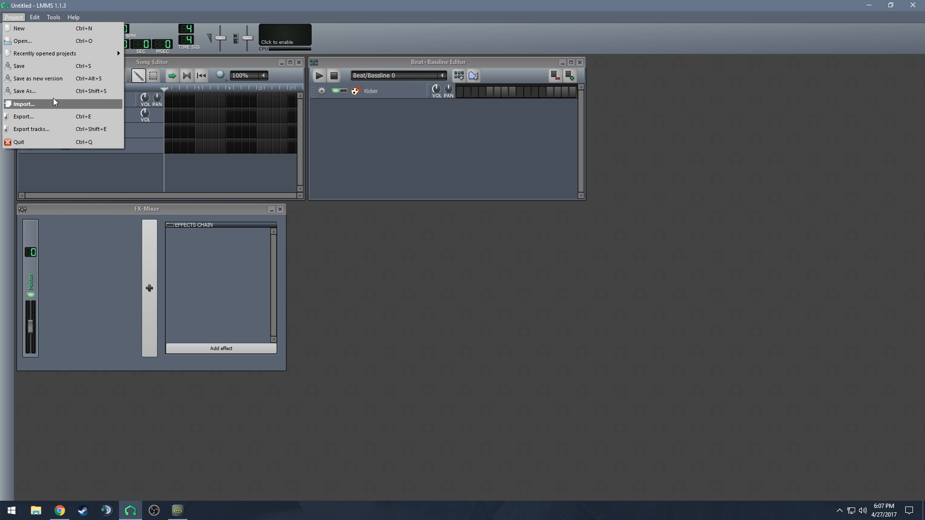
{"action": "mouse_move", "coordinate": [35, 17]}
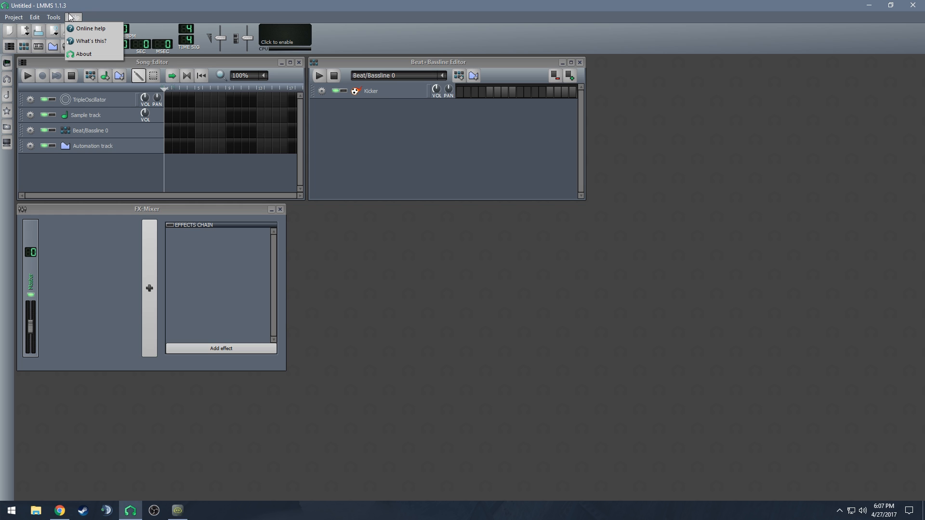
{"action": "left_click", "coordinate": [70, 8]}
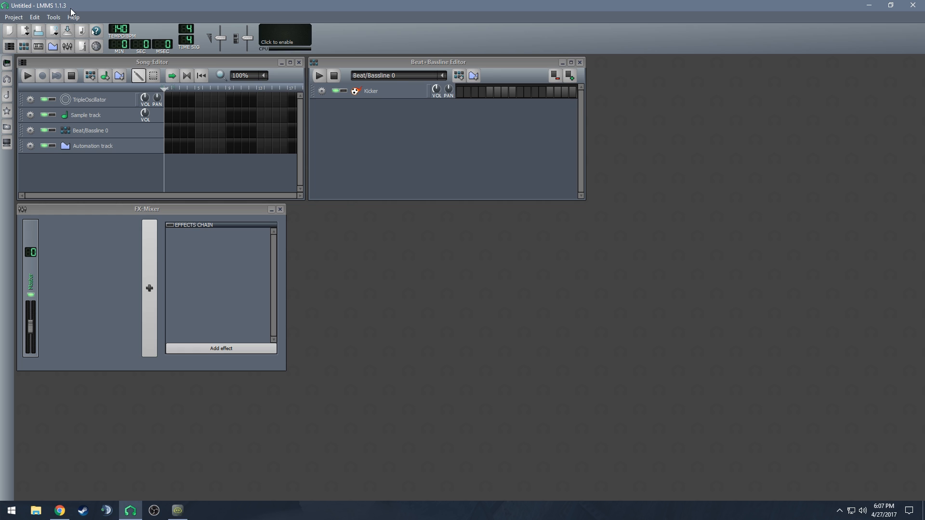
Open the program settings and review the General, Paths, Performance, Audio and MIDI pages.
{"action": "left_click", "coordinate": [34, 17]}
{"action": "left_click", "coordinate": [45, 53]}
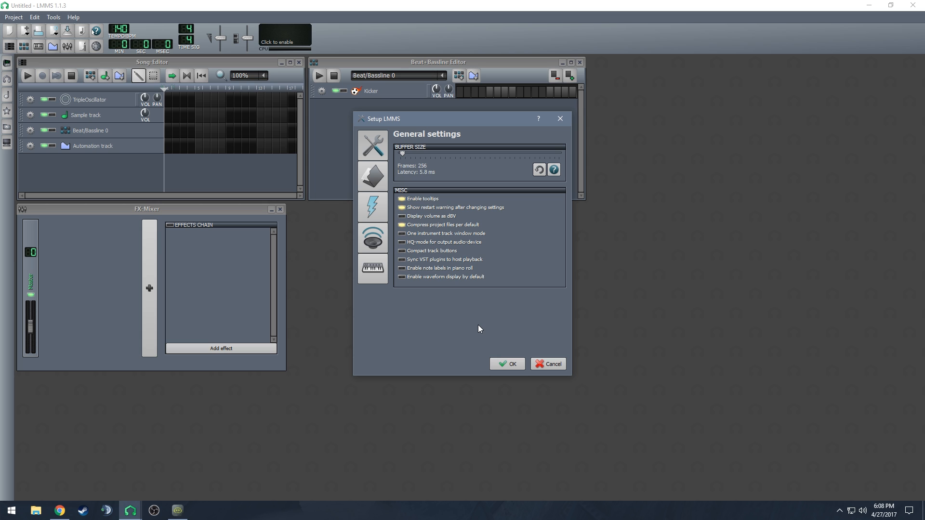
{"action": "left_click", "coordinate": [383, 182]}
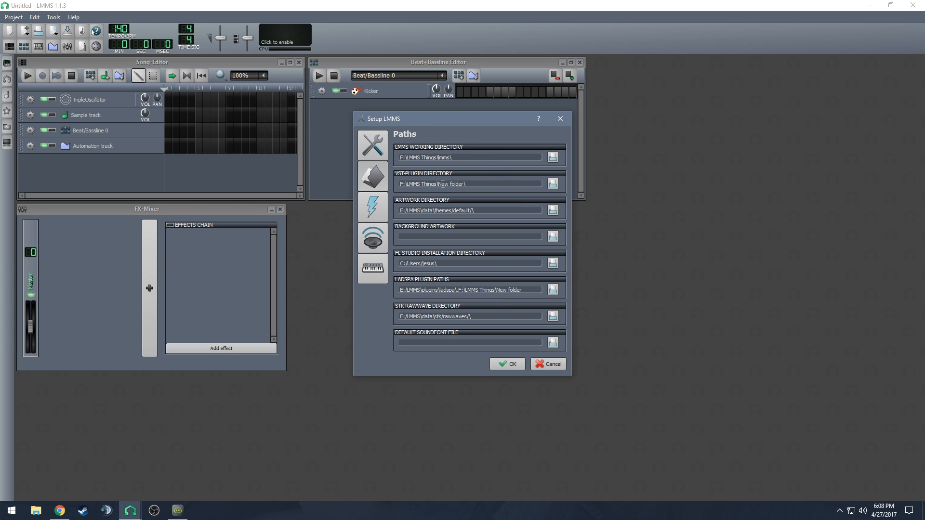
{"action": "left_click_drag", "start_coordinate": [465, 159], "coordinate": [401, 157]}
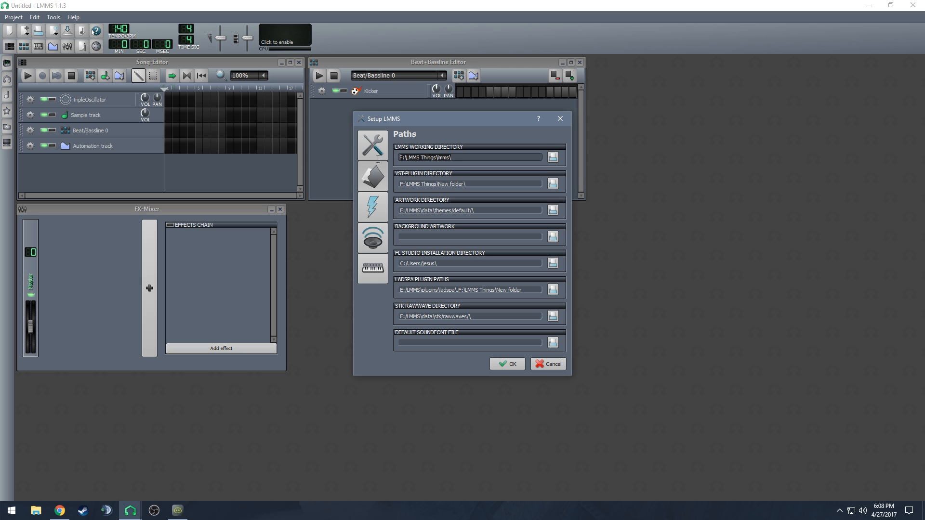
{"action": "left_click", "coordinate": [460, 158]}
{"action": "left_click", "coordinate": [380, 213]}
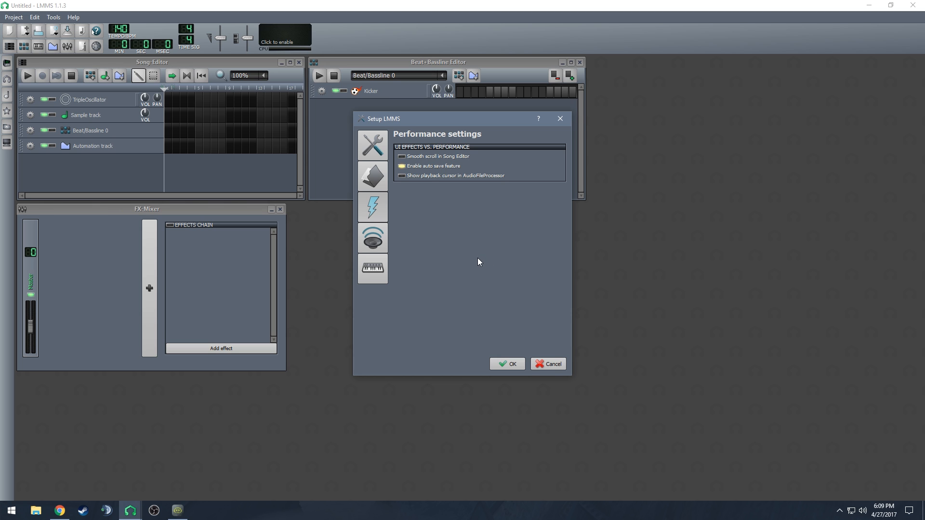
{"action": "left_click", "coordinate": [377, 238]}
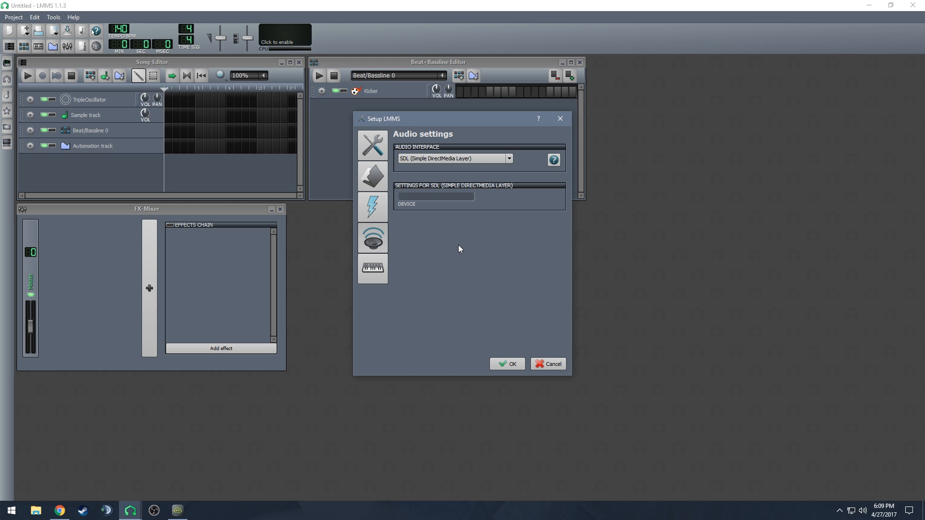
{"action": "left_click", "coordinate": [361, 280]}
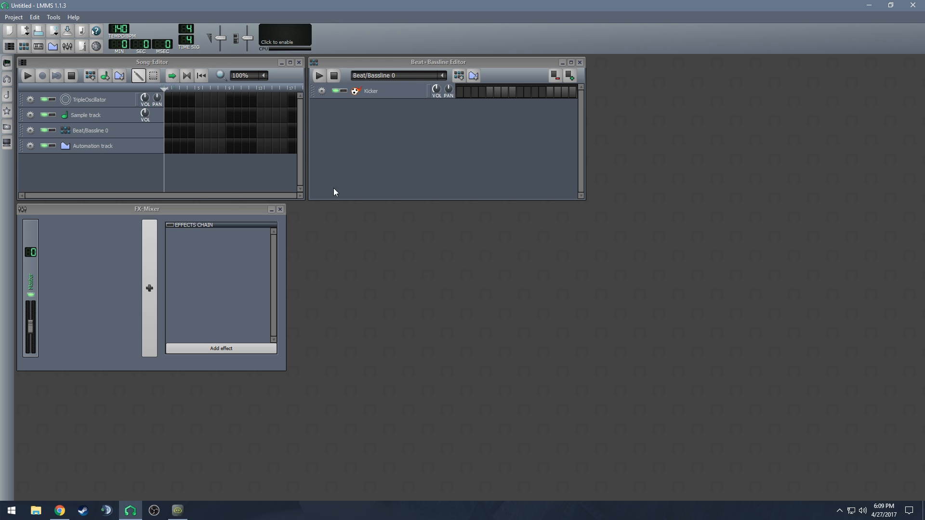
Hide and show again the Song-Editor, FX-Mixer and Beat+Bassline Editor windows.
{"action": "left_click", "coordinate": [14, 18]}
{"action": "left_click", "coordinate": [14, 19]}
{"action": "left_click", "coordinate": [9, 47]}
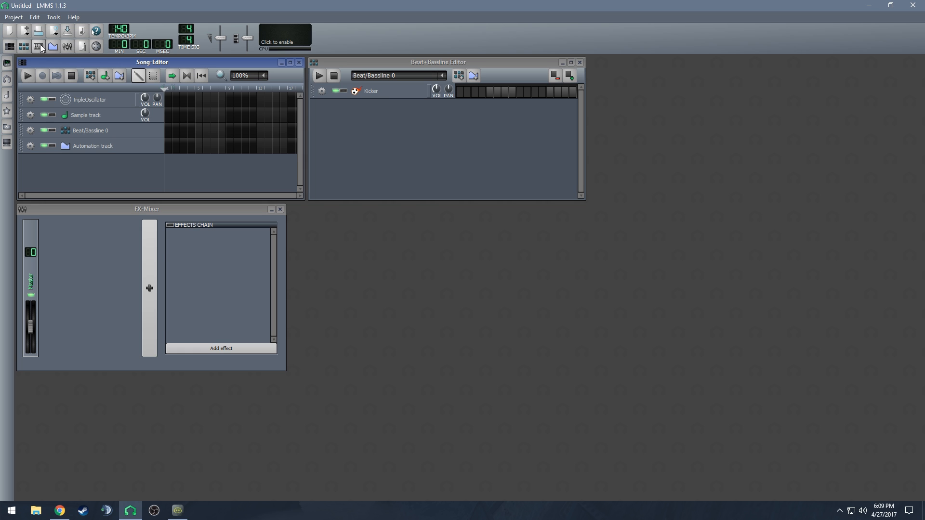
{"action": "left_click", "coordinate": [10, 47]}
{"action": "left_click", "coordinate": [10, 47]}
{"action": "left_click", "coordinate": [10, 47]}
{"action": "left_click", "coordinate": [10, 47]}
{"action": "left_click", "coordinate": [65, 49]}
{"action": "left_click", "coordinate": [65, 48]}
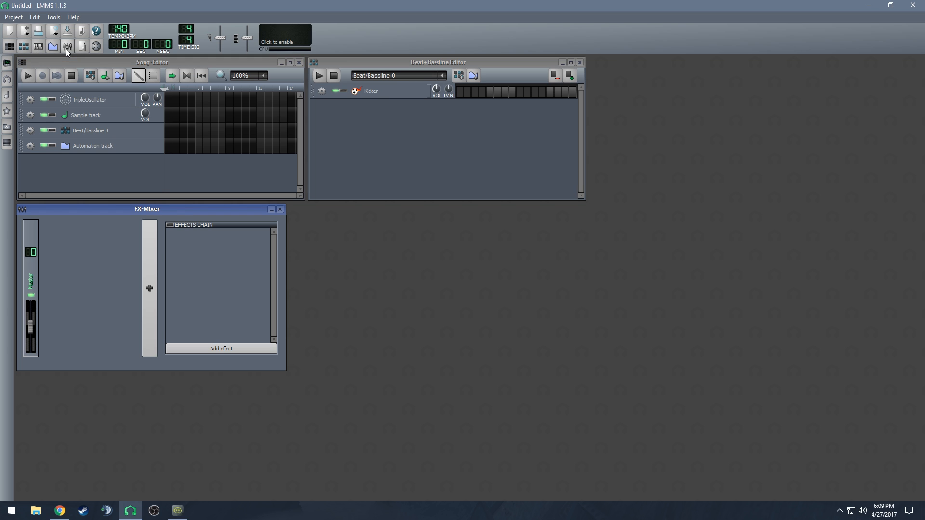
{"action": "left_click", "coordinate": [25, 46]}
{"action": "left_click", "coordinate": [25, 46]}
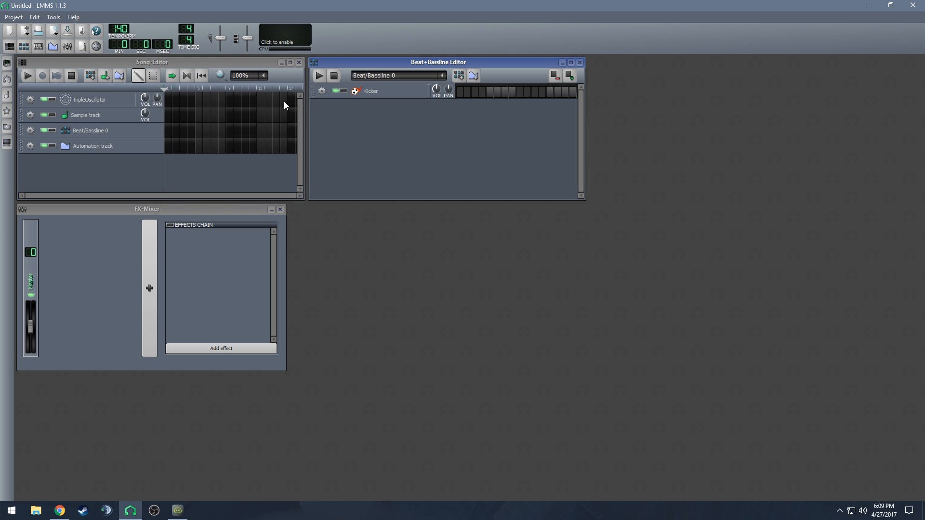
Move the Song-Editor over the Beat+Bassline Editor, bring the covered editor forward, and return the Song-Editor to its original place.
{"action": "left_click_drag", "start_coordinate": [168, 63], "coordinate": [453, 62]}
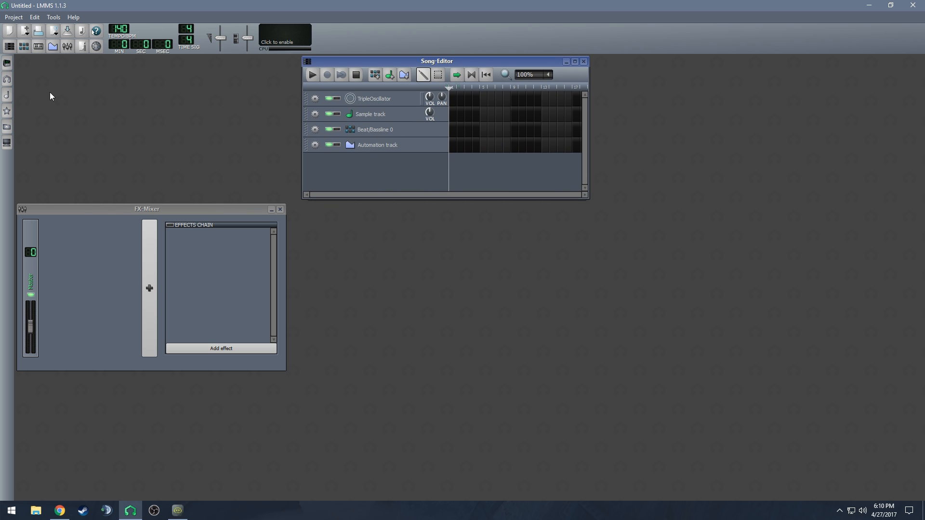
{"action": "left_click", "coordinate": [24, 46]}
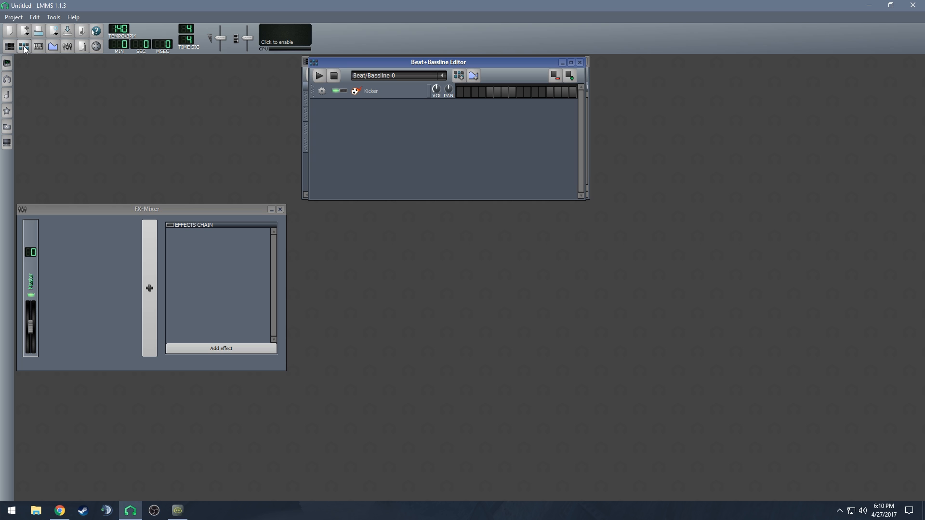
{"action": "left_click", "coordinate": [304, 181]}
{"action": "left_click_drag", "start_coordinate": [403, 61], "coordinate": [146, 64]}
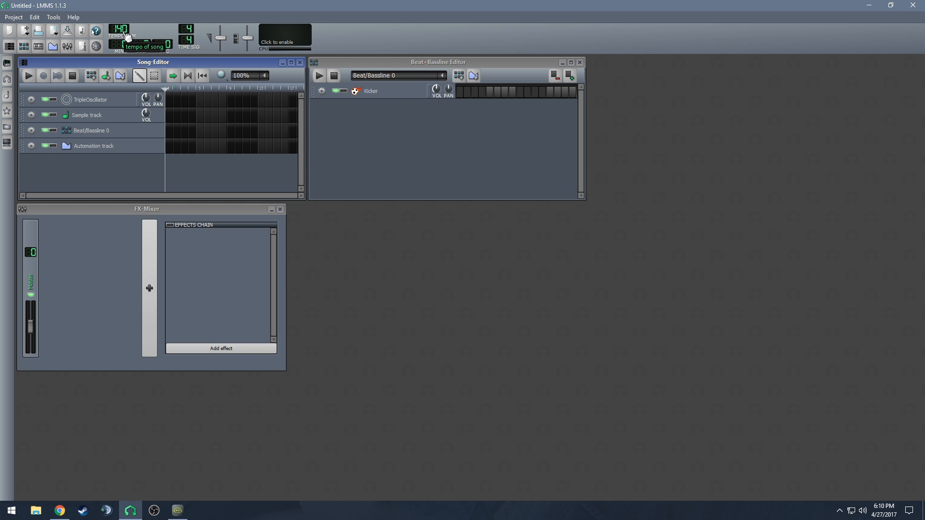
Change the time signature's numerator to 3 and back to 4, and enable the output waveform display.
{"action": "mouse_move", "coordinate": [126, 35]}
{"action": "left_mouse_down"}
{"action": "mouse_move", "coordinate": [127, 20]}
{"action": "mouse_move", "coordinate": [126, 41]}
{"action": "mouse_move", "coordinate": [139, 29]}
{"action": "left_mouse_up"}
{"action": "scroll", "coordinate": [188, 28], "scroll_direction": "down", "scroll_amount": 1}
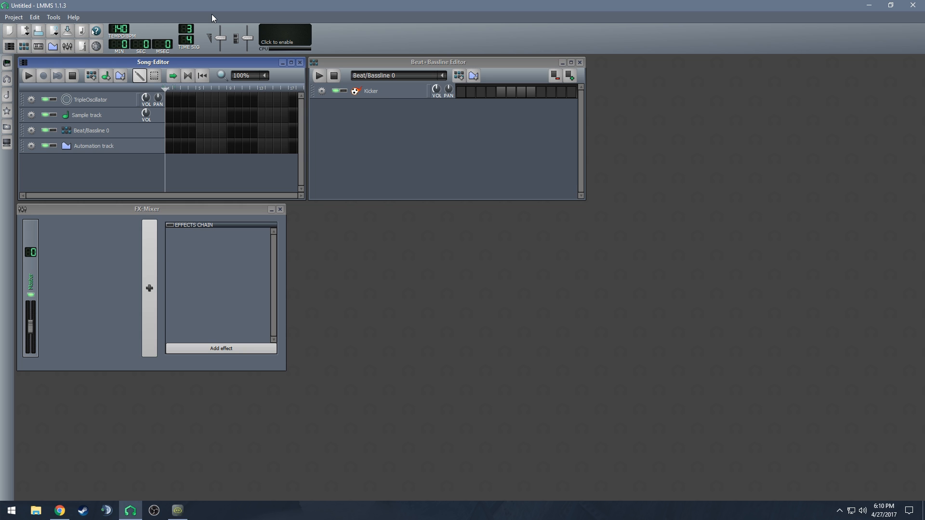
{"action": "scroll", "coordinate": [188, 28], "scroll_direction": "up", "scroll_amount": 1}
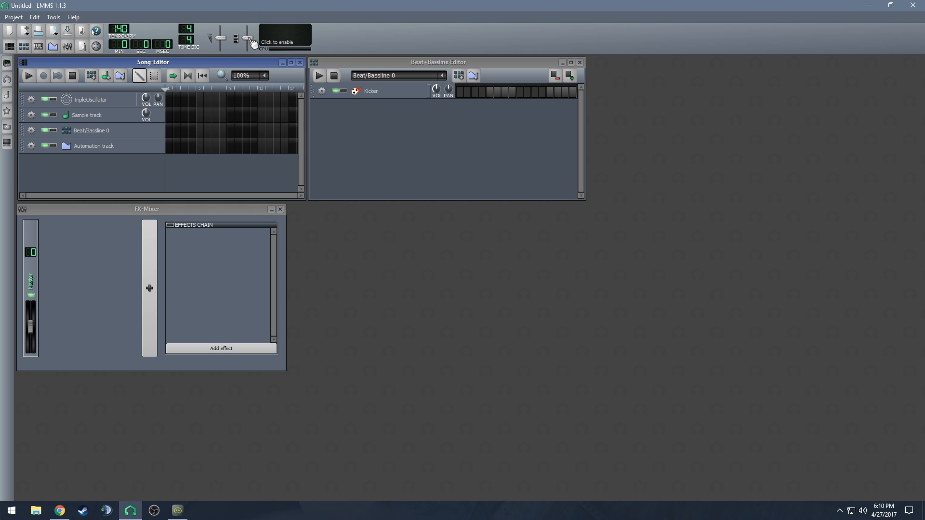
{"action": "left_click", "coordinate": [295, 41]}
Add a ZynAddSubFX instrument track to both the Beat+Bassline Editor and the Song-Editor.
{"action": "left_click", "coordinate": [8, 63]}
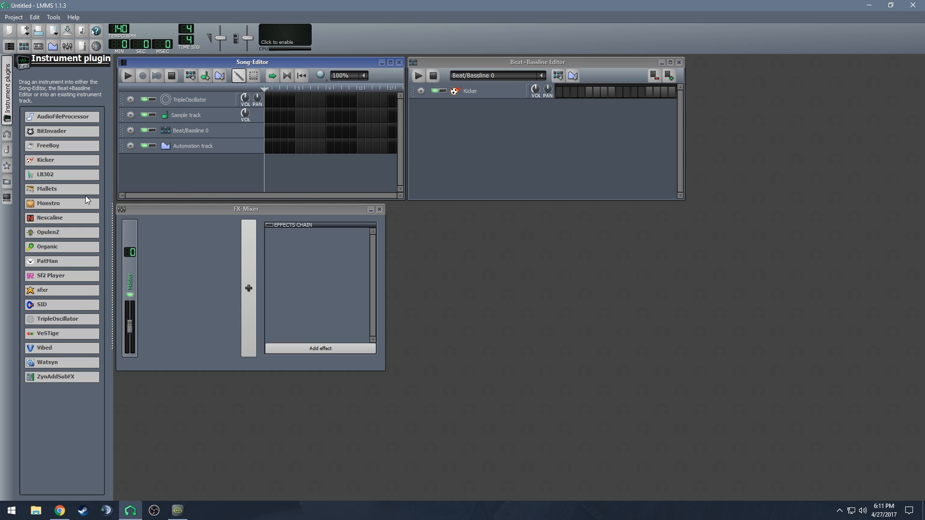
{"action": "left_click_drag", "start_coordinate": [58, 380], "coordinate": [170, 334]}
{"action": "left_click_drag", "start_coordinate": [532, 130], "coordinate": [532, 130]}
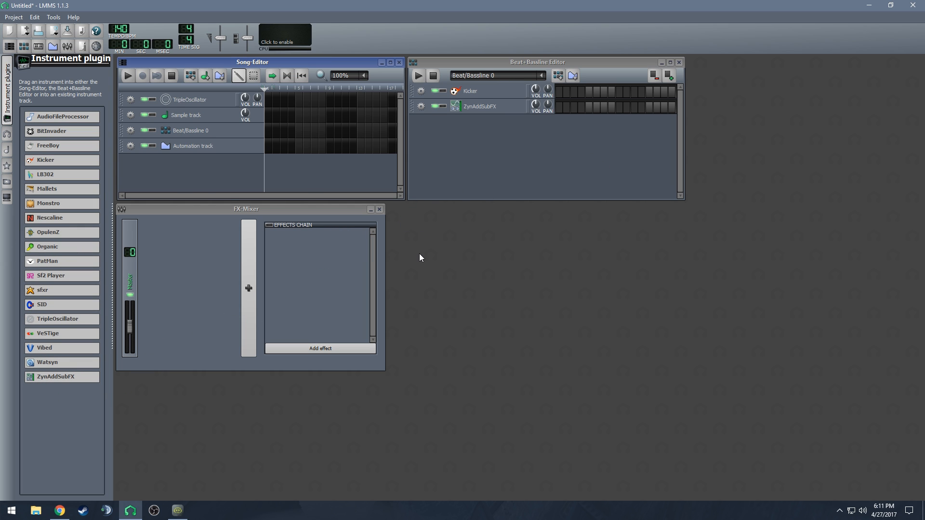
{"action": "left_click_drag", "start_coordinate": [57, 377], "coordinate": [225, 170]}
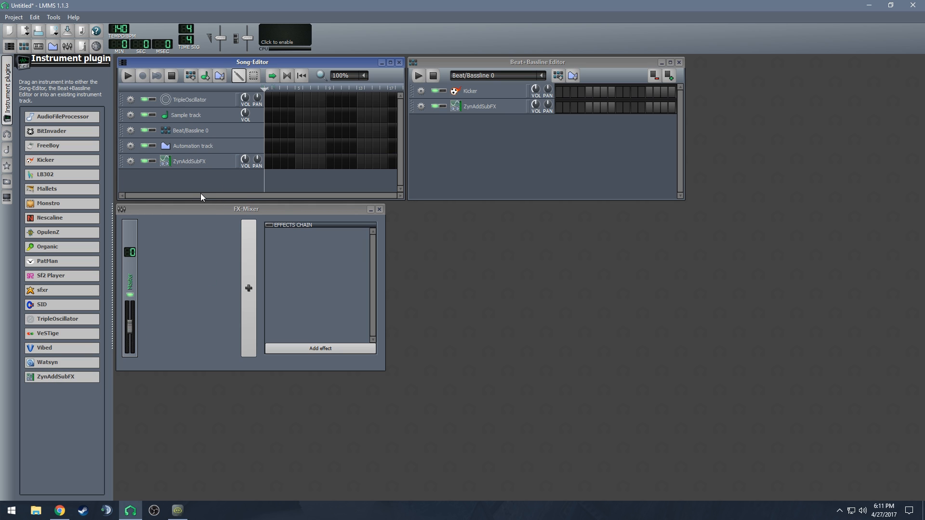
Remove the ZynAddSubFX track from the Beat+Bassline Editor.
{"action": "left_click", "coordinate": [421, 106]}
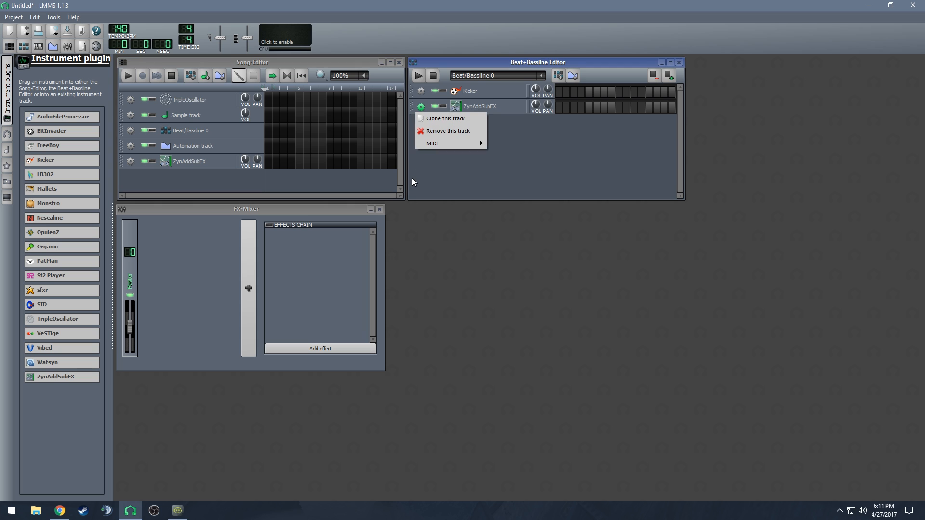
{"action": "left_click", "coordinate": [440, 132]}
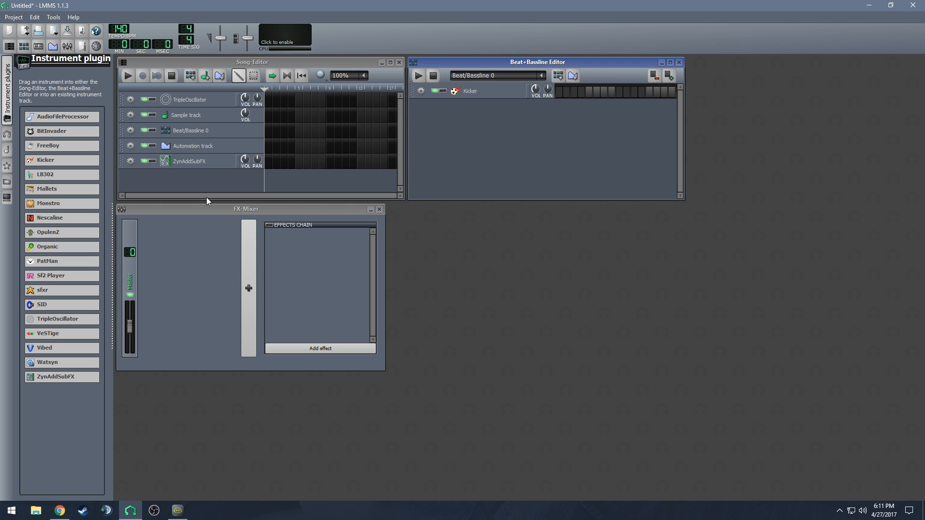
Create a pattern on the Song-Editor's ZynAddSubFX track, place a few notes in its Piano-Roll, and close the Piano-Roll.
{"action": "left_click", "coordinate": [272, 160]}
{"action": "double_click", "coordinate": [274, 160]}
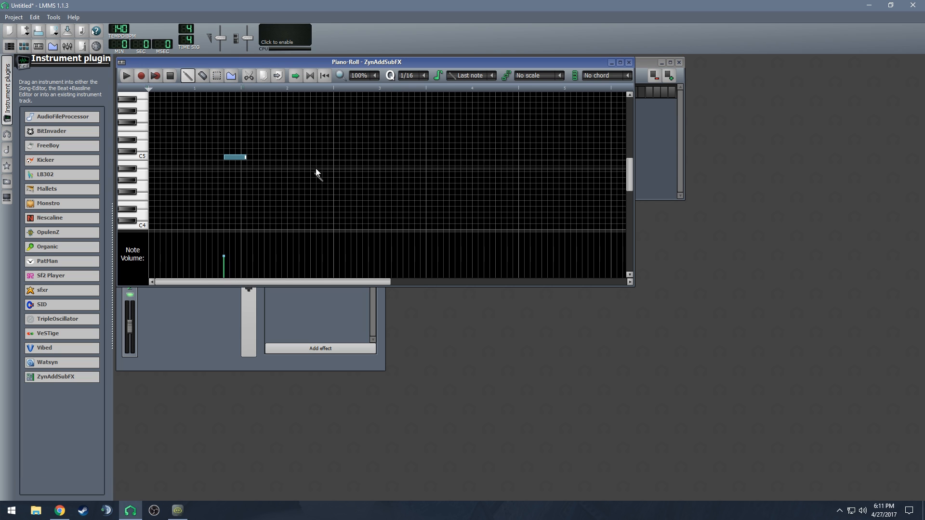
{"action": "left_click", "coordinate": [382, 157]}
{"action": "left_click", "coordinate": [261, 209]}
{"action": "left_click", "coordinate": [205, 163]}
{"action": "left_click", "coordinate": [628, 62]}
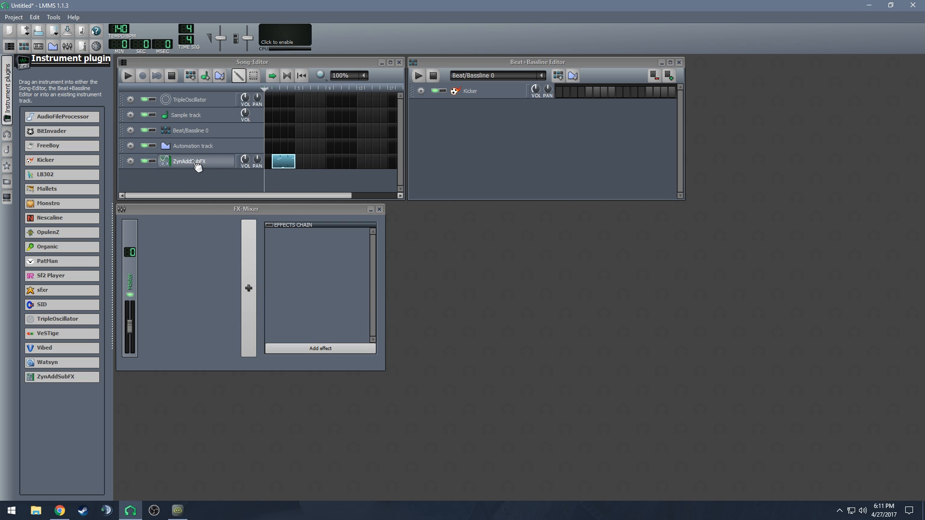
Clone the ZynAddSubFX track in the Song-Editor and remove the duplicate track.
{"action": "left_click", "coordinate": [130, 161]}
{"action": "left_click", "coordinate": [145, 173]}
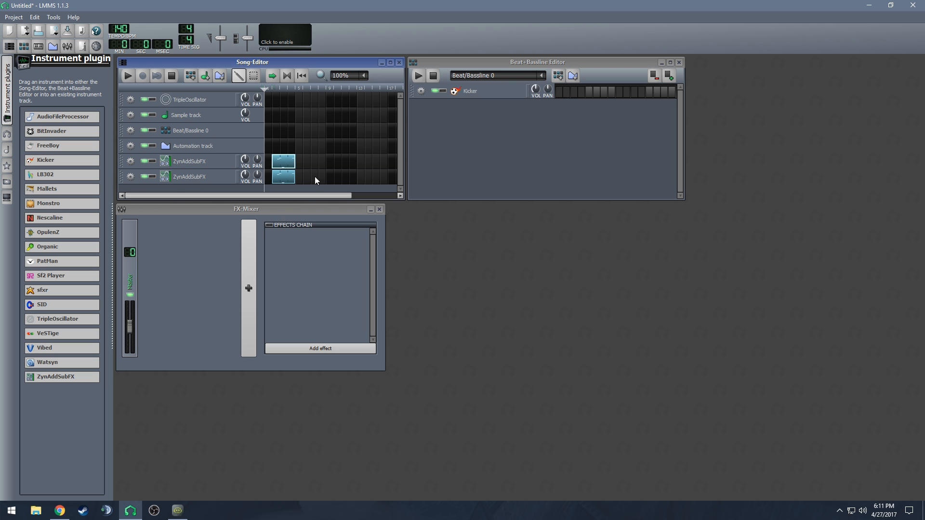
{"action": "left_click", "coordinate": [131, 177]}
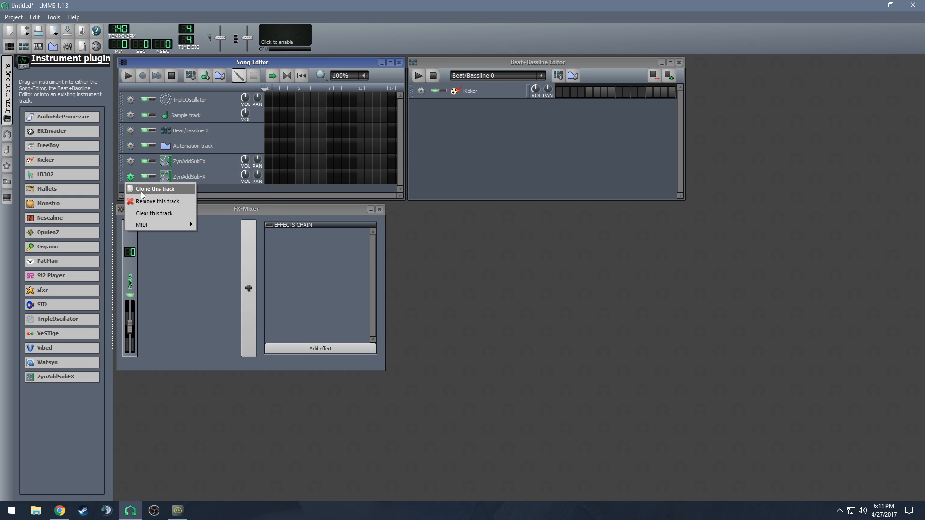
{"action": "left_click", "coordinate": [154, 195]}
Show the My projects browser to view the saved projects.
{"action": "left_click", "coordinate": [8, 91]}
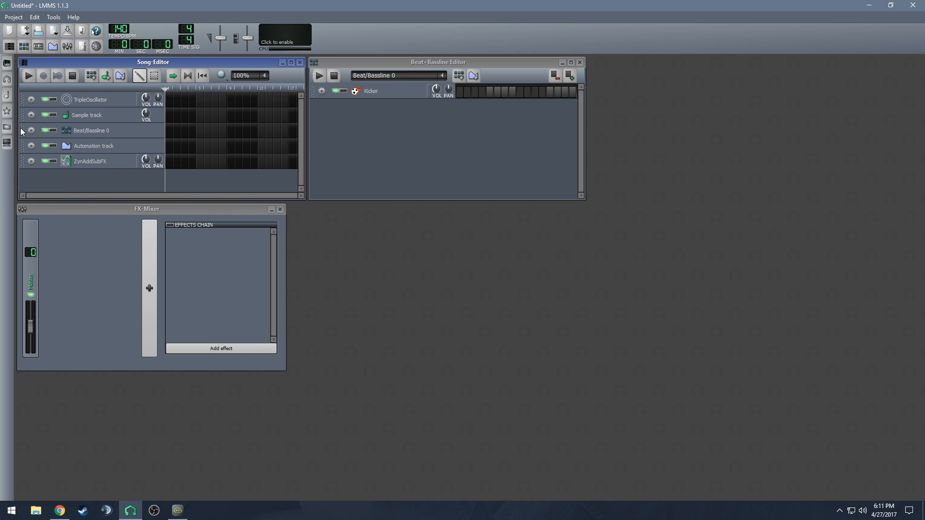
{"action": "left_click", "coordinate": [8, 91]}
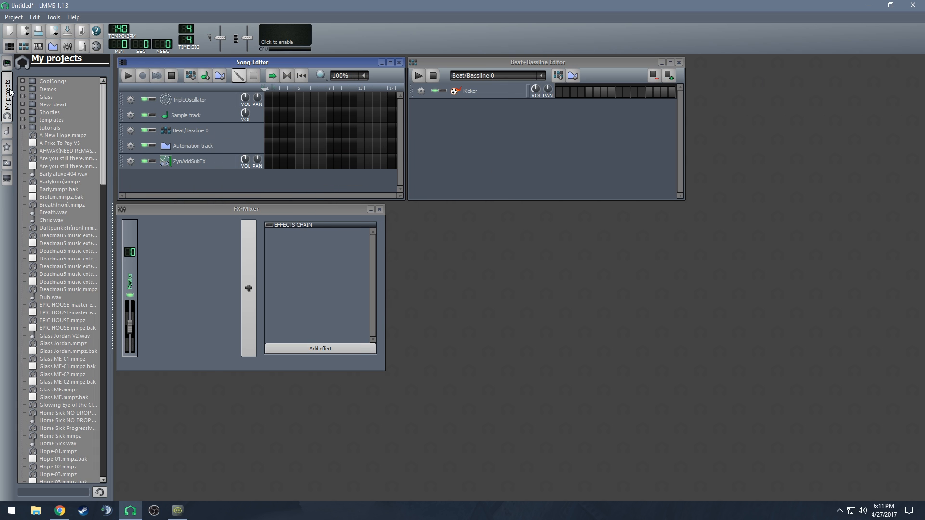
{"action": "left_click", "coordinate": [20, 16]}
{"action": "left_click", "coordinate": [21, 18]}
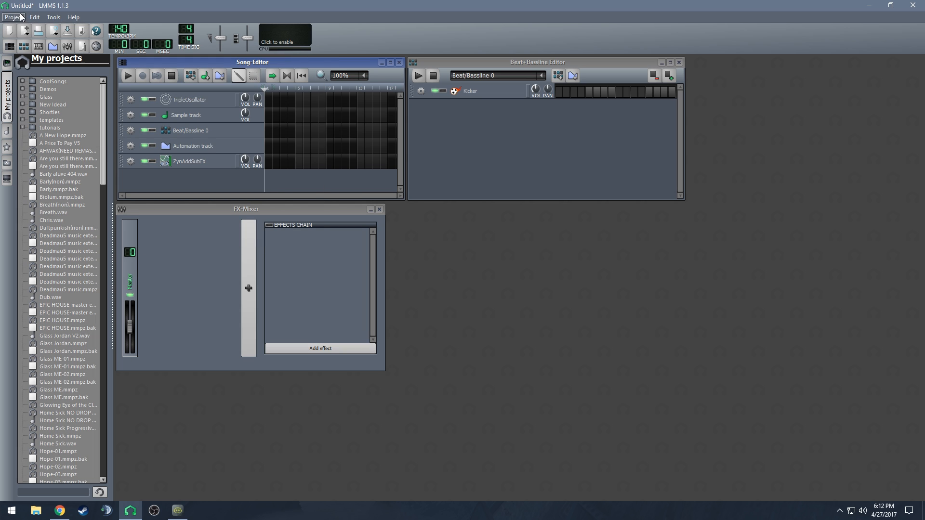
Add Snare 1.wav from the Snares folder of My samples to the Beat+Bassline Editor.
{"action": "left_click", "coordinate": [7, 130]}
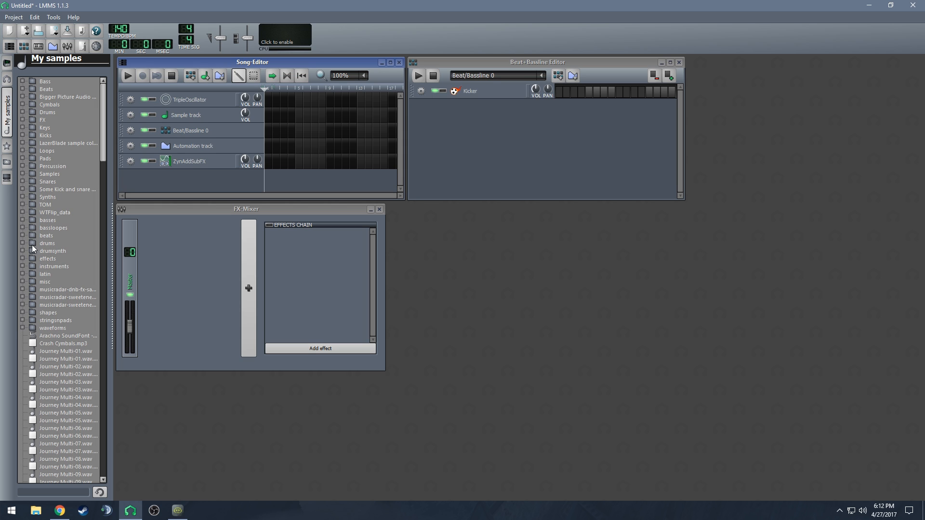
{"action": "left_click", "coordinate": [21, 181]}
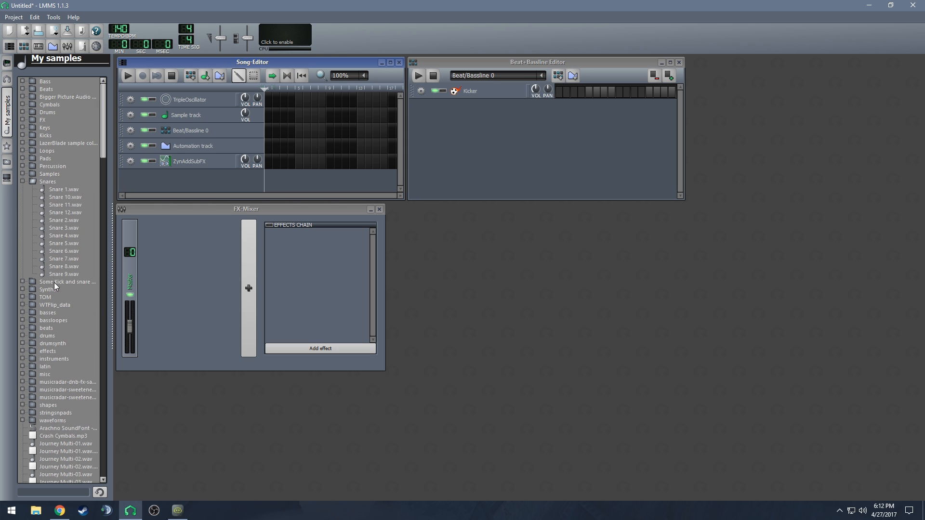
{"action": "double_click", "coordinate": [54, 191]}
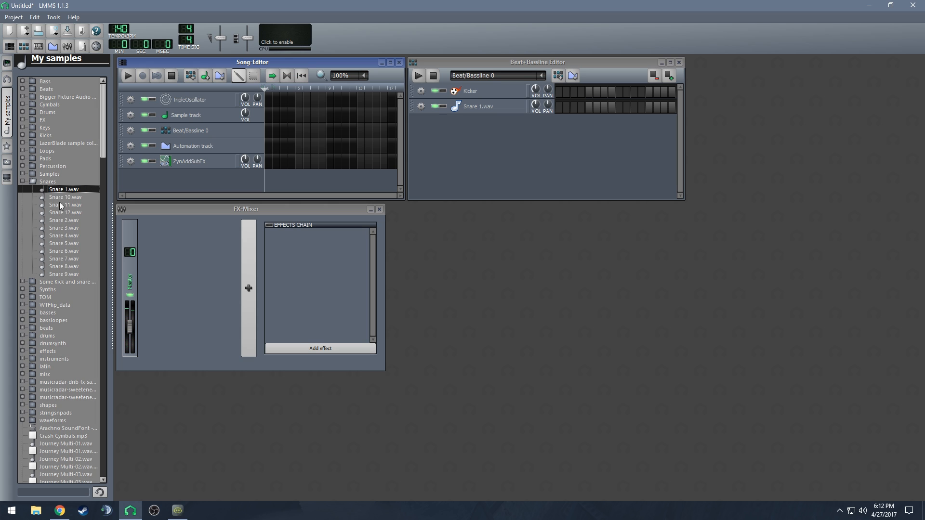
Add a second Snare 1.wav track to the Beat+Bassline Editor and remove it again.
{"action": "left_click_drag", "start_coordinate": [56, 189], "coordinate": [496, 149]}
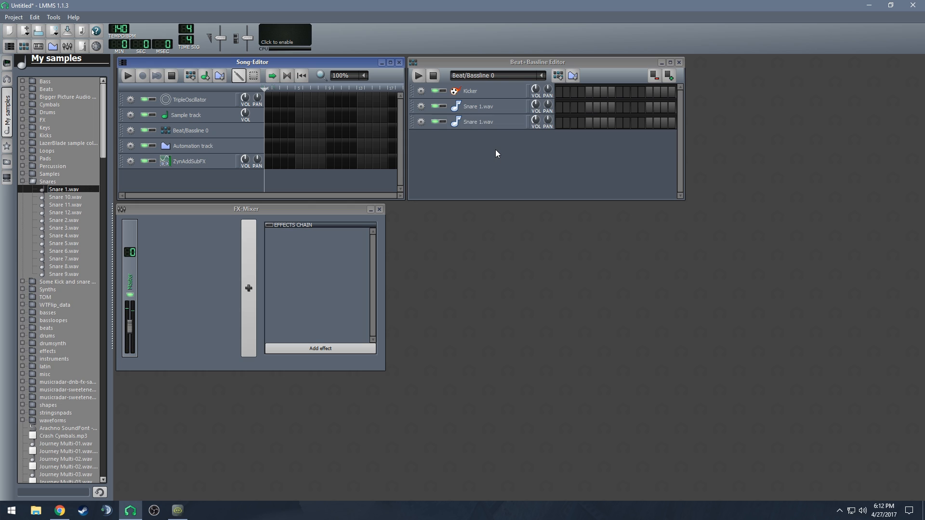
{"action": "left_click", "coordinate": [421, 121]}
{"action": "left_click", "coordinate": [440, 147]}
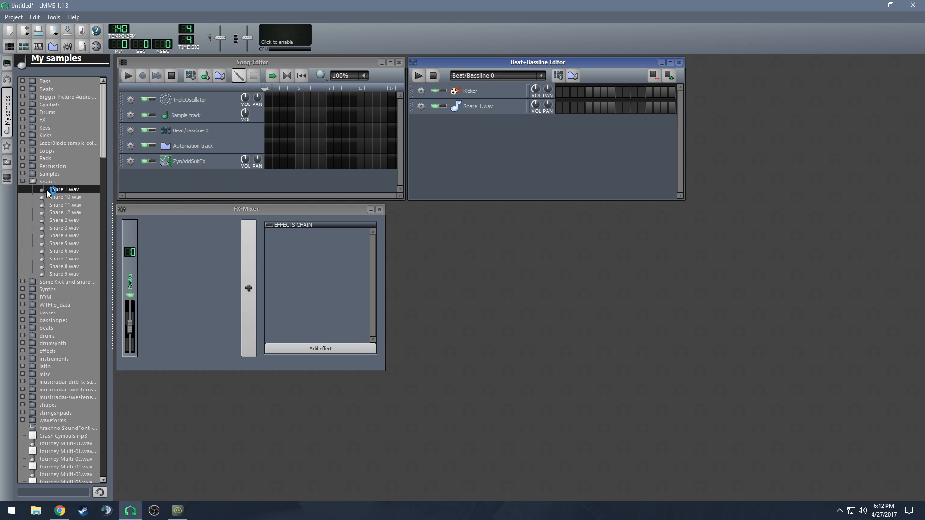
Add Snare 1.wav to the Song-Editor as a new track and remove that track again.
{"action": "left_click_drag", "start_coordinate": [41, 189], "coordinate": [222, 178]}
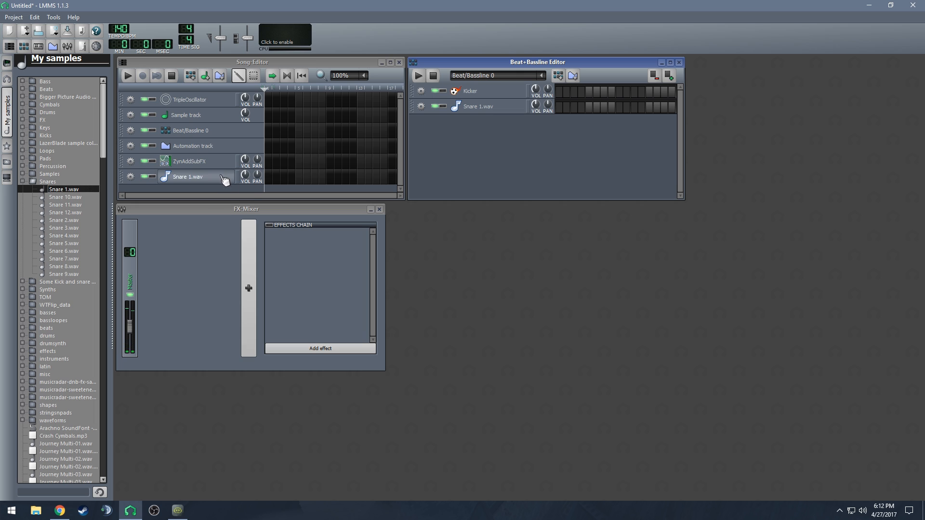
{"action": "left_click", "coordinate": [130, 177]}
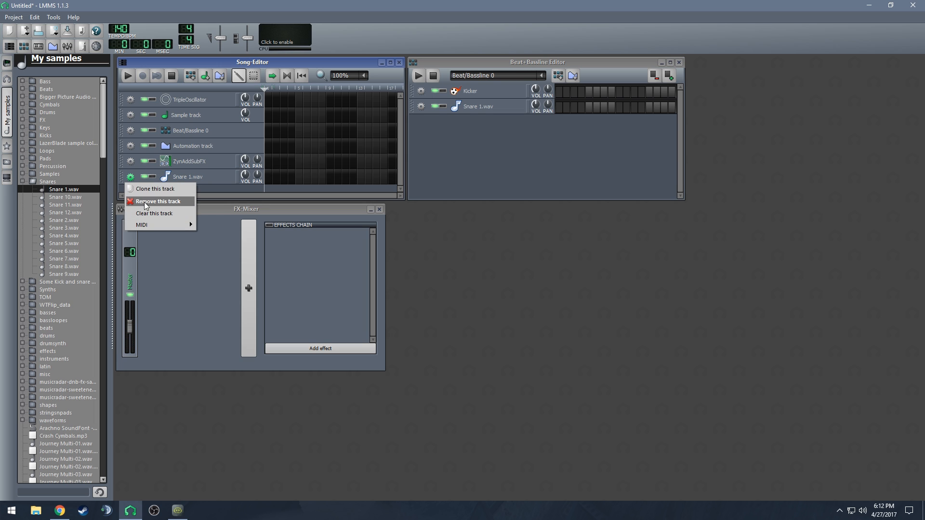
{"action": "left_click", "coordinate": [190, 221]}
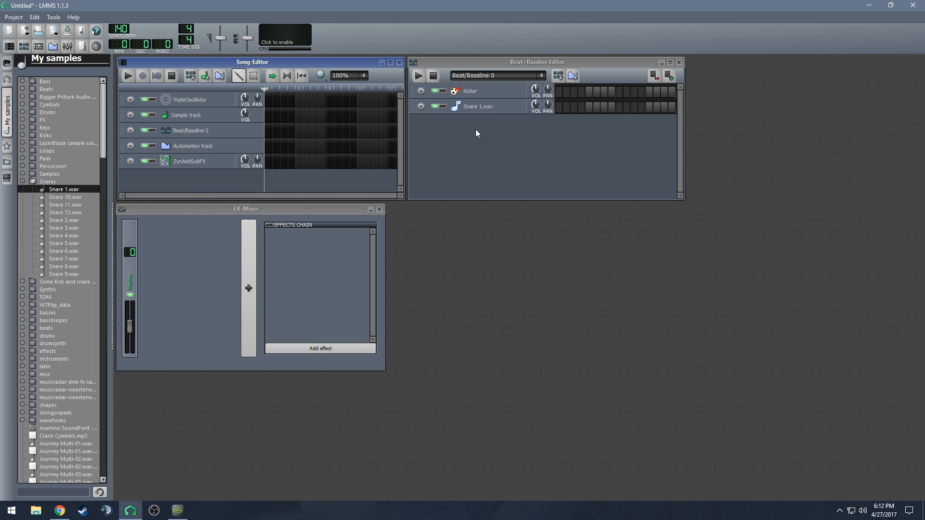
Preview samples in the drums folder of My samples and add bassdrum_acoustic01.ogg to the Beat+Bassline Editor.
{"action": "left_click", "coordinate": [22, 181]}
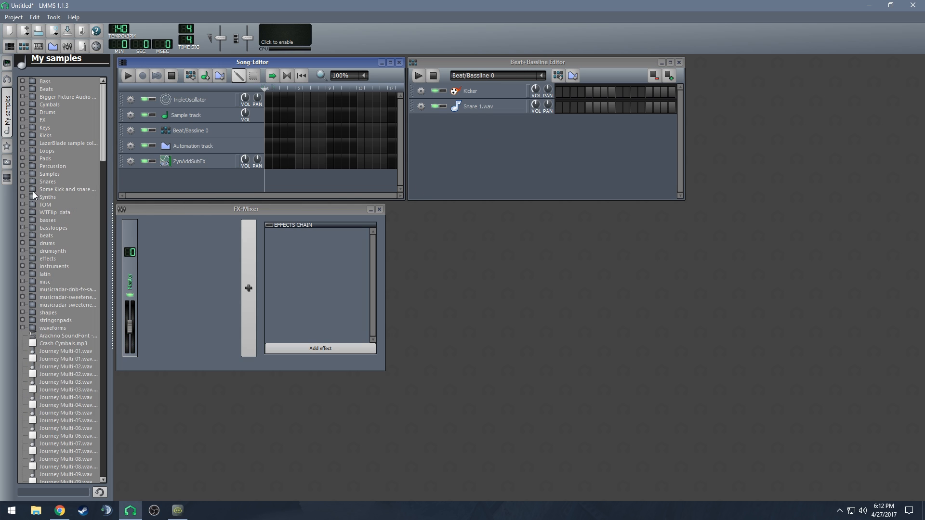
{"action": "left_click", "coordinate": [22, 243]}
{"action": "left_click", "coordinate": [69, 290]}
{"action": "left_click", "coordinate": [69, 295]}
{"action": "left_click", "coordinate": [71, 289]}
{"action": "left_click_drag", "start_coordinate": [62, 290], "coordinate": [451, 139]}
{"action": "left_click", "coordinate": [22, 243]}
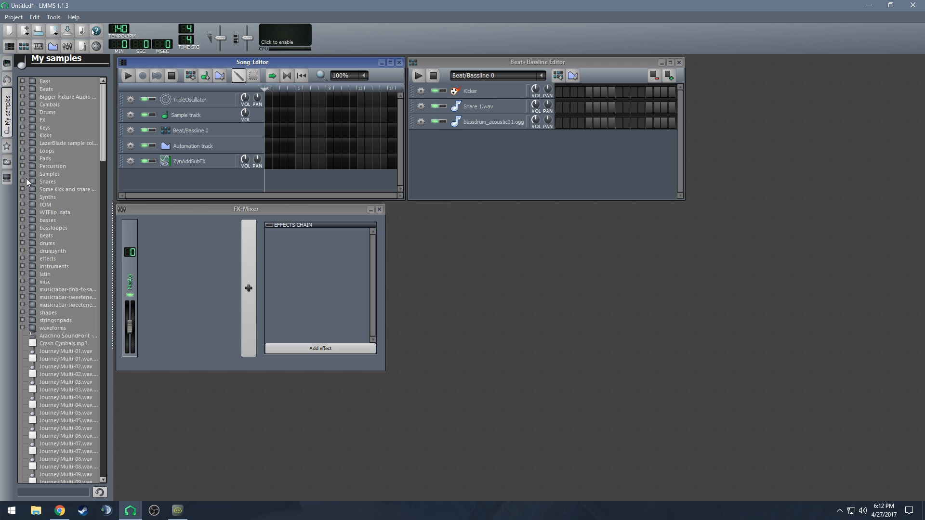
Show the My presets browser and preview several LB302 presets, including AngryLead.xpf and DroneArp.xpf, before hiding the sidebar.
{"action": "left_click", "coordinate": [7, 115]}
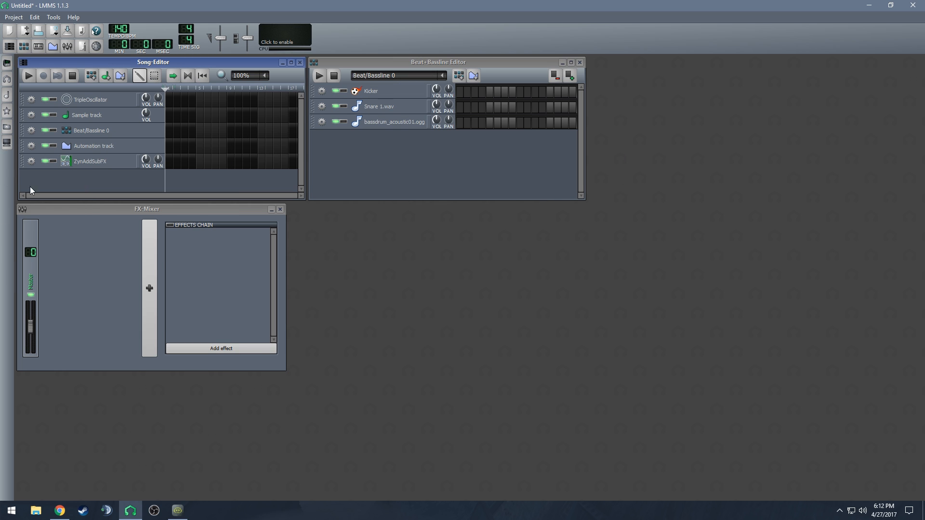
{"action": "left_click", "coordinate": [7, 110]}
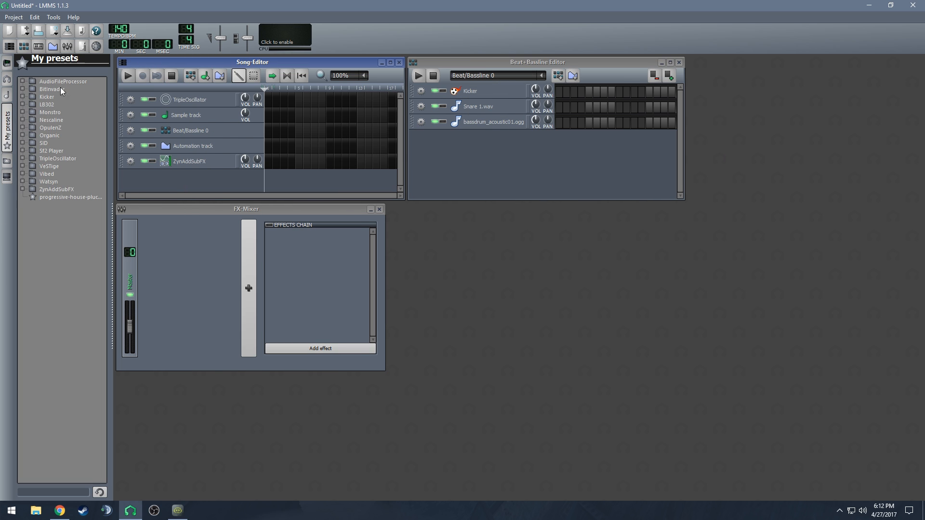
{"action": "left_click", "coordinate": [22, 104]}
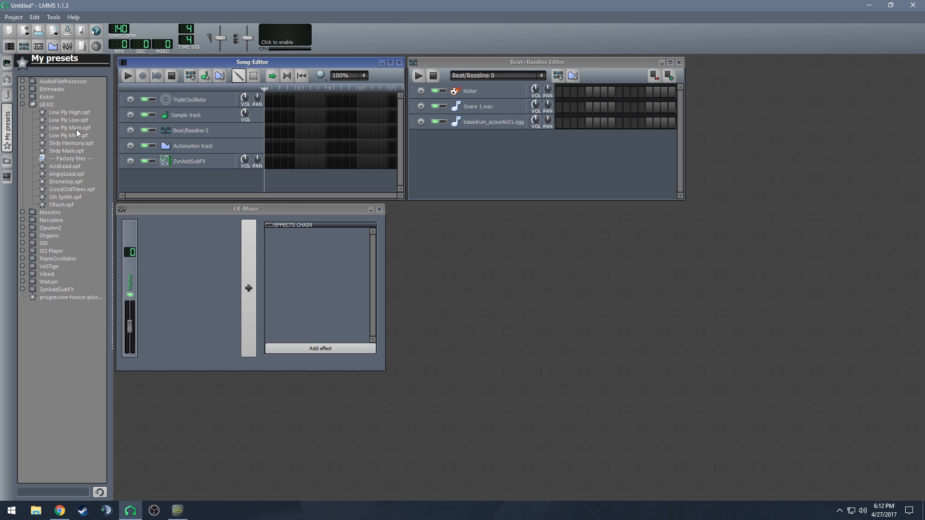
{"action": "left_click", "coordinate": [69, 134]}
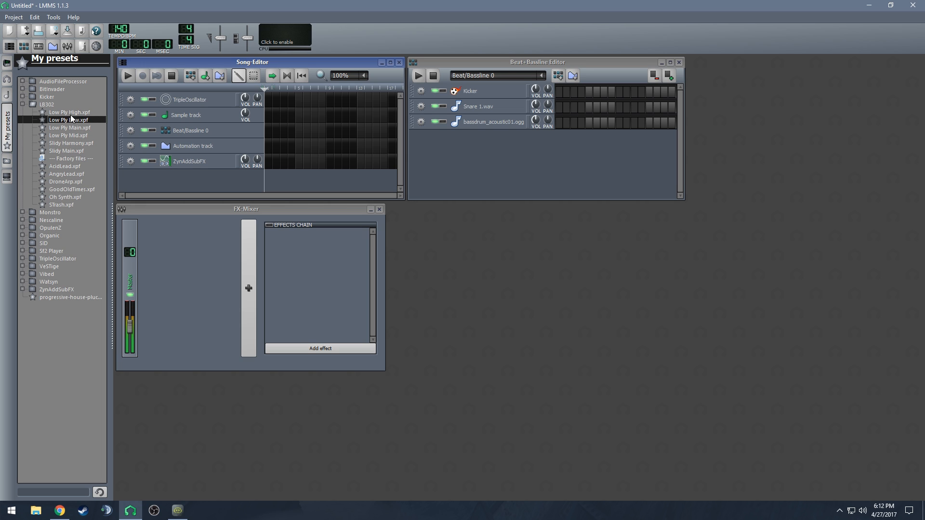
{"action": "left_click", "coordinate": [75, 196]}
{"action": "left_click", "coordinate": [72, 173]}
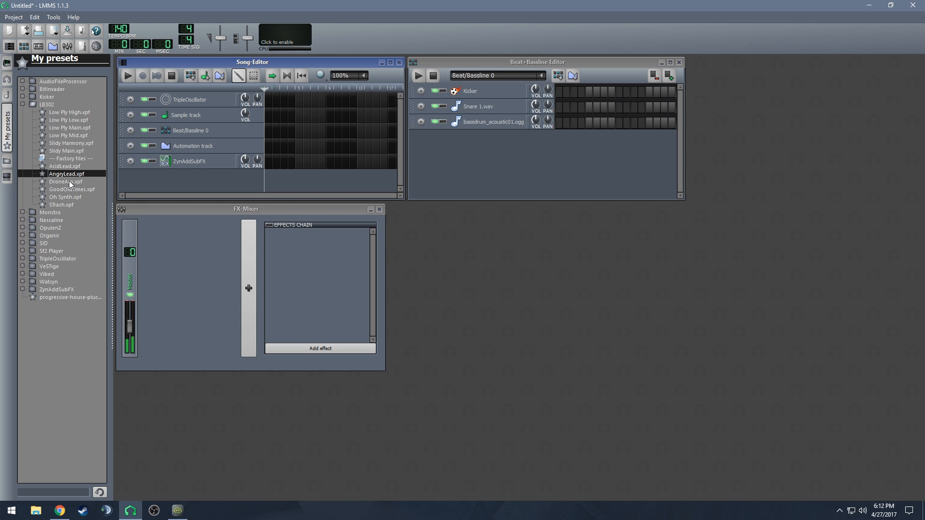
{"action": "left_click", "coordinate": [66, 182]}
{"action": "left_click", "coordinate": [22, 104]}
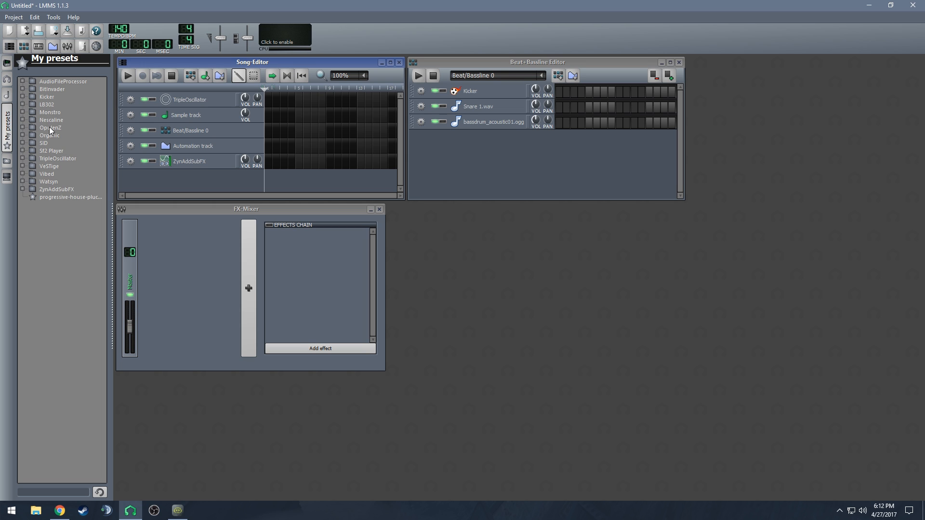
{"action": "left_click", "coordinate": [9, 126]}
Place bassdrum_acoustic01.ogg hits on steps 1, 5, 9 and 13 in the Beat+Bassline Editor and play the beat.
{"action": "left_click_drag", "start_coordinate": [452, 66], "coordinate": [497, 108]}
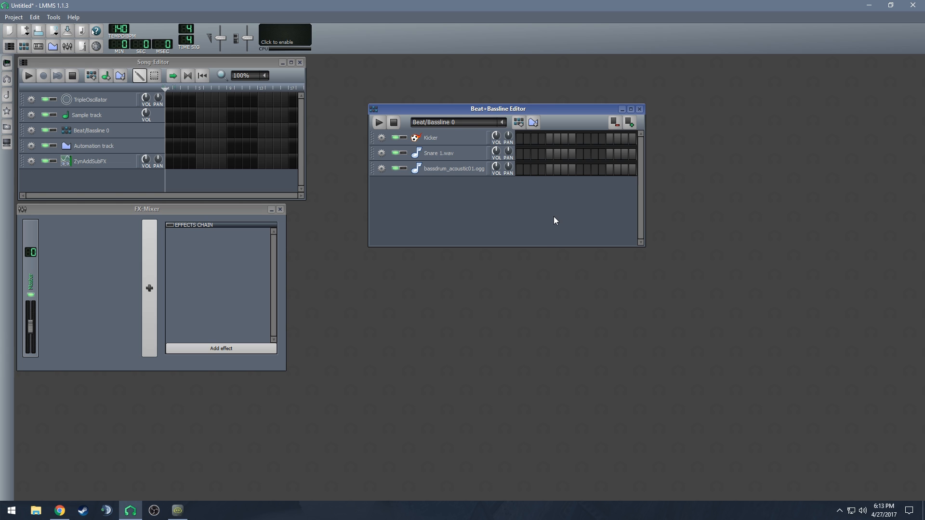
{"action": "left_click", "coordinate": [520, 169]}
{"action": "left_click", "coordinate": [550, 169]}
{"action": "left_click", "coordinate": [580, 169]}
{"action": "left_click", "coordinate": [610, 169]}
{"action": "left_click", "coordinate": [383, 127]}
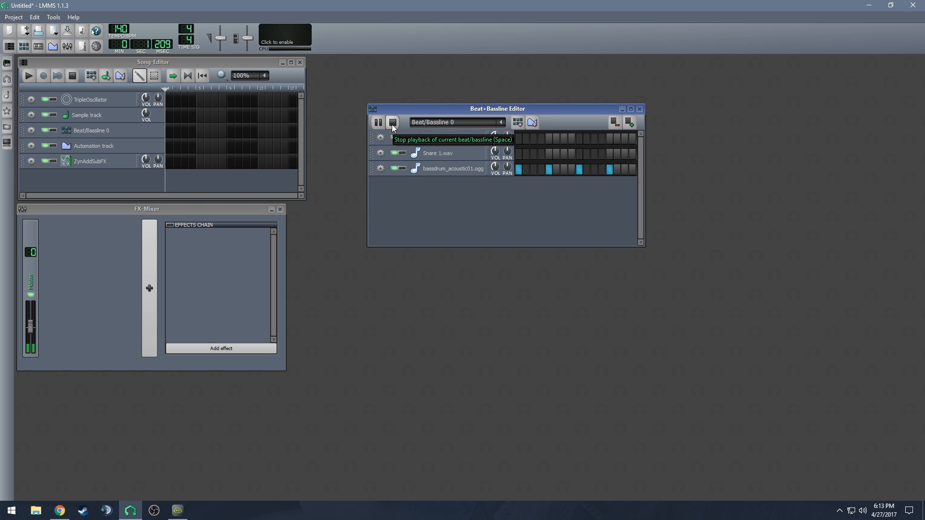
{"action": "left_click", "coordinate": [392, 123]}
Place Snare 1.wav hits on steps 5 and 13 and play the beat with the snare.
{"action": "left_click", "coordinate": [548, 154]}
{"action": "left_click", "coordinate": [610, 154]}
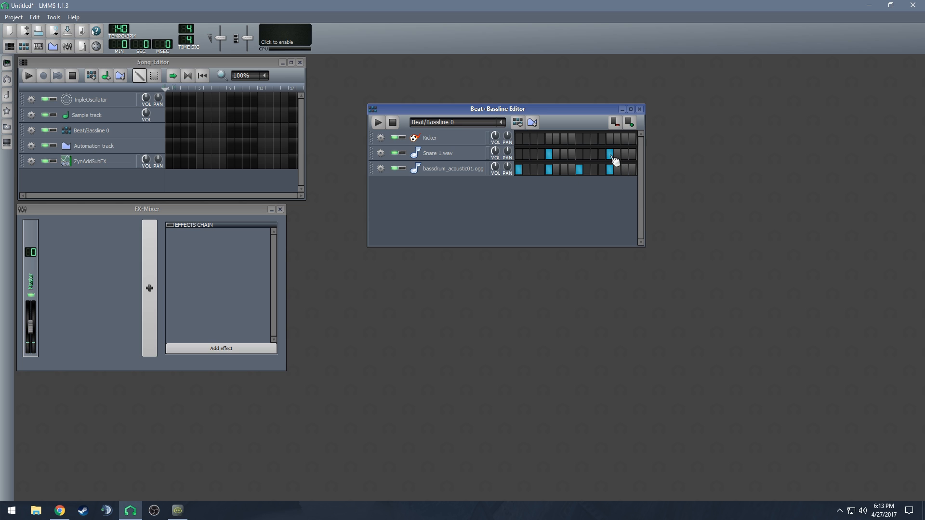
{"action": "left_click", "coordinate": [378, 123]}
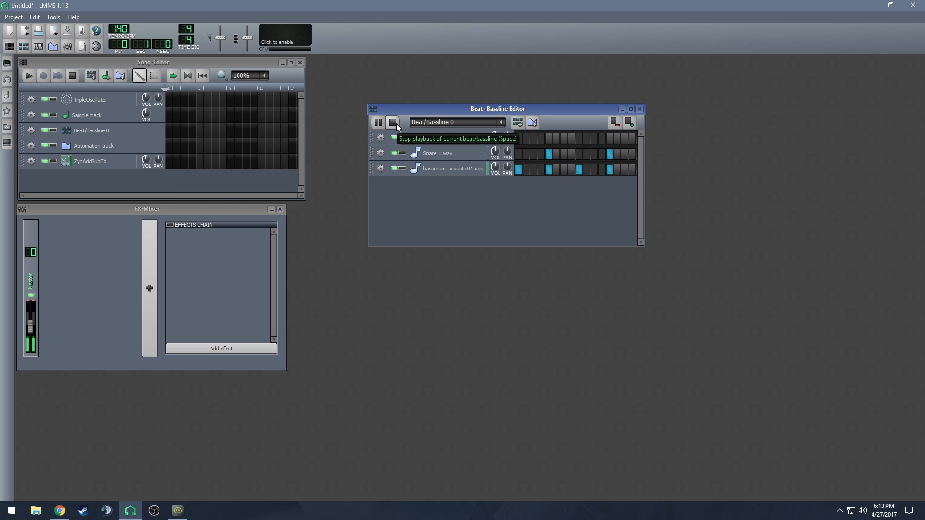
{"action": "left_click", "coordinate": [396, 124]}
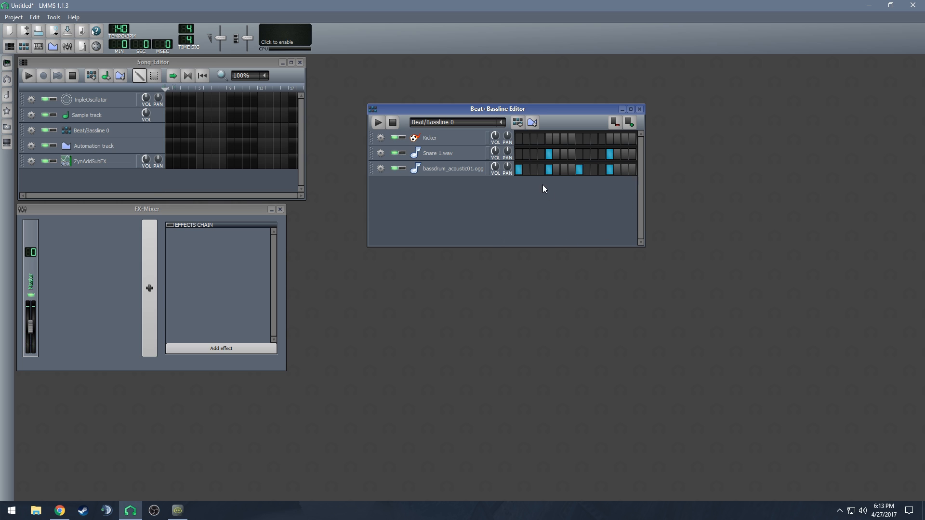
Add steps to the Snare 1.wav pattern and remove them again.
{"action": "right_click", "coordinate": [571, 151]}
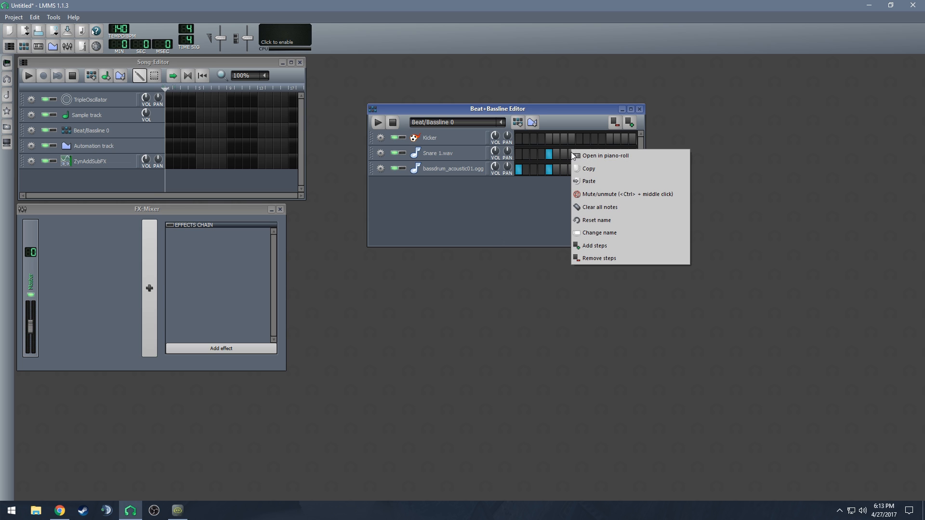
{"action": "left_click", "coordinate": [603, 245]}
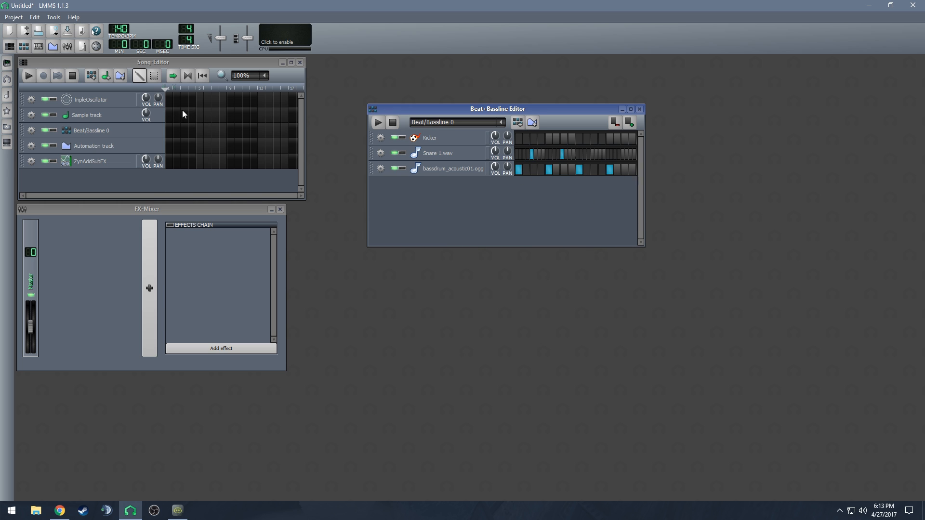
{"action": "right_click", "coordinate": [561, 154]}
{"action": "left_click", "coordinate": [602, 261]}
Place and delete a Beat/Bassline 0 block at bar 1 of the Song-Editor, before and after adding steps to the Snare 1.wav pattern.
{"action": "left_click", "coordinate": [172, 131]}
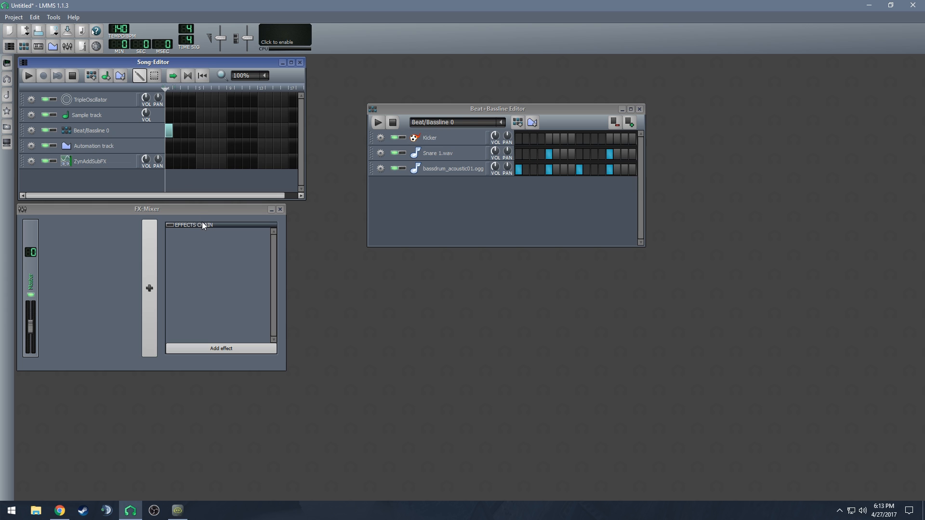
{"action": "middle_click", "coordinate": [170, 134]}
{"action": "right_click", "coordinate": [555, 155]}
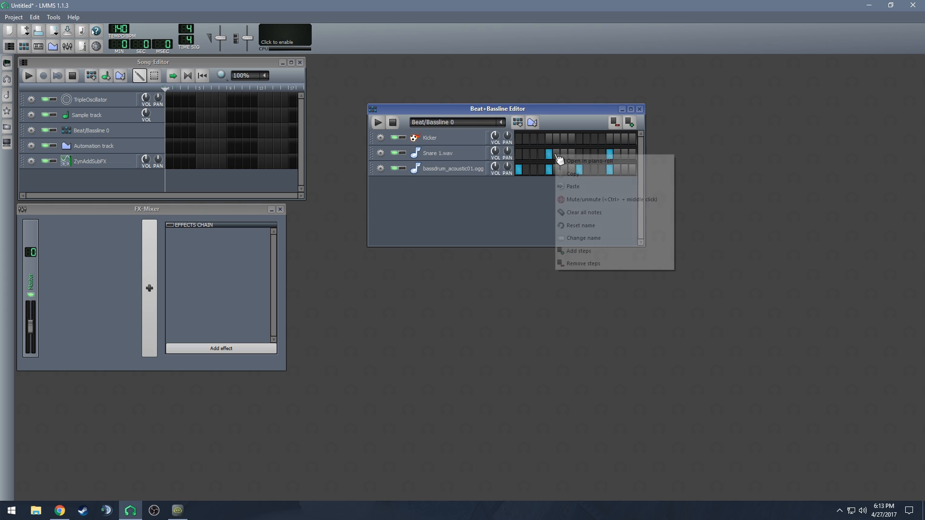
{"action": "left_click", "coordinate": [609, 252]}
{"action": "left_click", "coordinate": [166, 129]}
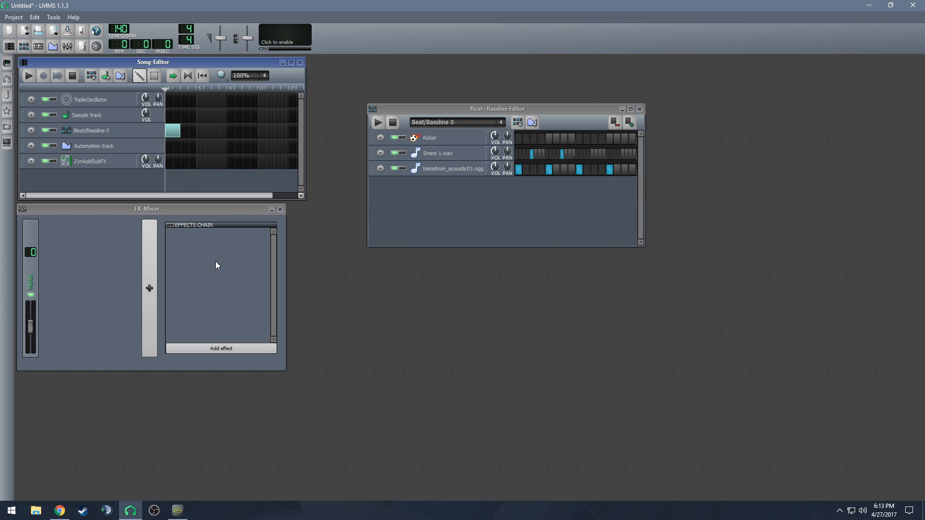
{"action": "middle_click", "coordinate": [177, 137]}
Add steps to the Snare 1.wav pattern twice more, placing and deleting a Beat/Bassline 0 block in the Song-Editor each time.
{"action": "right_click", "coordinate": [549, 152]}
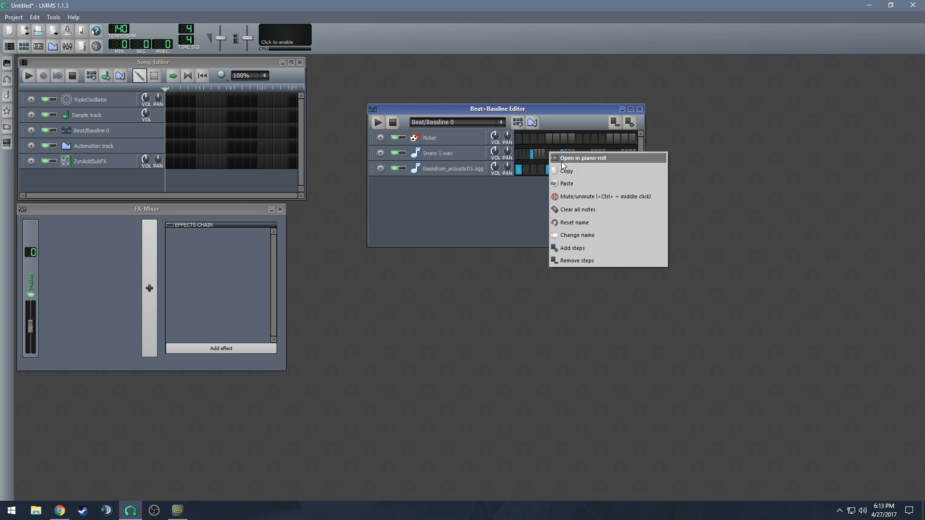
{"action": "left_click", "coordinate": [585, 250]}
{"action": "left_click", "coordinate": [175, 130]}
{"action": "middle_click", "coordinate": [181, 135]}
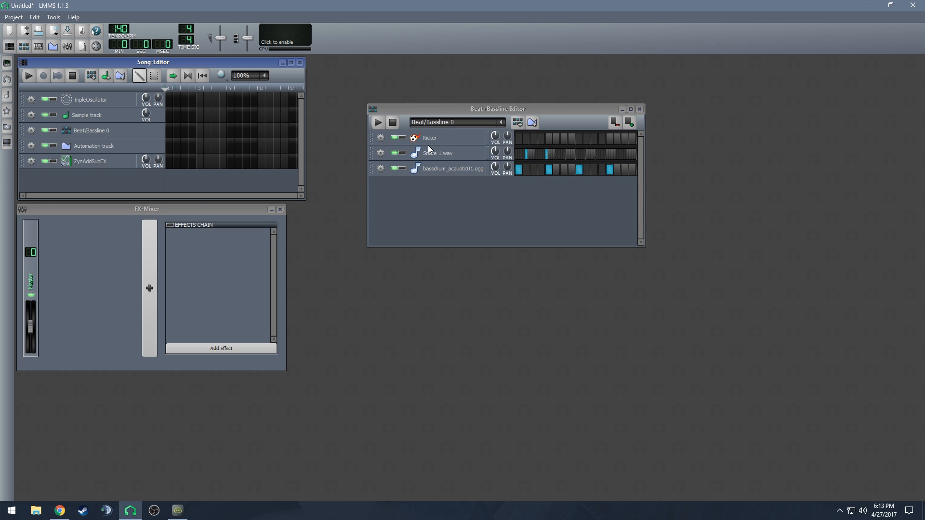
{"action": "right_click", "coordinate": [548, 153]}
{"action": "left_click", "coordinate": [588, 245]}
{"action": "left_click", "coordinate": [174, 131]}
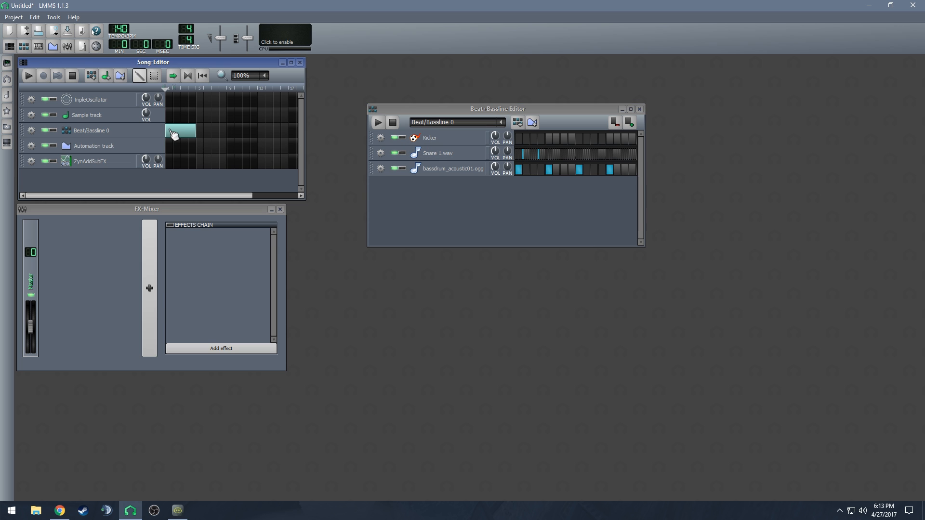
{"action": "middle_click", "coordinate": [183, 137]}
Remove the extra steps from the Snare 1.wav pattern until only the original 16 remain.
{"action": "right_click", "coordinate": [534, 153]}
{"action": "left_click", "coordinate": [566, 251]}
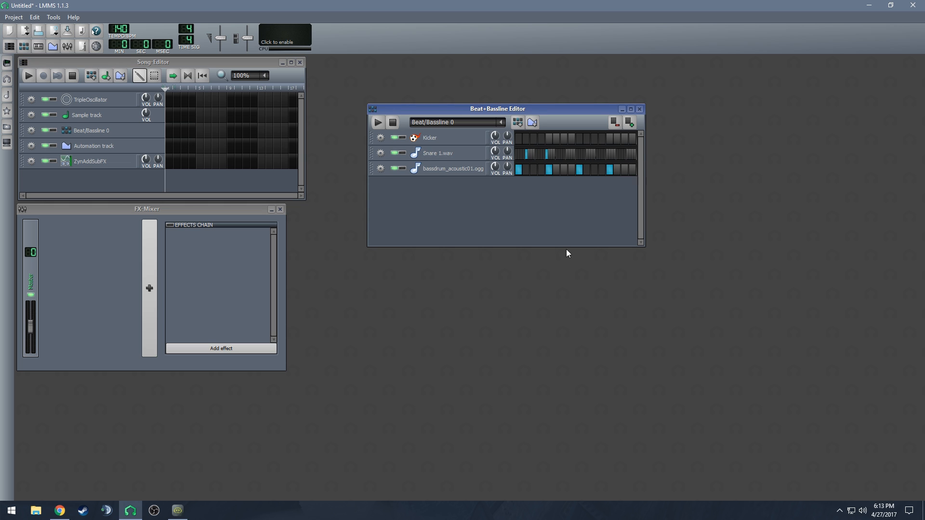
{"action": "right_click", "coordinate": [533, 156]}
{"action": "left_click", "coordinate": [572, 265]}
{"action": "right_click", "coordinate": [536, 155]}
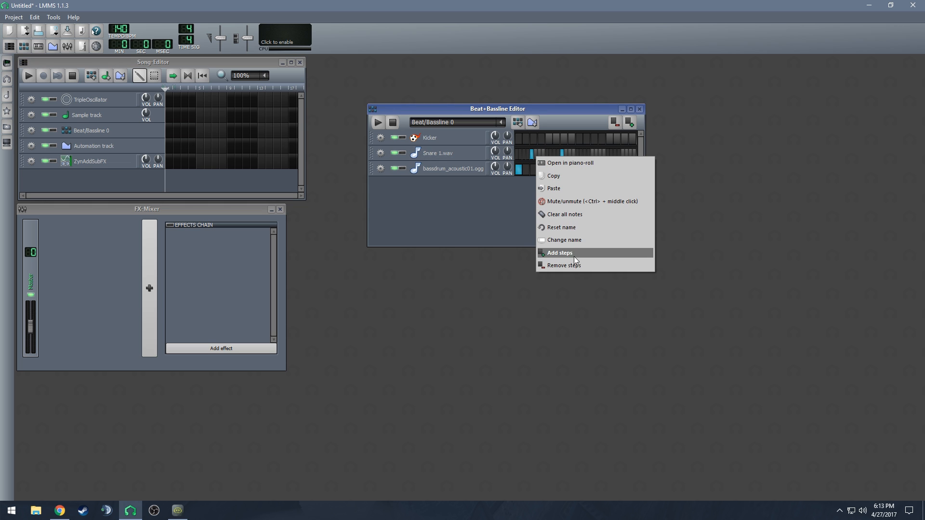
{"action": "left_click", "coordinate": [572, 265]}
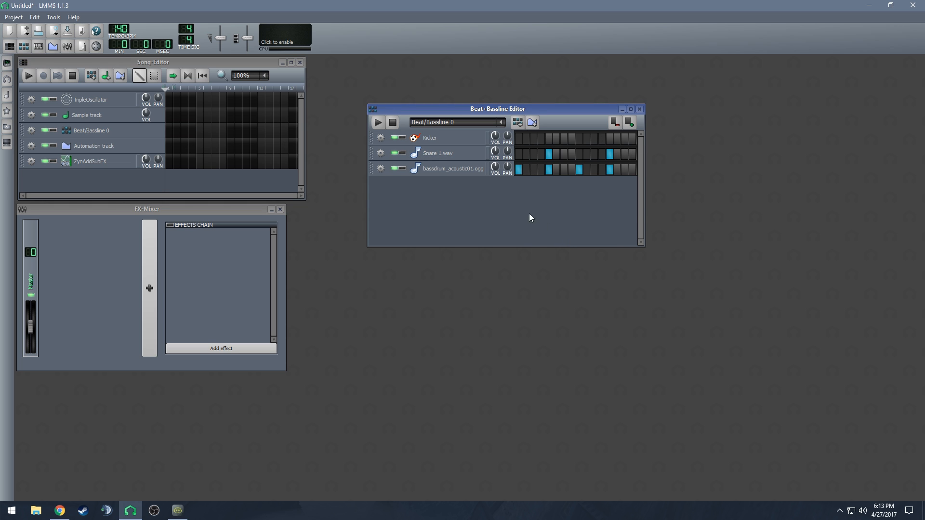
Rearrange the beat to bassdrum_acoustic01.ogg on steps 1 and 7 and Snare 1.wav on step 9, and play it.
{"action": "left_click", "coordinate": [610, 169]}
{"action": "left_click", "coordinate": [610, 154]}
{"action": "left_click", "coordinate": [580, 154]}
{"action": "left_click", "coordinate": [580, 170]}
{"action": "left_click", "coordinate": [549, 170]}
{"action": "left_click", "coordinate": [549, 155]}
{"action": "left_click", "coordinate": [565, 169]}
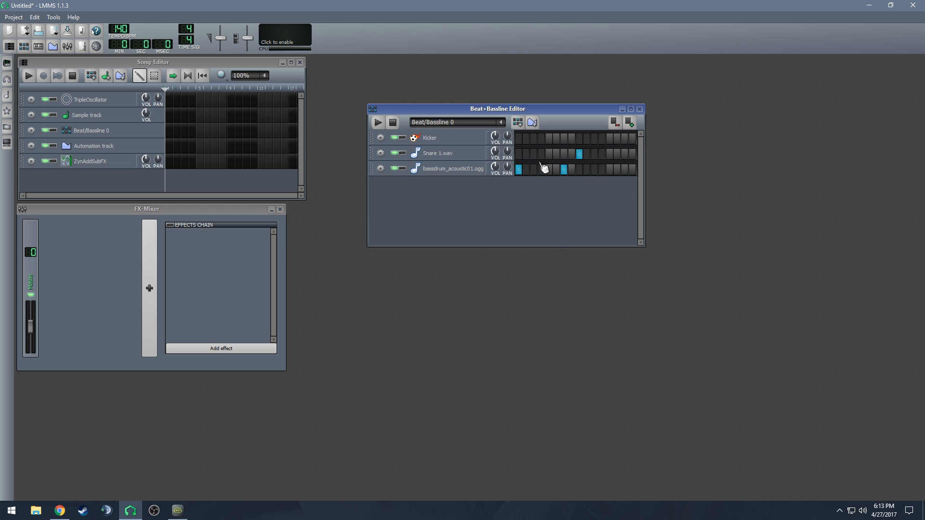
{"action": "left_click", "coordinate": [377, 123]}
{"action": "left_click", "coordinate": [393, 123]}
Rename the bassdrum_acoustic01.ogg track to Kick.
{"action": "double_click", "coordinate": [436, 169]}
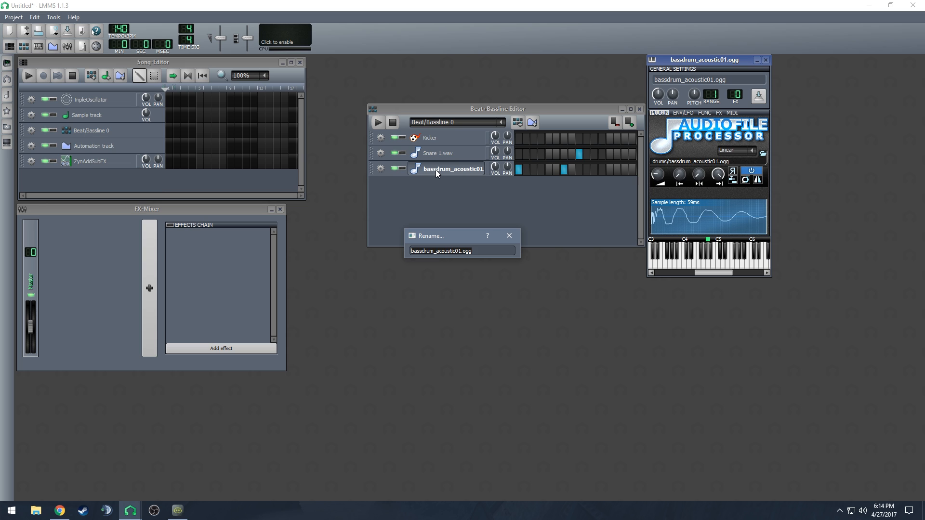
{"action": "key", "text": "ctrl+a"}
{"action": "type", "text": "Kick"}
{"action": "key", "text": "Return"}
Rename the Snare 1.wav track to Snare.
{"action": "double_click", "coordinate": [466, 153]}
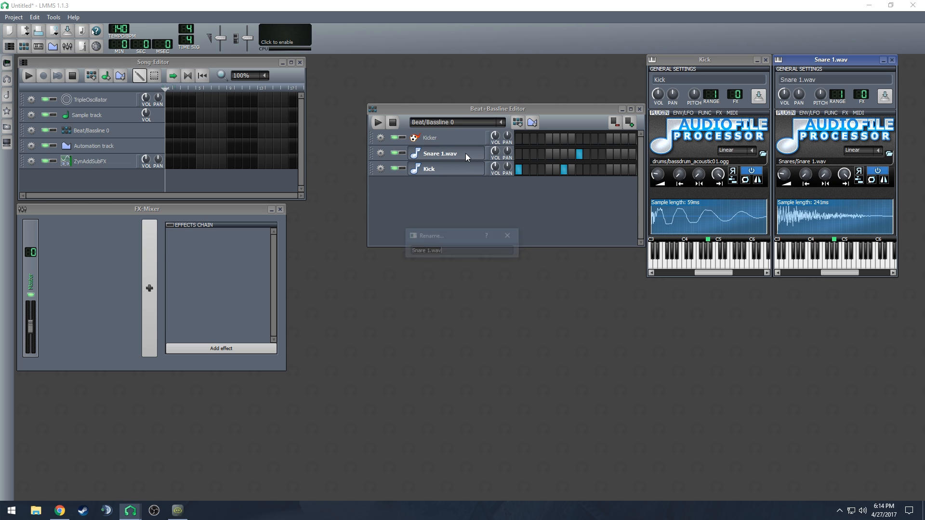
{"action": "key", "text": "ctrl+a"}
{"action": "type", "text": "Snare"}
{"action": "key", "text": "Return"}
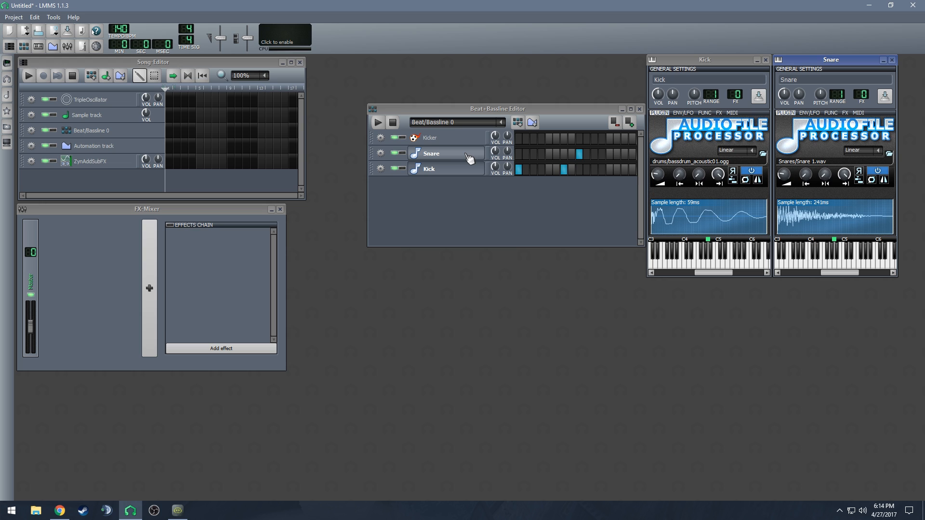
Reposition the Beat+Bassline Editor and the Kick and Snare instrument windows in the workspace.
{"action": "left_click_drag", "start_coordinate": [541, 109], "coordinate": [525, 90]}
{"action": "left_click_drag", "start_coordinate": [721, 62], "coordinate": [721, 75]}
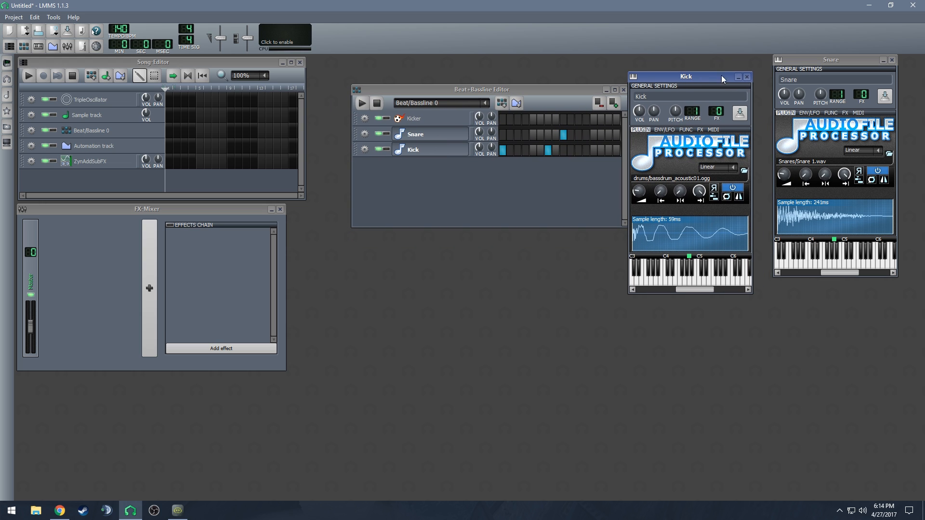
{"action": "left_click_drag", "start_coordinate": [829, 61], "coordinate": [840, 94]}
Close and reopen the Kick and Snare instrument windows, and align the Kick window beside the Snare window.
{"action": "left_click", "coordinate": [748, 77]}
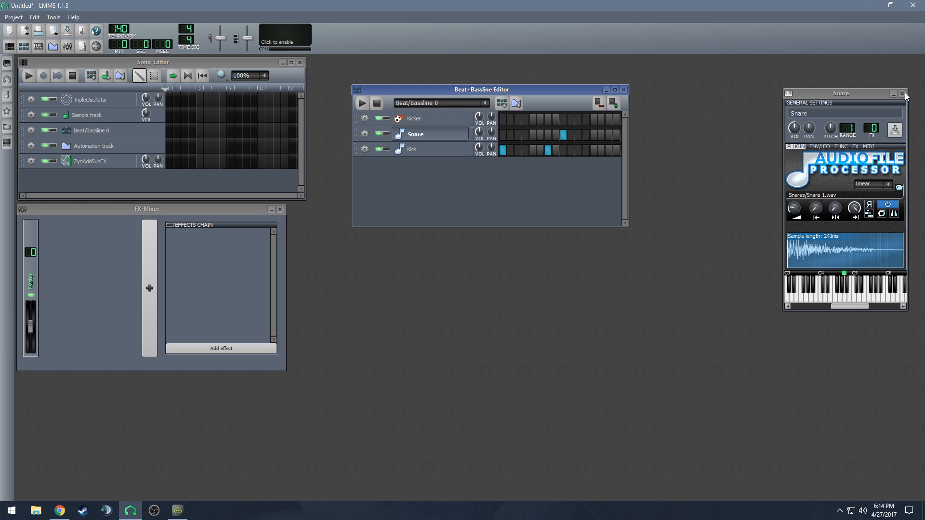
{"action": "left_click", "coordinate": [902, 94]}
{"action": "left_click", "coordinate": [439, 137]}
{"action": "left_click", "coordinate": [439, 150]}
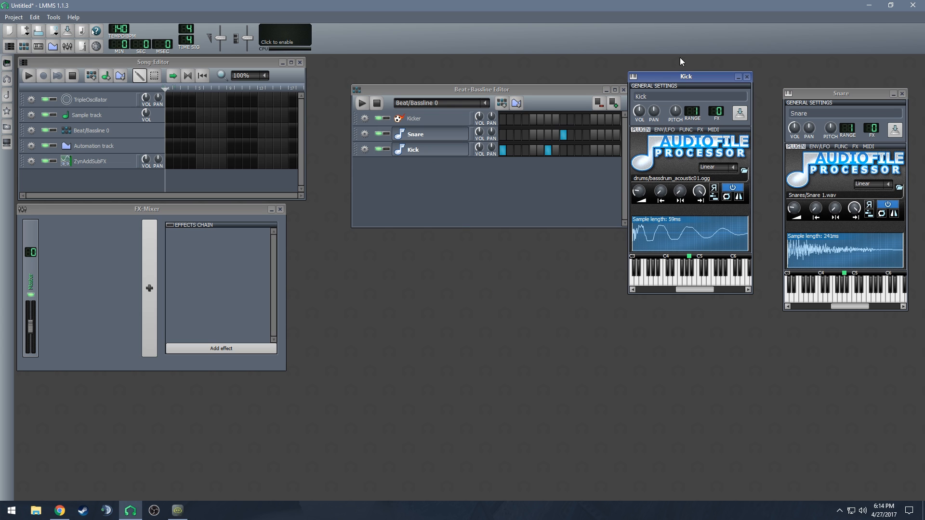
{"action": "left_click_drag", "start_coordinate": [709, 77], "coordinate": [731, 95]}
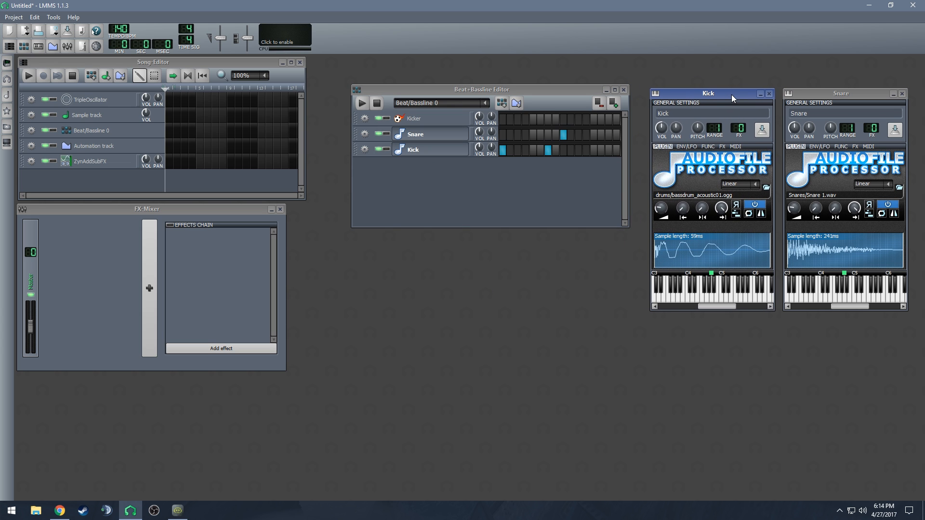
Move the FX-Mixer down in the workspace and play the beat in the Beat+Bassline Editor.
{"action": "left_click_drag", "start_coordinate": [164, 210], "coordinate": [165, 338]}
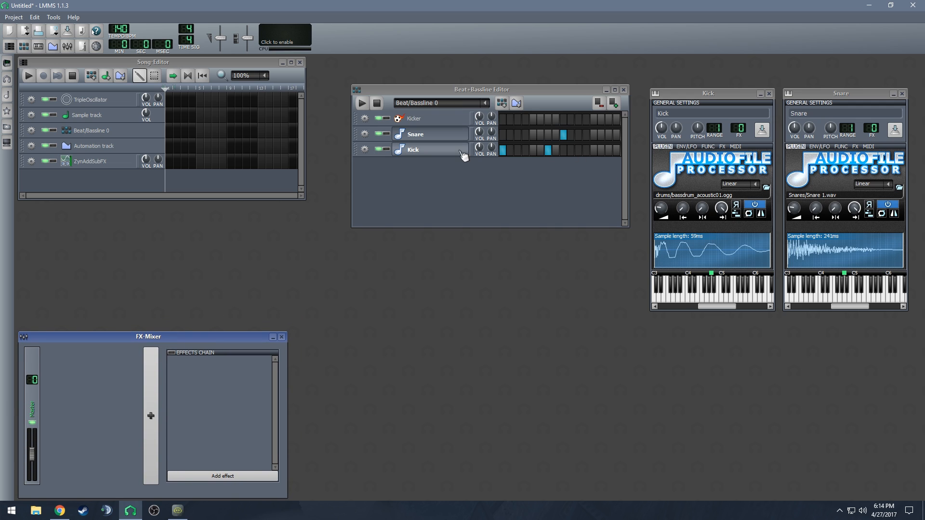
{"action": "left_click", "coordinate": [362, 103]}
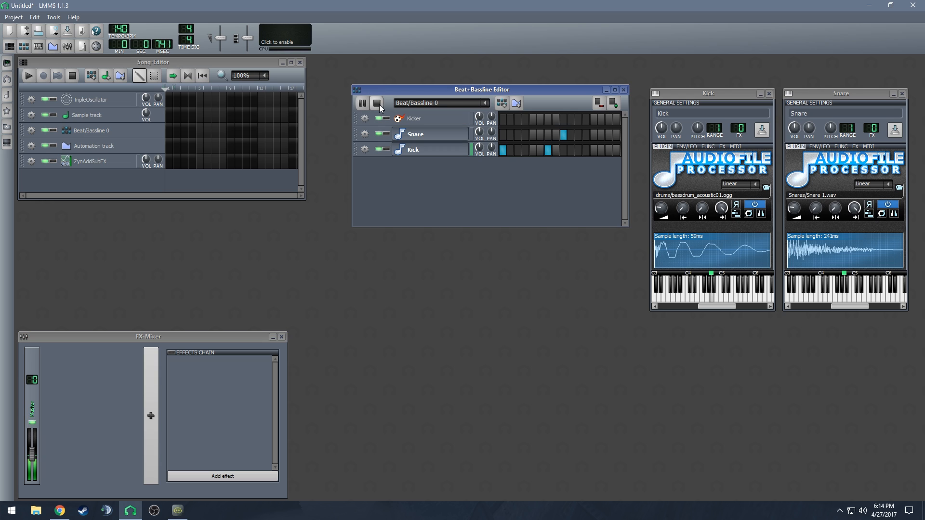
{"action": "left_click_drag", "start_coordinate": [481, 139], "coordinate": [481, 150]}
{"action": "key", "text": "space"}
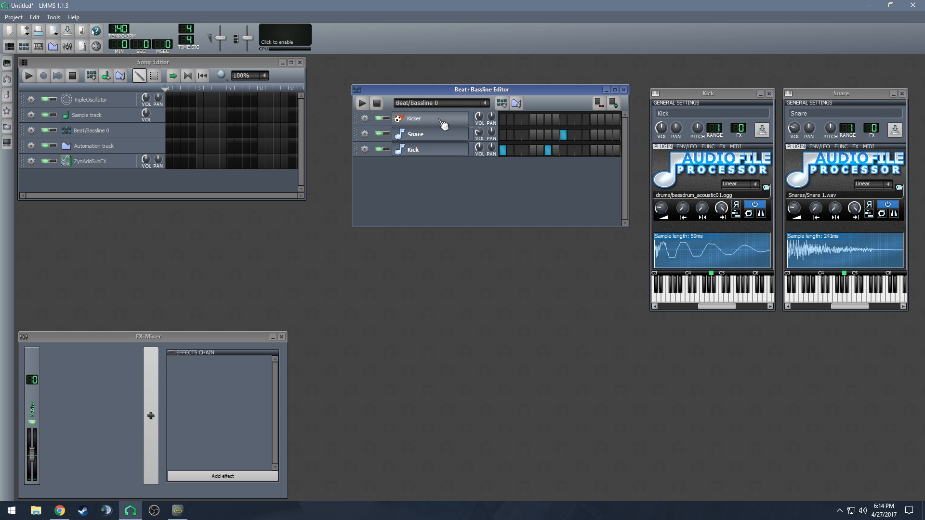
{"action": "left_click_drag", "start_coordinate": [481, 137], "coordinate": [481, 138]}
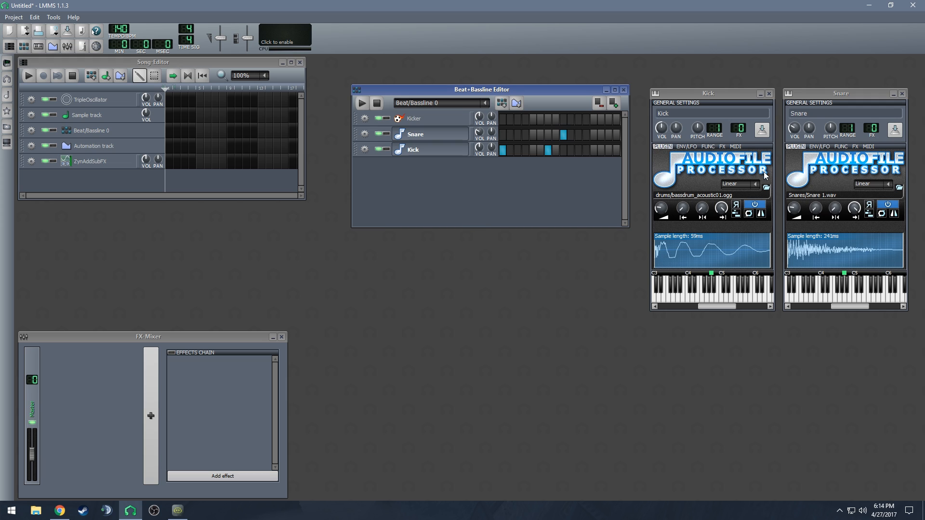
Add a channel to the FX-Mixer, assign the Kick instrument to FX channel 1, and play the beat.
{"action": "left_click", "coordinate": [743, 133]}
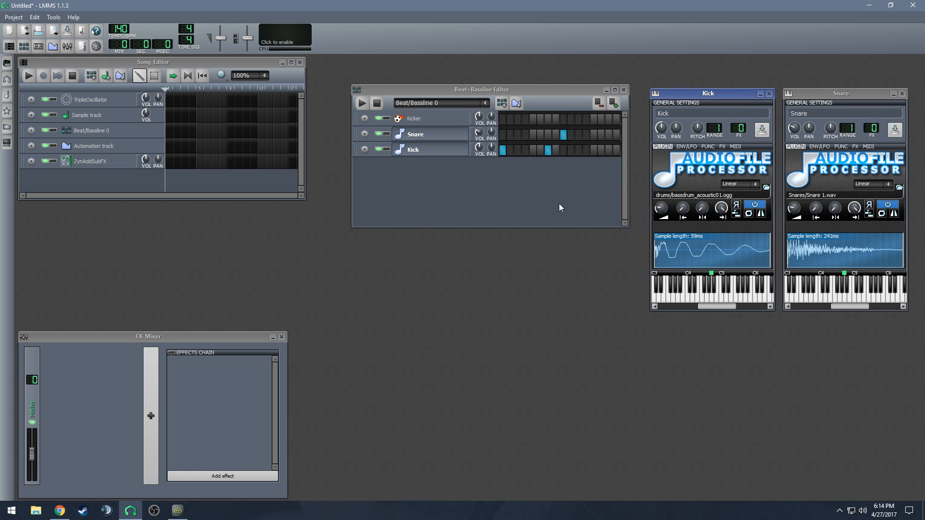
{"action": "left_click", "coordinate": [148, 435]}
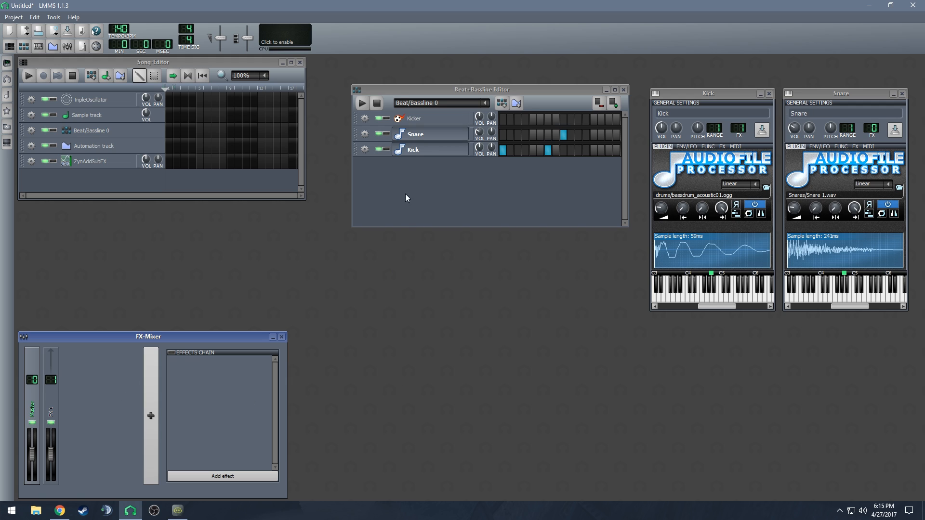
{"action": "left_click", "coordinate": [364, 105]}
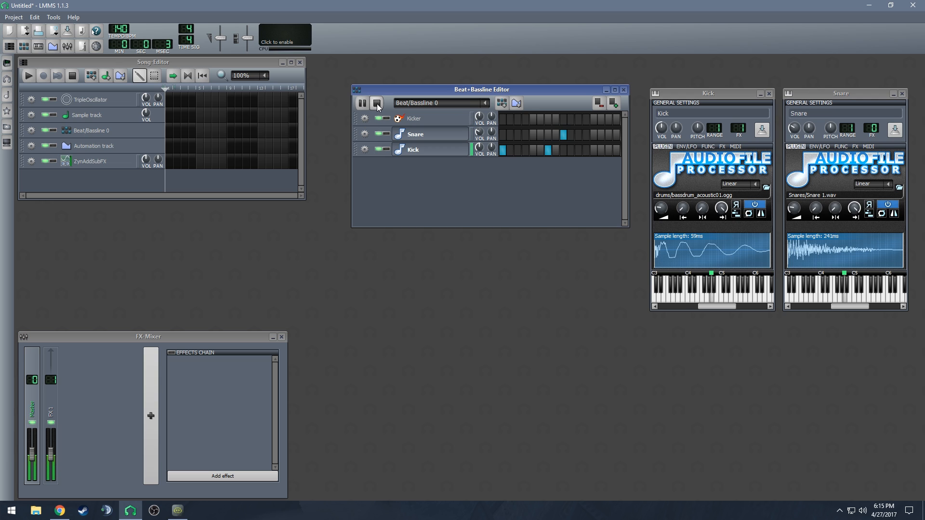
{"action": "left_click", "coordinate": [378, 104]}
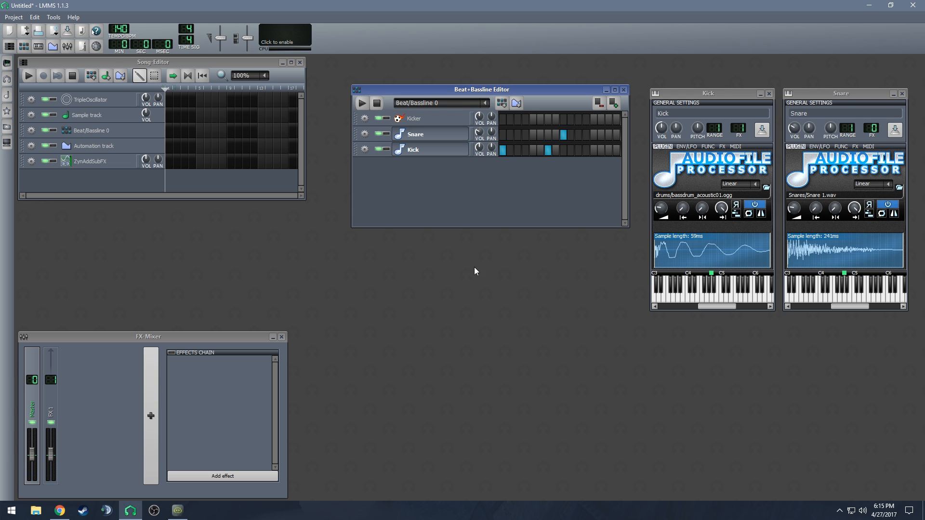
Add a second channel to the FX-Mixer, assign the Snare instrument to FX channel 2, and play the beat.
{"action": "left_click", "coordinate": [152, 405]}
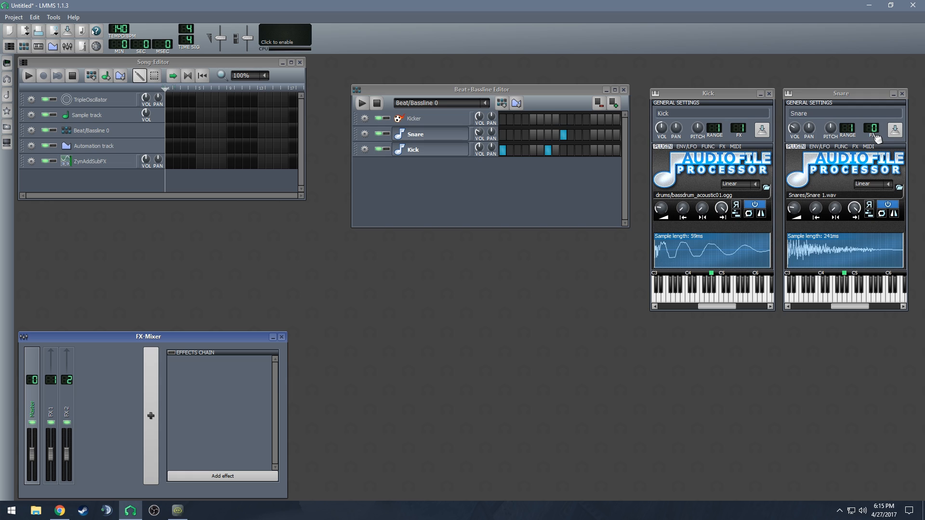
{"action": "left_click", "coordinate": [367, 106]}
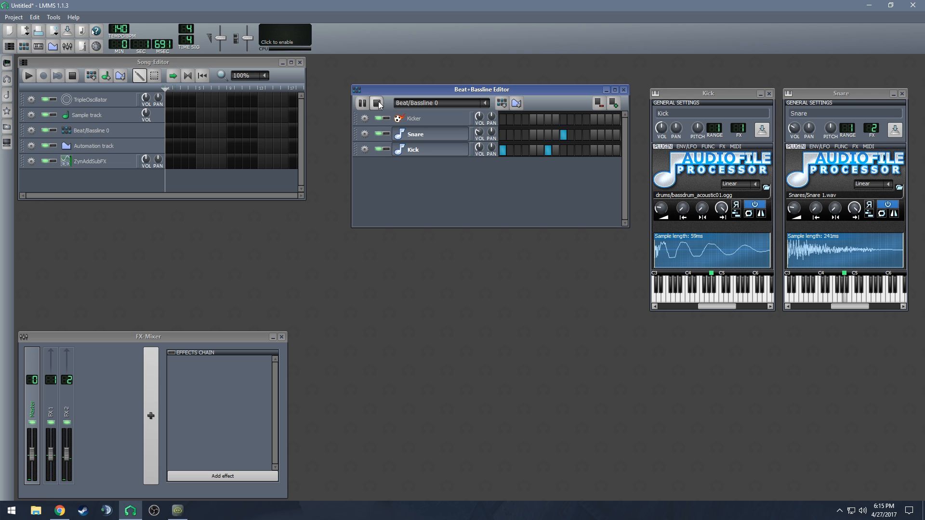
{"action": "left_click", "coordinate": [377, 103]}
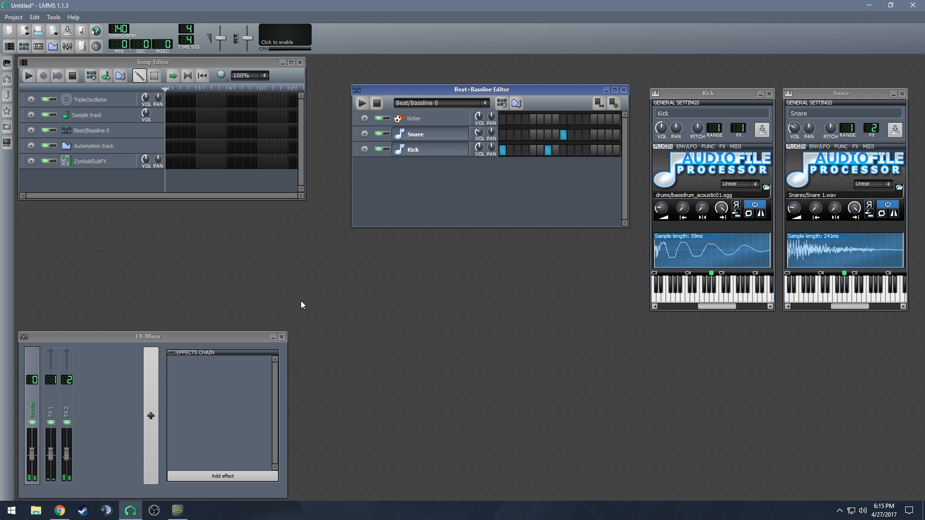
Rename mixer channel FX 1 to Kick.
{"action": "left_click", "coordinate": [51, 414]}
{"action": "double_click", "coordinate": [51, 415]}
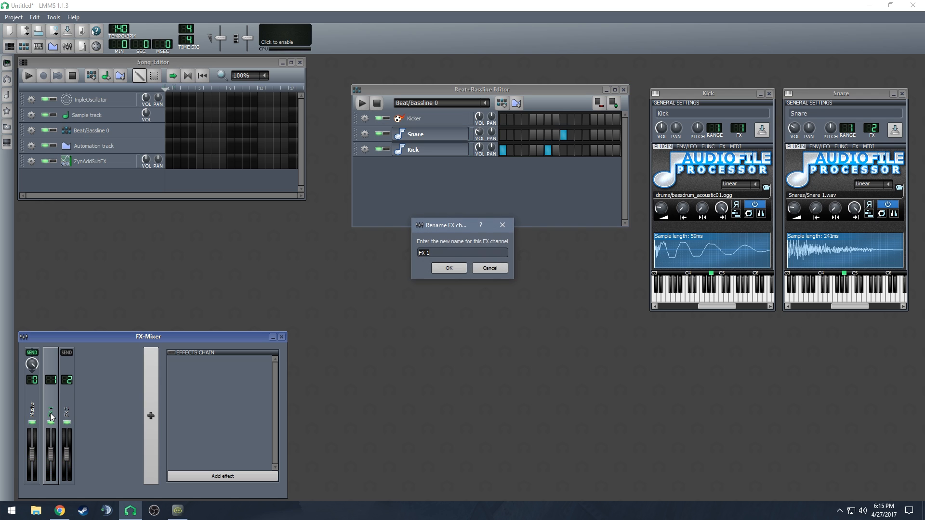
{"action": "type", "text": "Kick"}
{"action": "key", "text": "Return"}
Rename mixer channel FX 2 to Snare.
{"action": "left_click", "coordinate": [66, 415]}
{"action": "double_click", "coordinate": [67, 415]}
{"action": "type", "text": "Snar"}
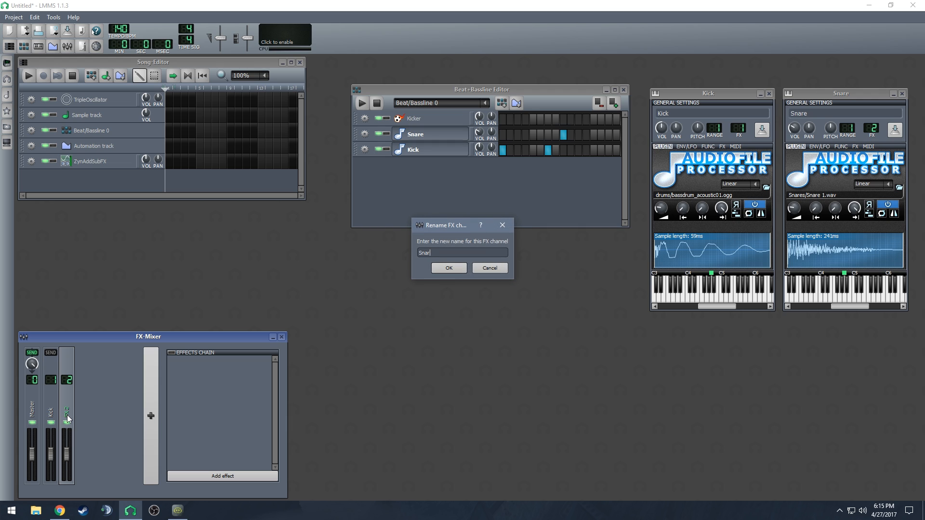
{"action": "type", "text": "e"}
{"action": "key", "text": "Return"}
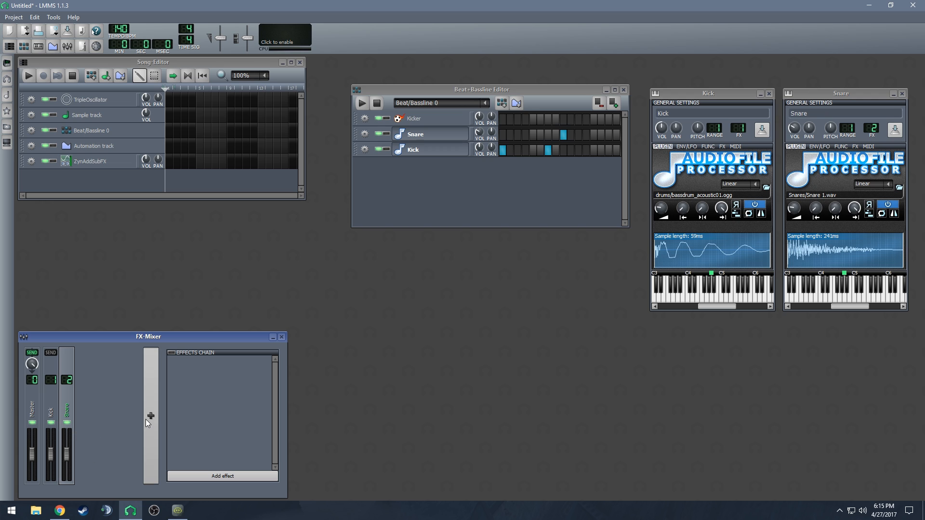
Add three more channels to the FX-Mixer and widen the mixer window to about twice its width.
{"action": "left_click", "coordinate": [146, 399]}
{"action": "left_click", "coordinate": [154, 400]}
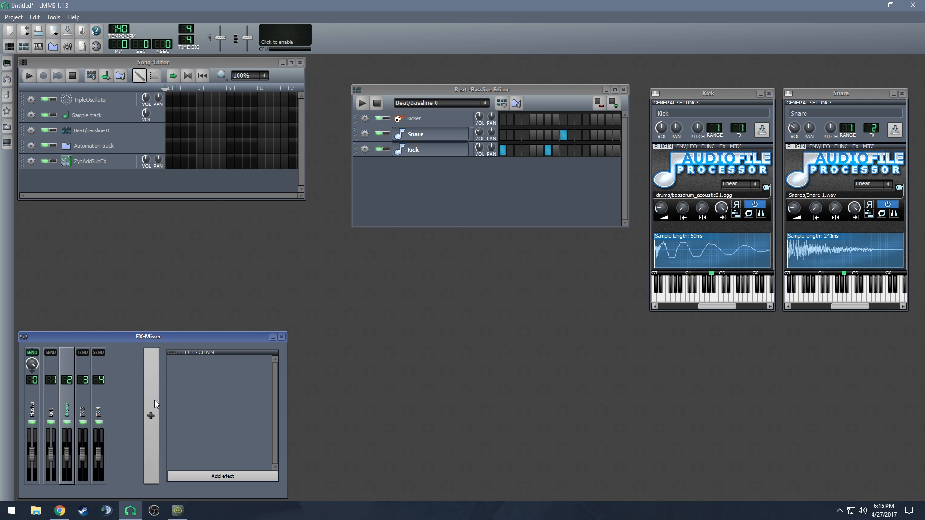
{"action": "left_click", "coordinate": [154, 400]}
{"action": "left_click_drag", "start_coordinate": [286, 413], "coordinate": [562, 413]}
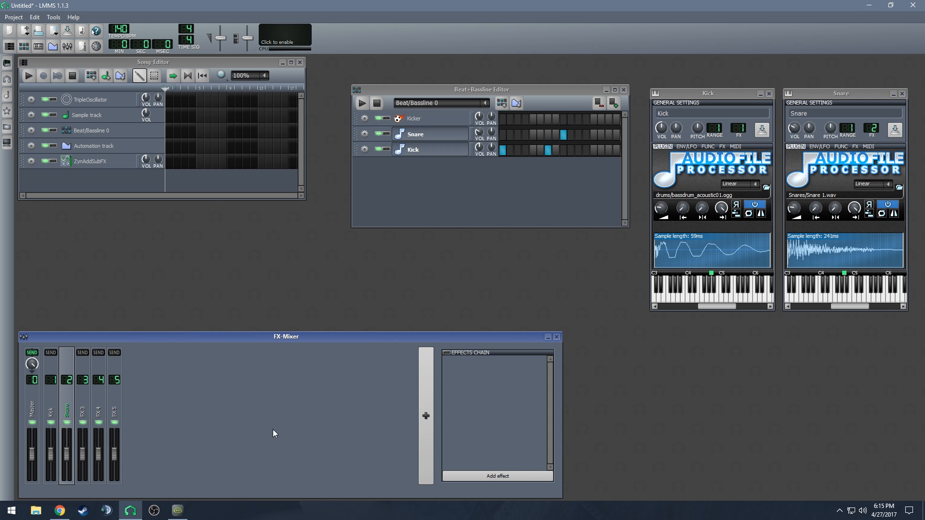
Close the Kick and Snare instrument windows, move the Beat+Bassline Editor well clear of the Song Editor, and play the beat.
{"action": "left_click", "coordinate": [770, 94]}
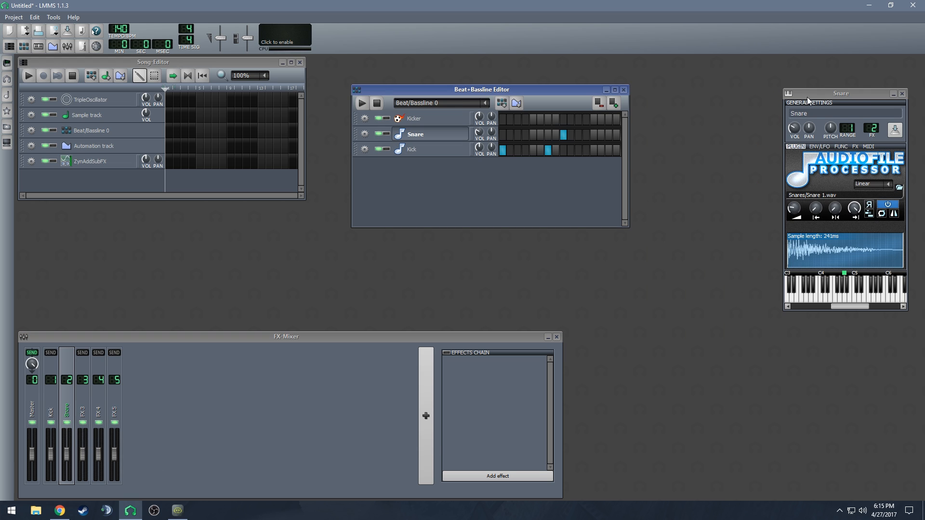
{"action": "left_click", "coordinate": [902, 94]}
{"action": "left_click_drag", "start_coordinate": [551, 95], "coordinate": [842, 70]}
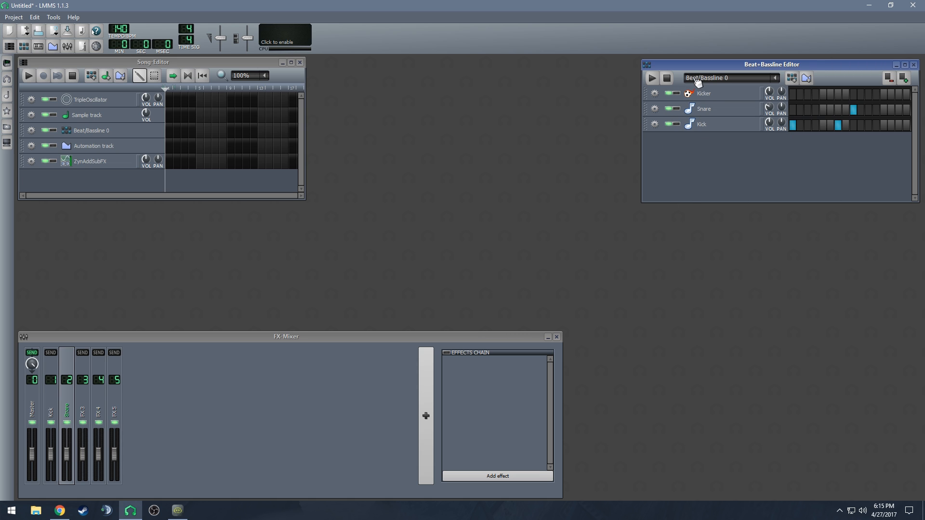
{"action": "left_click", "coordinate": [652, 78]}
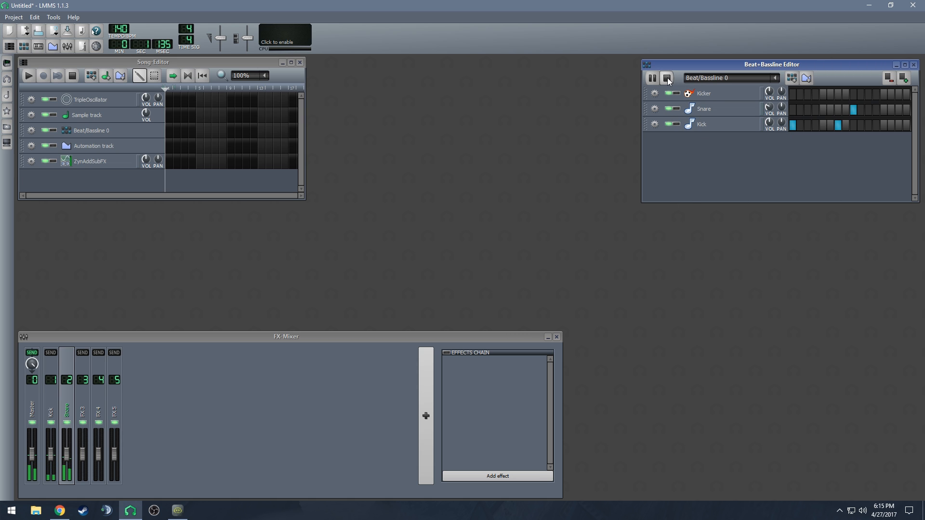
{"action": "left_click", "coordinate": [668, 78]}
Enlarge the Song Editor, place a one-bar block at bar 1 of the Beat/Bassline 0 track, and play the song.
{"action": "left_click_drag", "start_coordinate": [303, 198], "coordinate": [633, 328]}
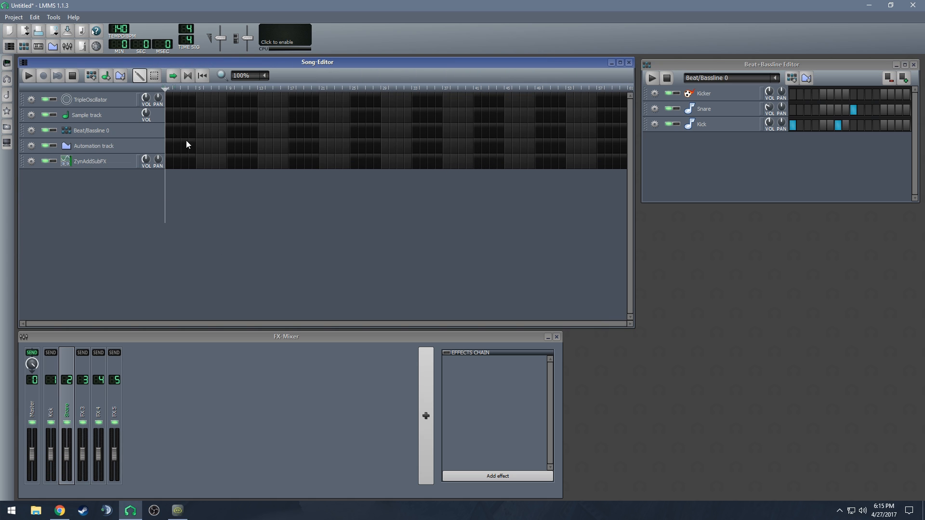
{"action": "left_click", "coordinate": [174, 132]}
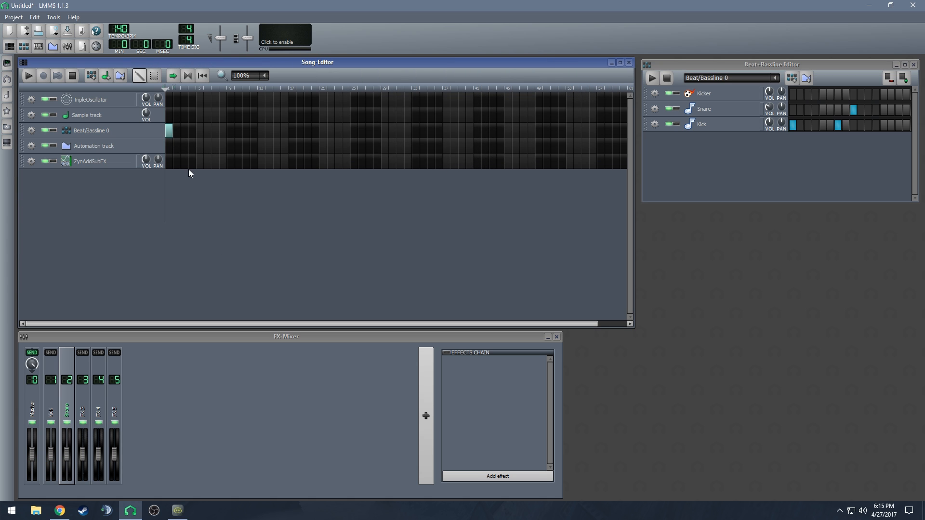
{"action": "left_click", "coordinate": [28, 76]}
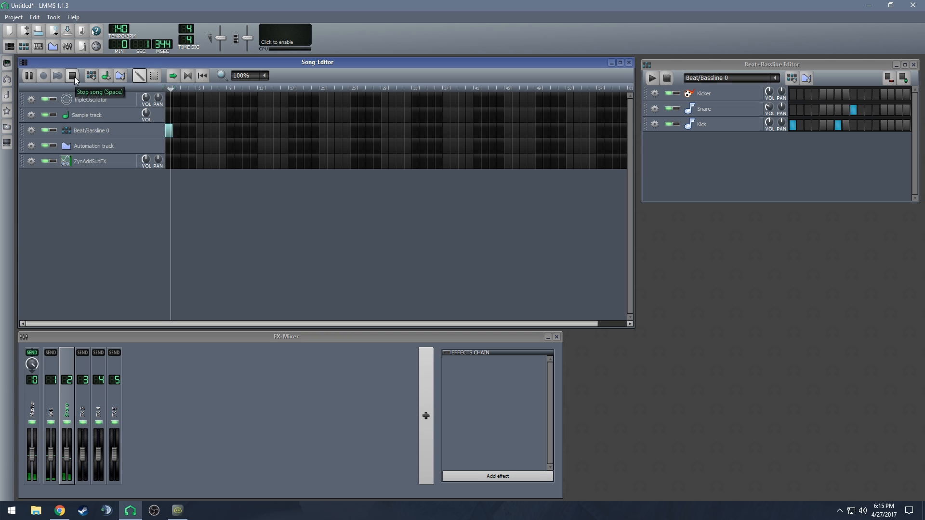
{"action": "left_click", "coordinate": [73, 76]}
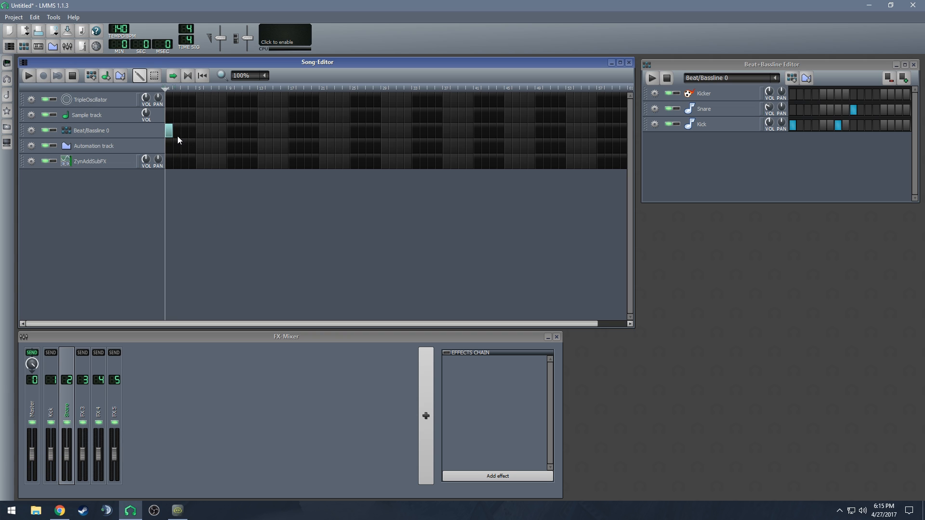
Place separate Beat/Bassline 0 blocks in bars 2, 3 and 4, and delete those three blocks again.
{"action": "left_click", "coordinate": [178, 132]}
{"action": "left_click", "coordinate": [184, 132]}
{"action": "left_click", "coordinate": [193, 131]}
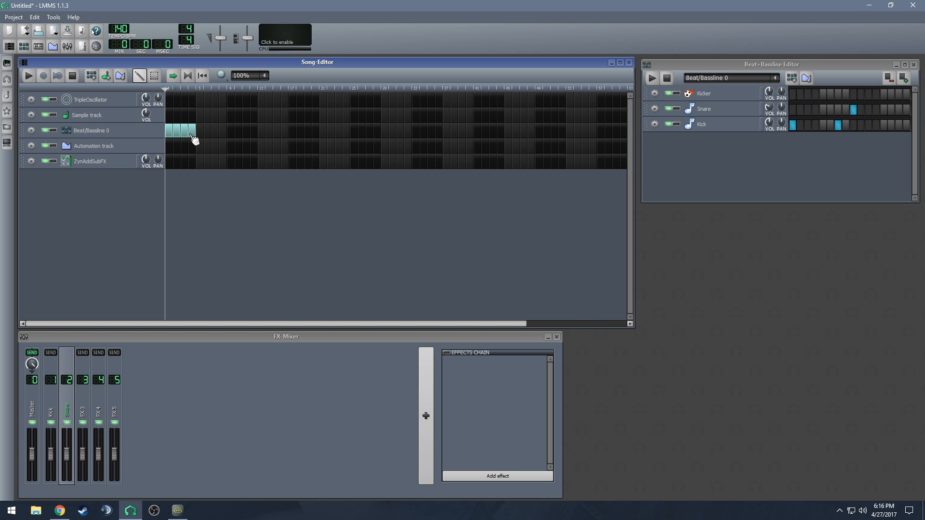
{"action": "middle_click", "coordinate": [192, 133]}
{"action": "middle_click", "coordinate": [184, 132]}
{"action": "middle_click", "coordinate": [178, 132]}
Extend the first Beat/Bassline 0 block to four bars and play the song.
{"action": "left_click_drag", "start_coordinate": [172, 132], "coordinate": [195, 132]}
{"action": "left_click", "coordinate": [30, 76]}
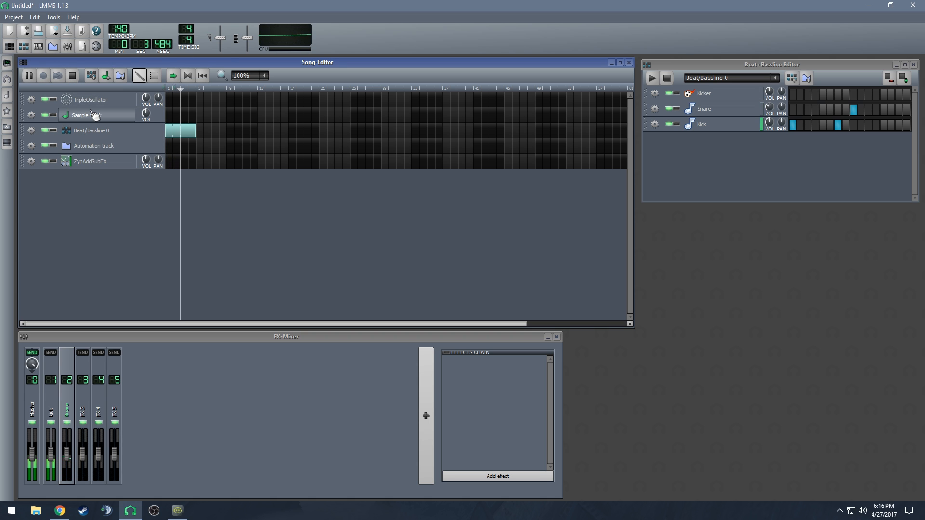
{"action": "left_click", "coordinate": [72, 76]}
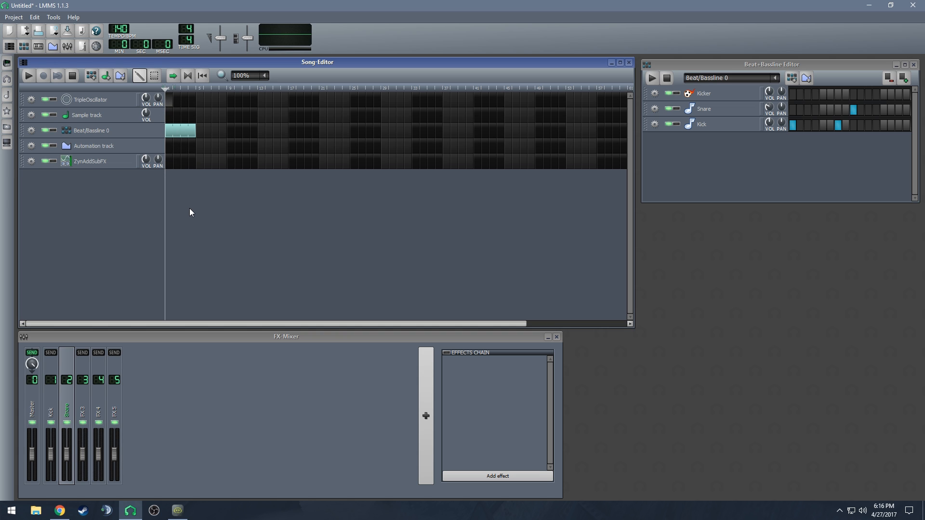
Open the TripleOscillator pattern at bar 1 in the Piano-Roll, close and reopen the Piano-Roll, and move it below the song tracks.
{"action": "double_click", "coordinate": [173, 102]}
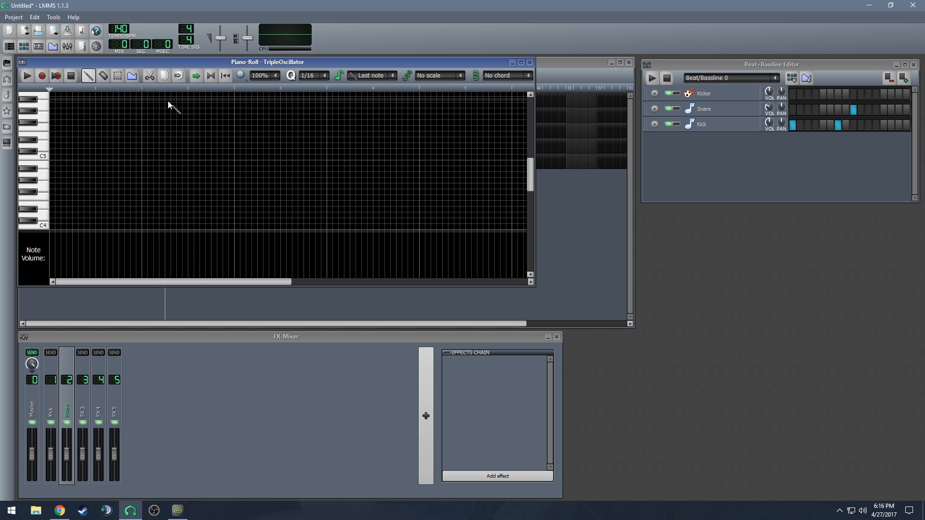
{"action": "left_click_drag", "start_coordinate": [291, 62], "coordinate": [435, 135]}
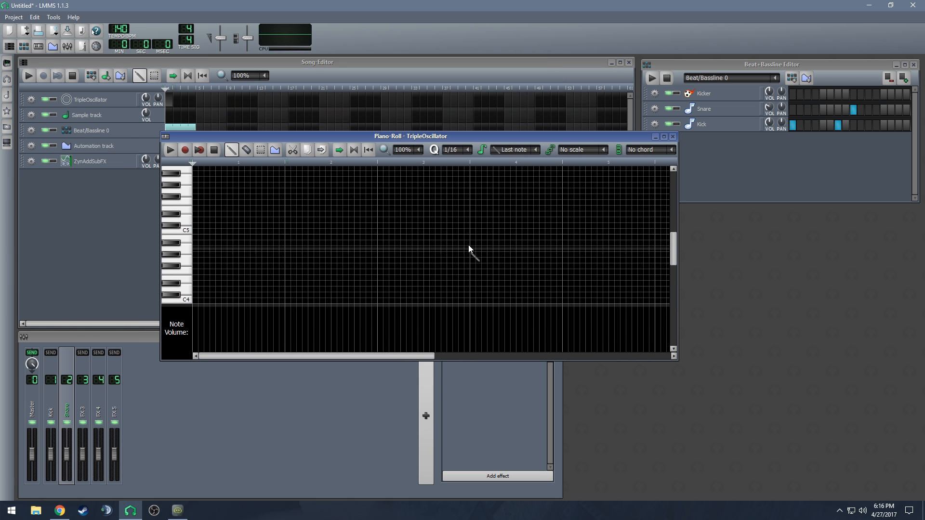
{"action": "left_click", "coordinate": [672, 135]}
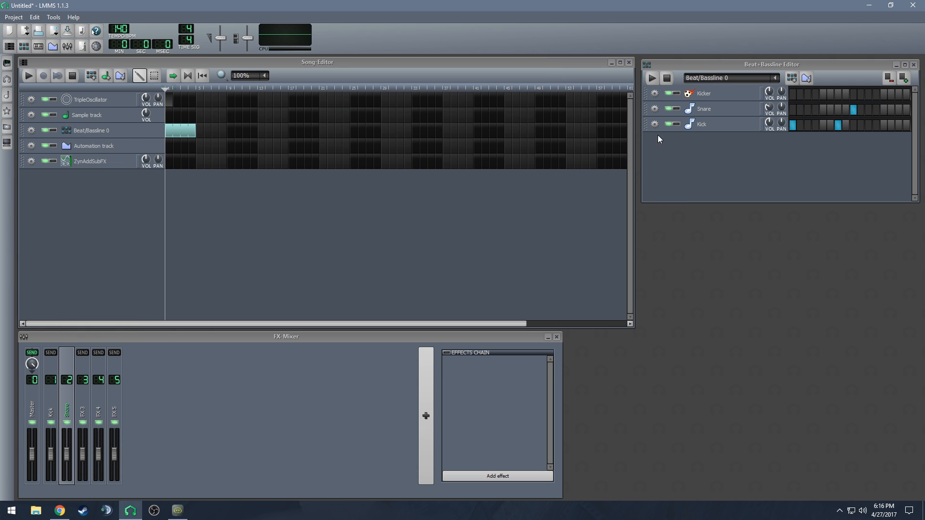
{"action": "left_click", "coordinate": [42, 46]}
{"action": "left_click_drag", "start_coordinate": [389, 137], "coordinate": [451, 195]}
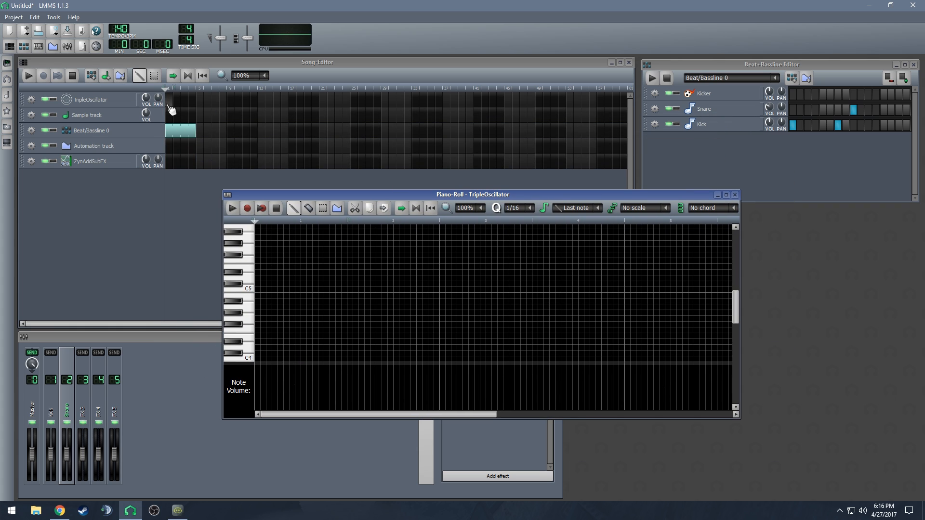
Create a pattern at bar 1 of the ZynAddSubFX track and open it in the Piano-Roll.
{"action": "left_click", "coordinate": [168, 162]}
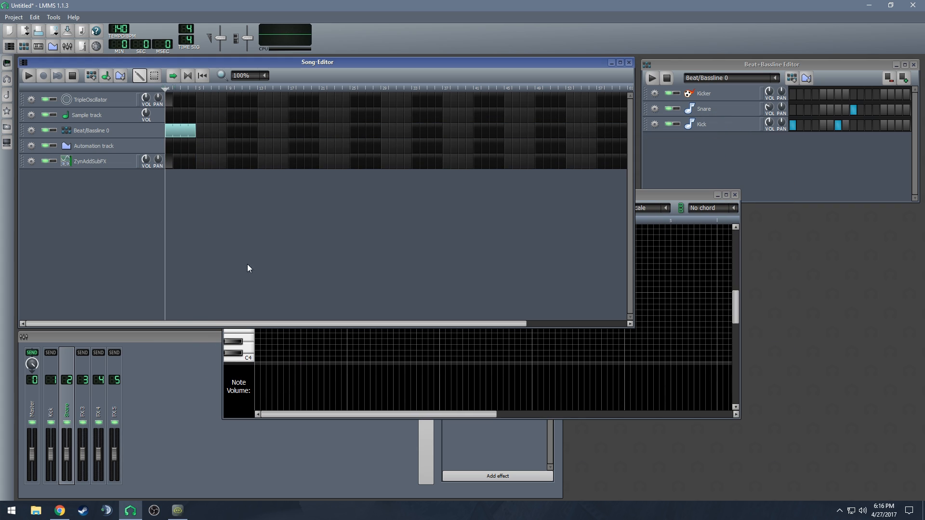
{"action": "left_click", "coordinate": [653, 198]}
{"action": "double_click", "coordinate": [172, 166]}
{"action": "left_click_drag", "start_coordinate": [454, 196], "coordinate": [434, 221]}
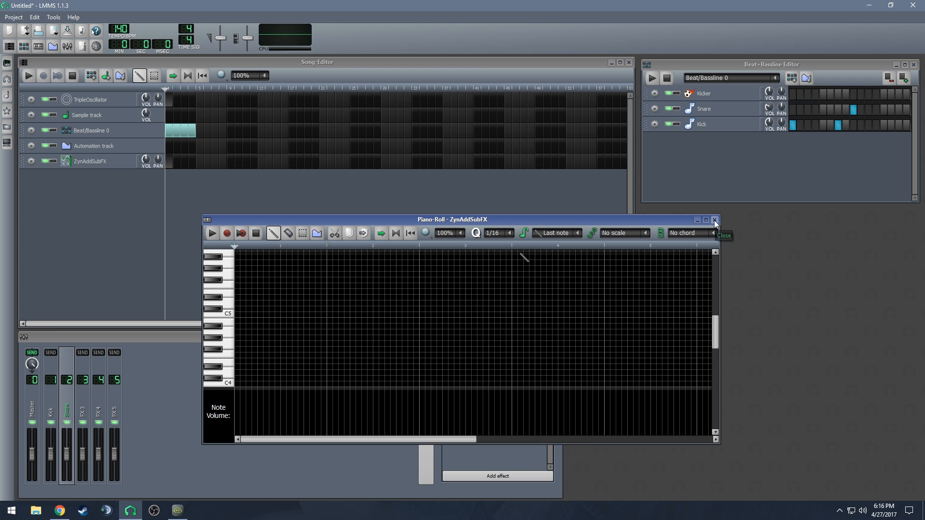
Reposition the Piano-Roll and place three notes at different pitches in the ZynAddSubFX pattern.
{"action": "left_click_drag", "start_coordinate": [538, 216], "coordinate": [564, 123]}
{"action": "left_click", "coordinate": [273, 274]}
{"action": "left_click", "coordinate": [313, 193]}
{"action": "left_click", "coordinate": [319, 320]}
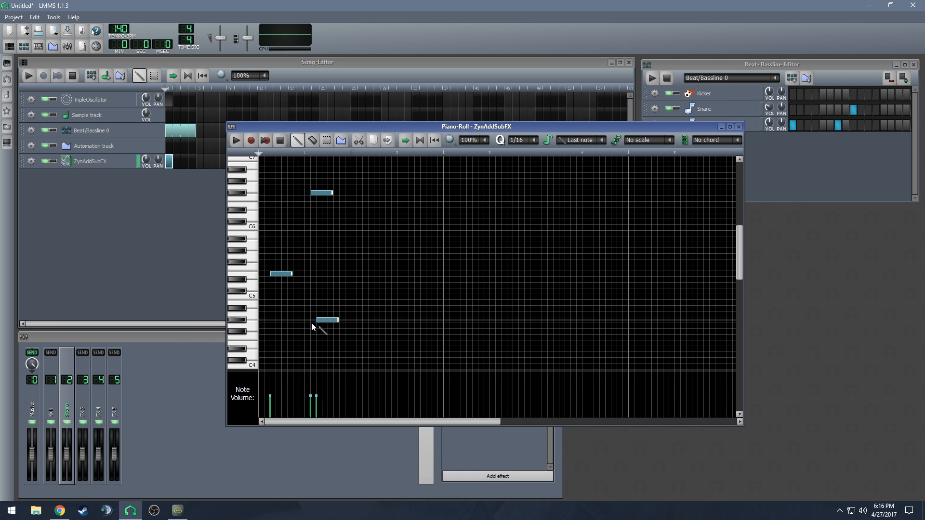
Open the TripleOscillator pattern in the Piano-Roll, place three notes in it, and shift the window clear of the track list.
{"action": "left_click", "coordinate": [167, 101]}
{"action": "double_click", "coordinate": [168, 100]}
{"action": "left_click", "coordinate": [295, 285]}
{"action": "left_click", "coordinate": [278, 210]}
{"action": "left_click", "coordinate": [266, 291]}
{"action": "left_click_drag", "start_coordinate": [455, 128], "coordinate": [526, 130]}
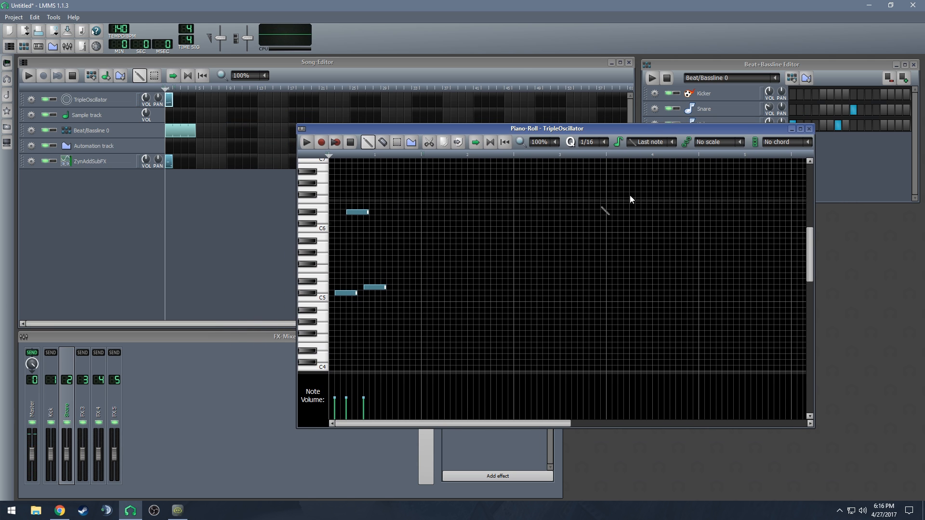
Open the TripleOscillator and ZynAddSubFX patterns in turn in the Piano-Roll and place two notes in the ZynAddSubFX pattern.
{"action": "double_click", "coordinate": [170, 163]}
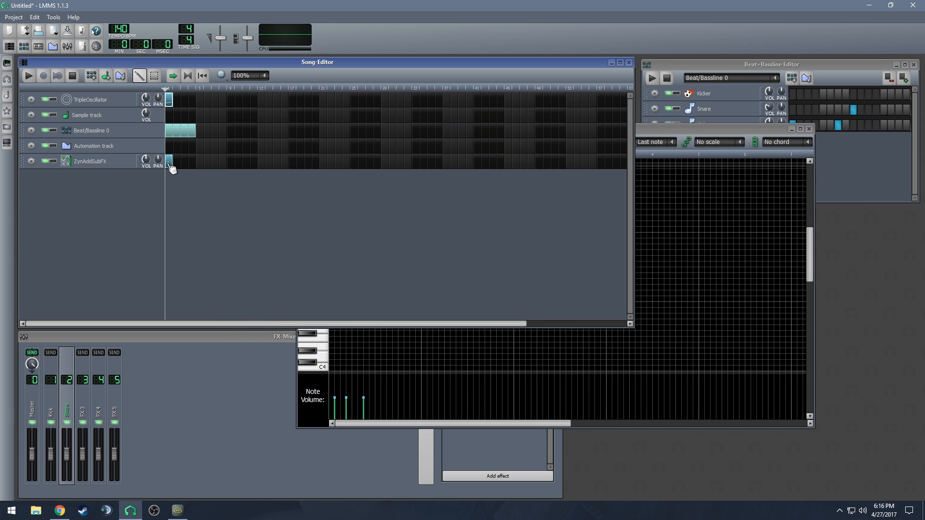
{"action": "left_click", "coordinate": [809, 128]}
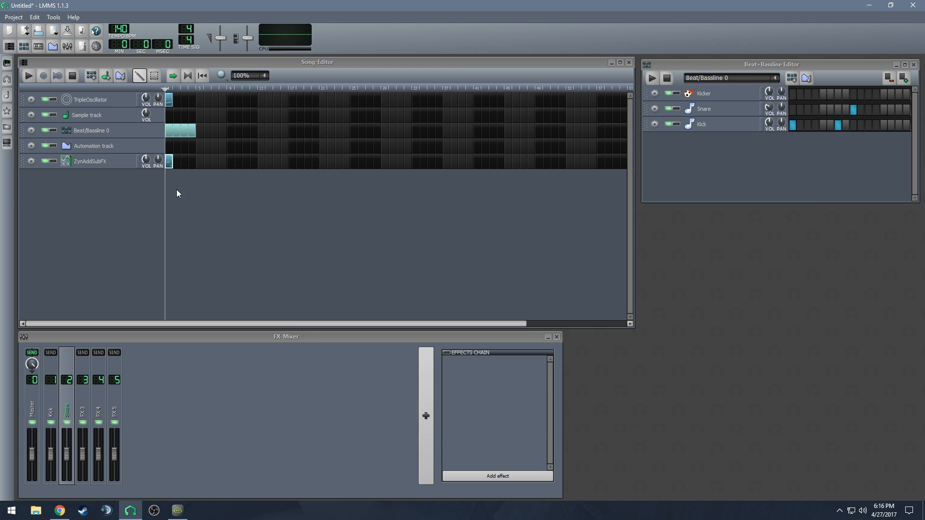
{"action": "double_click", "coordinate": [169, 100]}
{"action": "left_click", "coordinate": [170, 166]}
{"action": "double_click", "coordinate": [168, 165]}
{"action": "left_click", "coordinate": [401, 194]}
{"action": "left_click", "coordinate": [366, 303]}
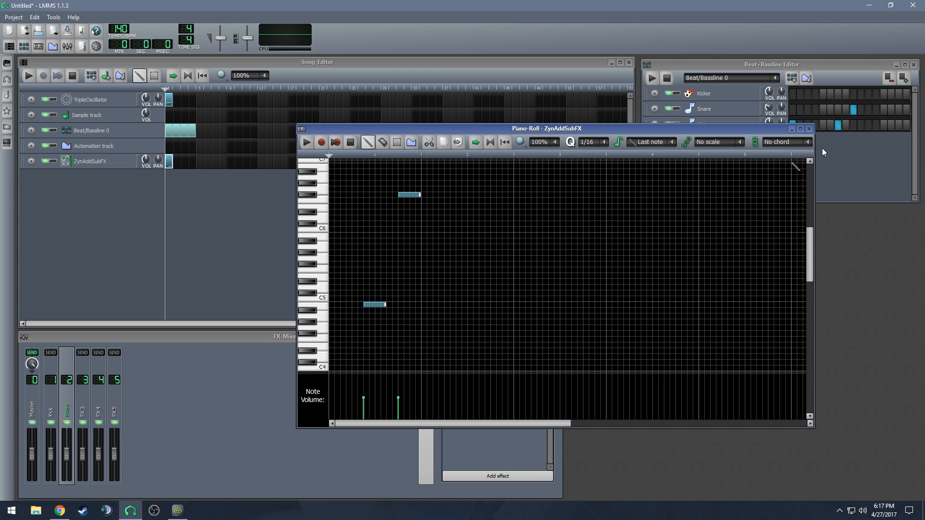
Delete the ZynAddSubFX pattern from the Song Editor and remove all three notes from the TripleOscillator pattern.
{"action": "left_click", "coordinate": [809, 128]}
{"action": "middle_click", "coordinate": [171, 166]}
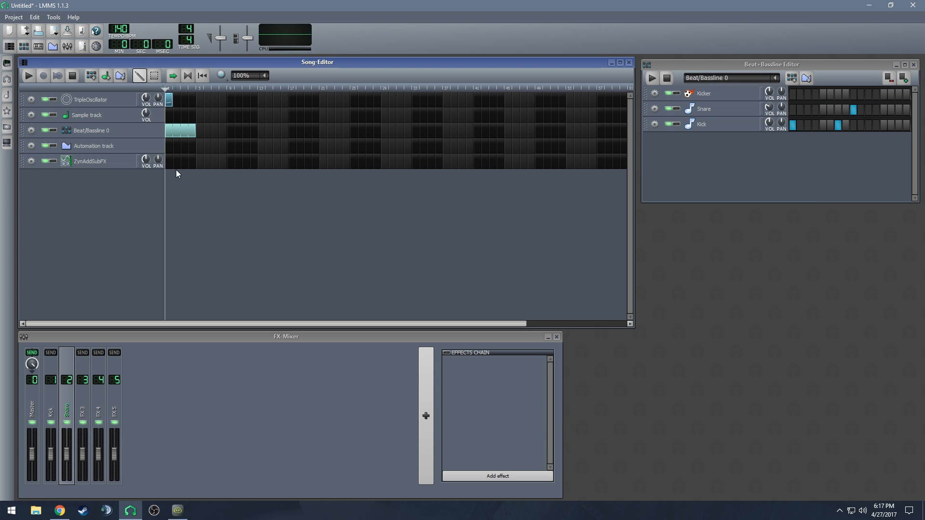
{"action": "double_click", "coordinate": [171, 101]}
{"action": "right_click", "coordinate": [351, 293]}
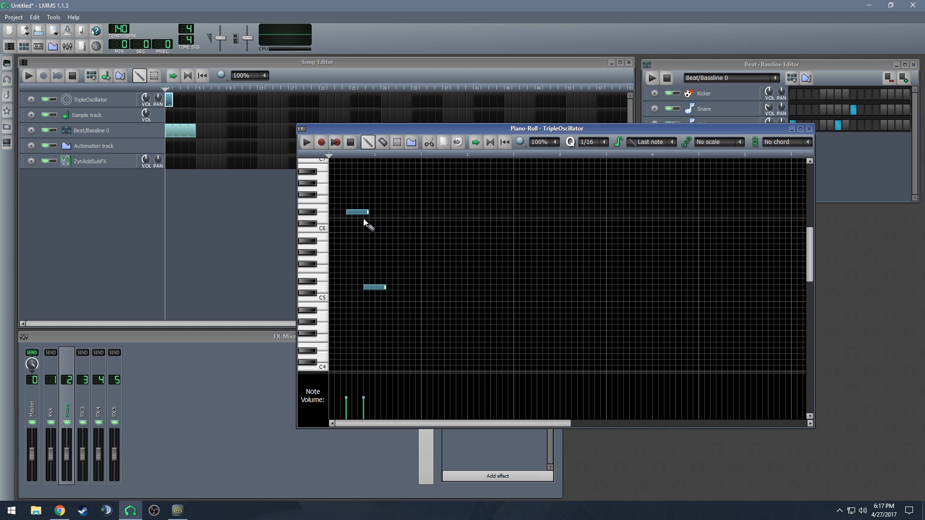
{"action": "right_click", "coordinate": [359, 212]}
{"action": "right_click", "coordinate": [376, 287]}
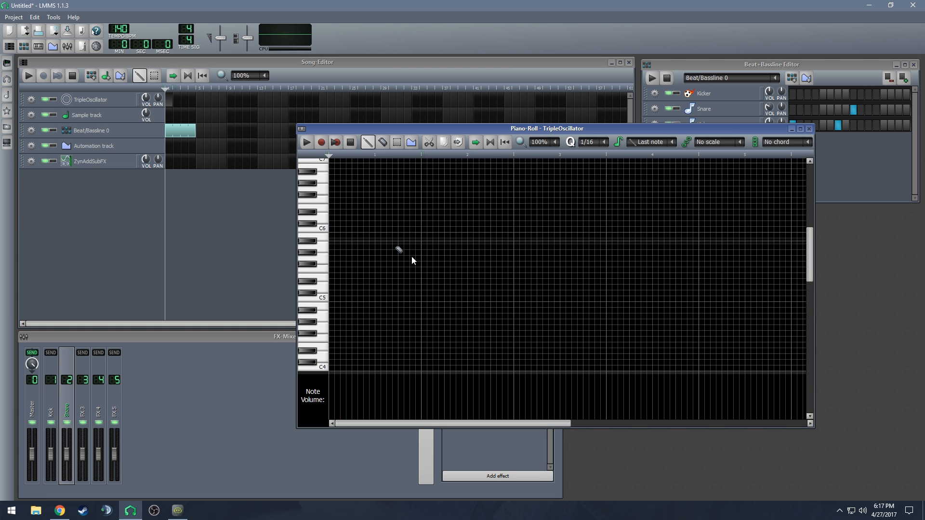
Place four consecutive rising notes, G4, A4, B4 and C5, across bar 1 of the TripleOscillator pattern and play them back.
{"action": "left_click", "coordinate": [333, 328]}
{"action": "left_click", "coordinate": [356, 316]}
{"action": "left_click", "coordinate": [378, 304]}
{"action": "left_click", "coordinate": [402, 299]}
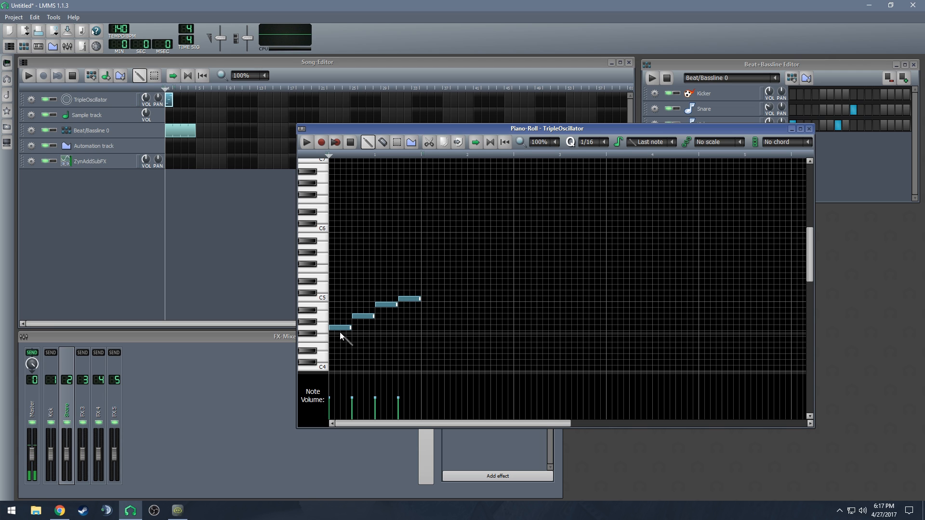
{"action": "left_click", "coordinate": [307, 142]}
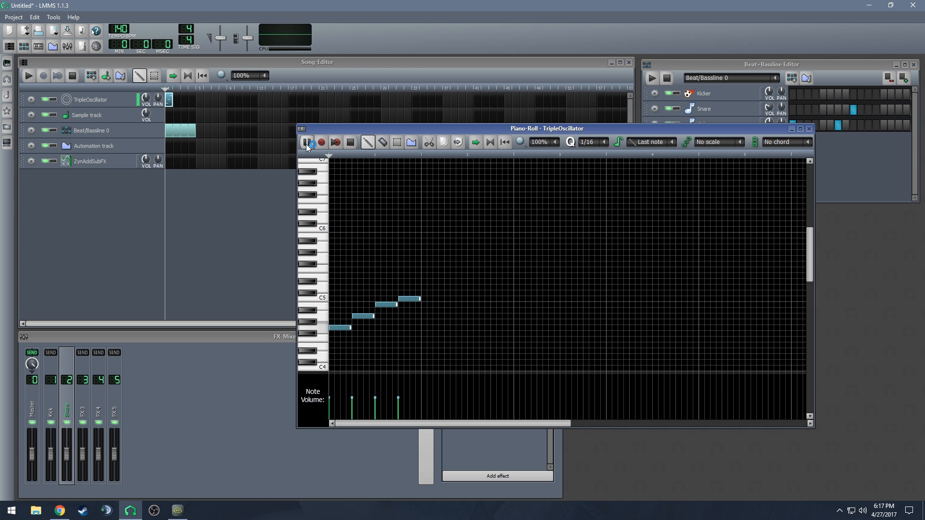
{"action": "left_click", "coordinate": [351, 142]}
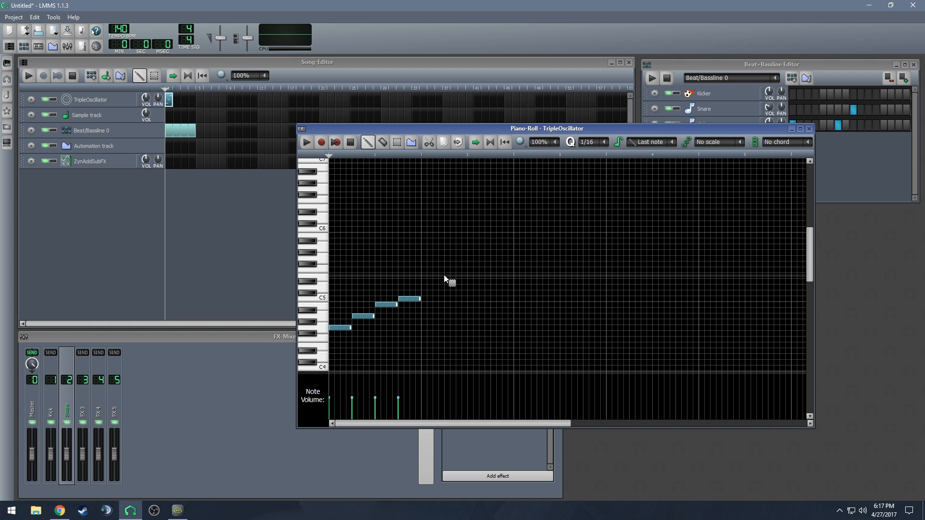
Select the four notes, copy them, move them one bar over to bar 2, and paste the copy at bar 1.
{"action": "left_click_drag", "start_coordinate": [432, 288], "coordinate": [341, 344]}
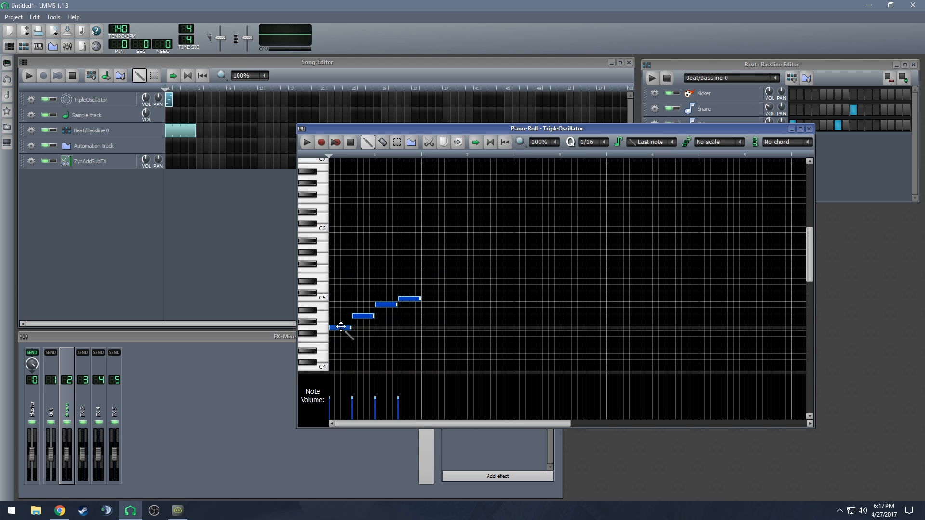
{"action": "left_click_drag", "start_coordinate": [334, 328], "coordinate": [426, 328]}
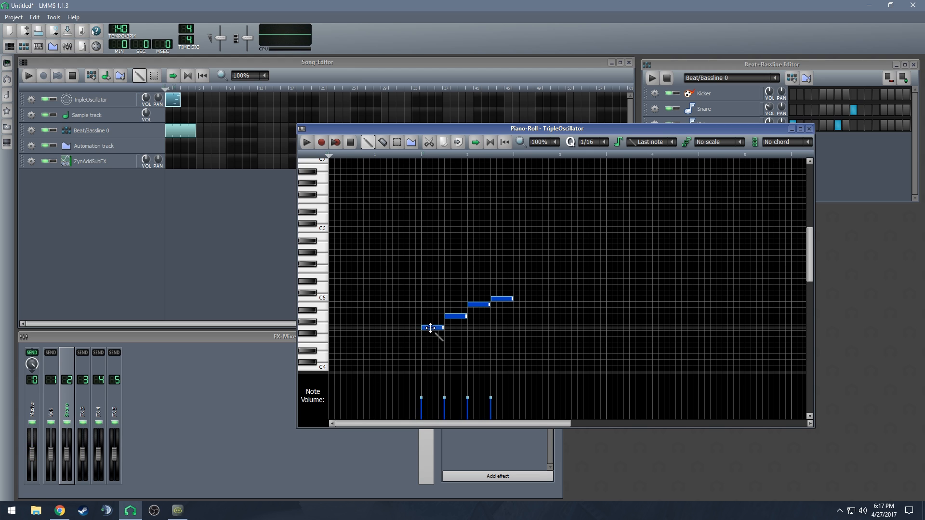
{"action": "key", "text": "ctrl+v"}
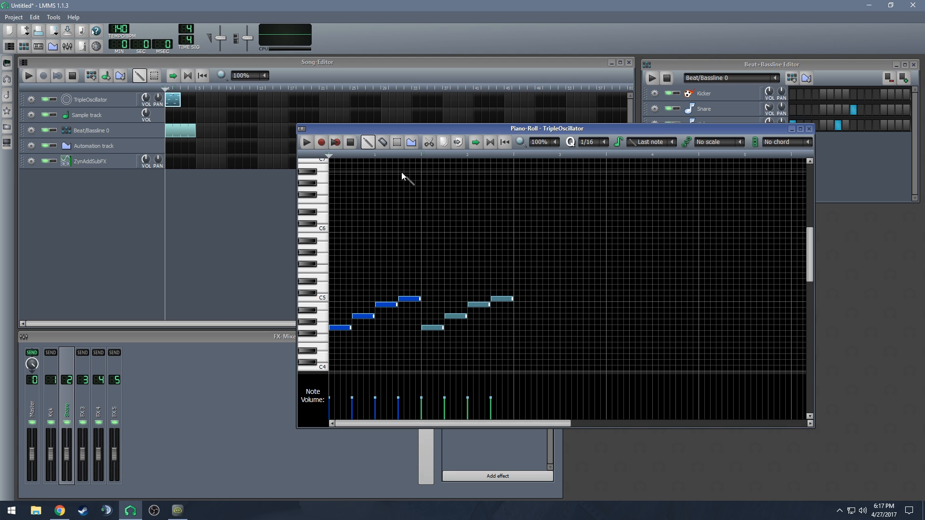
Paste another copy of the four notes at bar 4 and delete its notes one by one.
{"action": "left_click", "coordinate": [606, 155]}
{"action": "key", "text": "ctrl+v"}
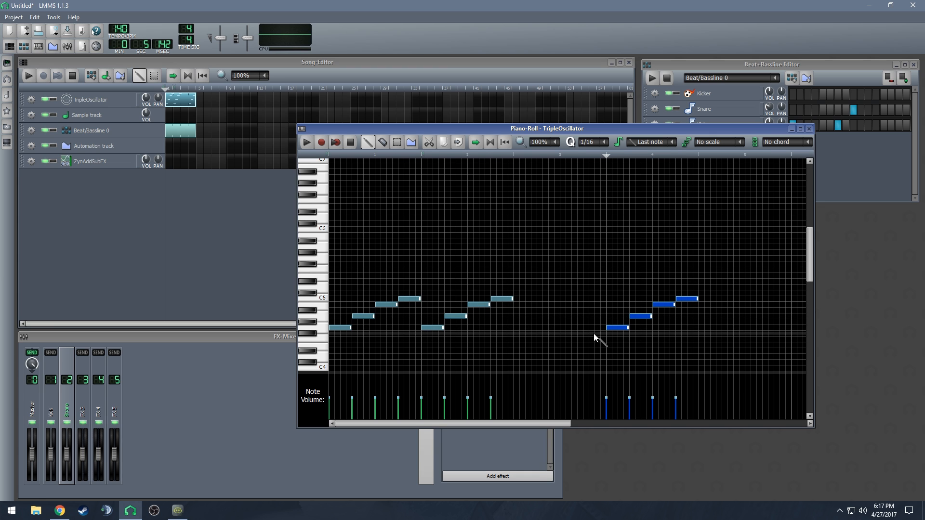
{"action": "right_click", "coordinate": [616, 328]}
{"action": "right_click", "coordinate": [640, 316]}
{"action": "right_click", "coordinate": [663, 304]}
{"action": "right_click", "coordinate": [686, 298]}
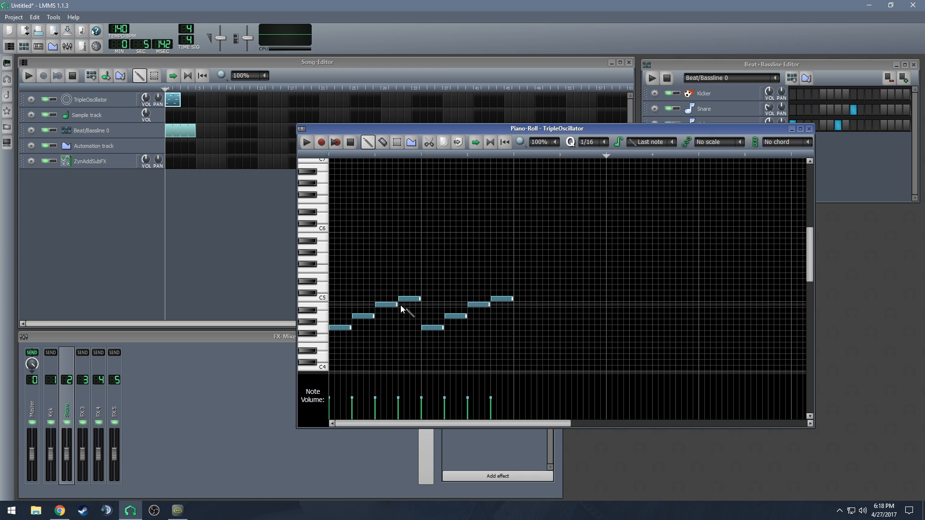
Set the Piano-Roll position to bar 2, place a trial note above the bar 1 notes, and delete it.
{"action": "left_click", "coordinate": [420, 154]}
{"action": "left_click", "coordinate": [349, 241]}
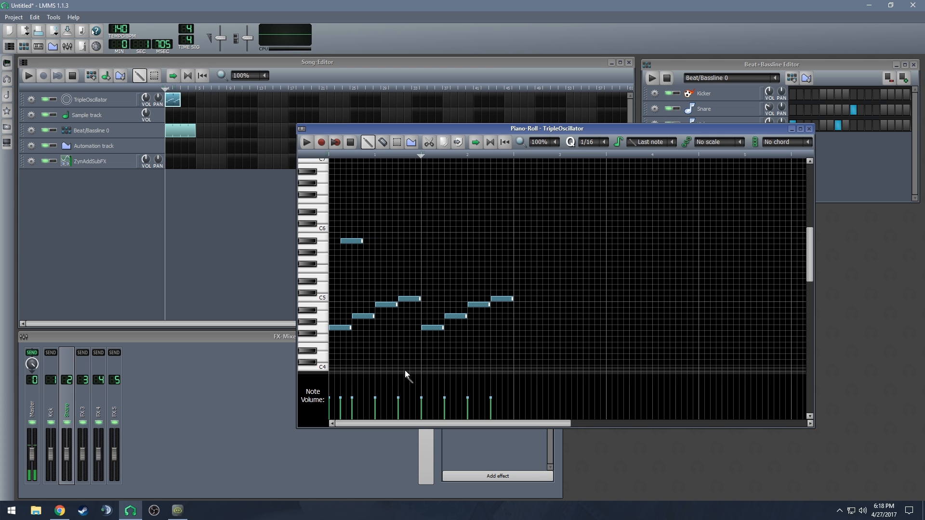
{"action": "right_click", "coordinate": [354, 243]}
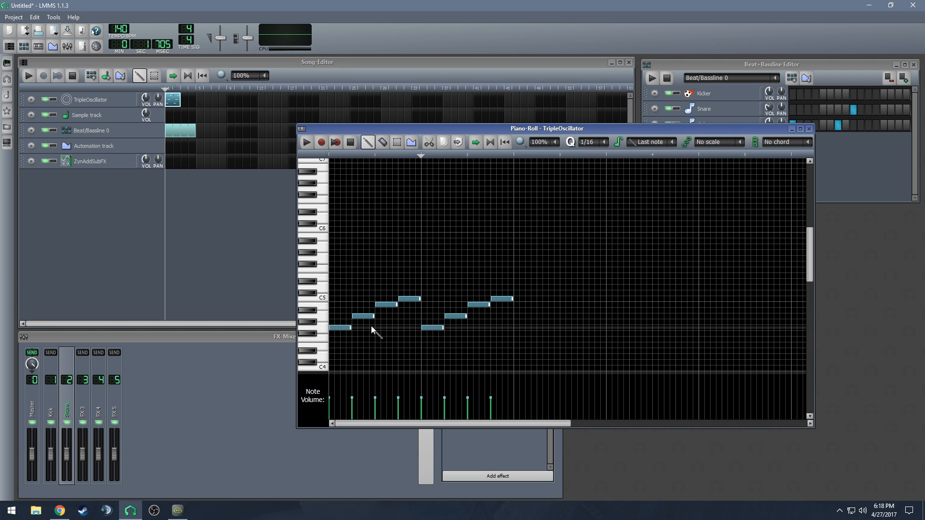
Delete the last two notes of bar 1 and place them again at the same B4 and C5 positions.
{"action": "right_click", "coordinate": [410, 299]}
{"action": "right_click", "coordinate": [385, 304]}
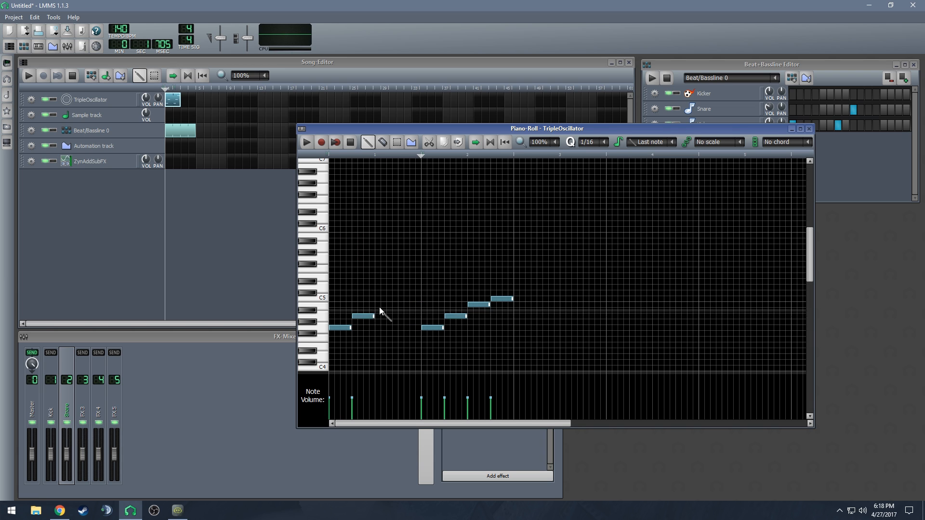
{"action": "left_click", "coordinate": [377, 305]}
{"action": "left_click", "coordinate": [400, 299]}
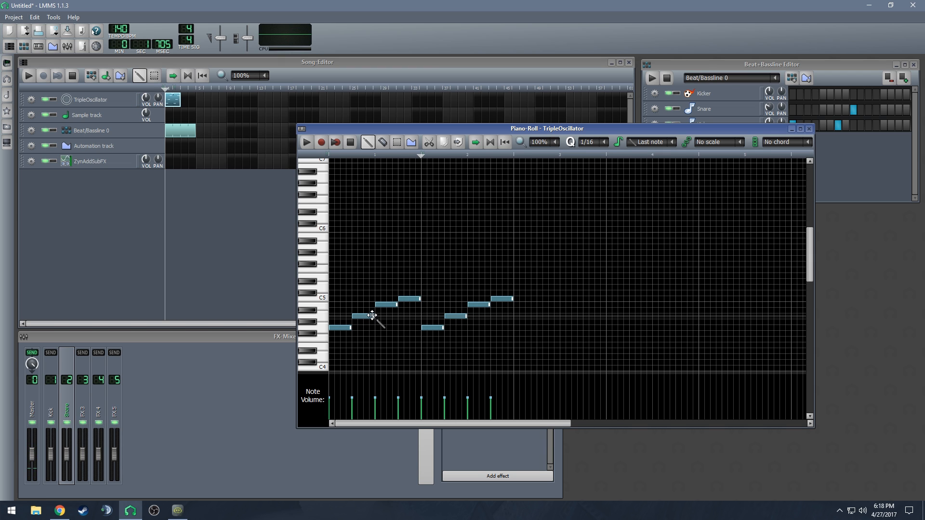
Halve the second bar 1 note so it starts later, halve the fourth by trimming its end, and play the pattern.
{"action": "left_click_drag", "start_coordinate": [374, 316], "coordinate": [368, 316]}
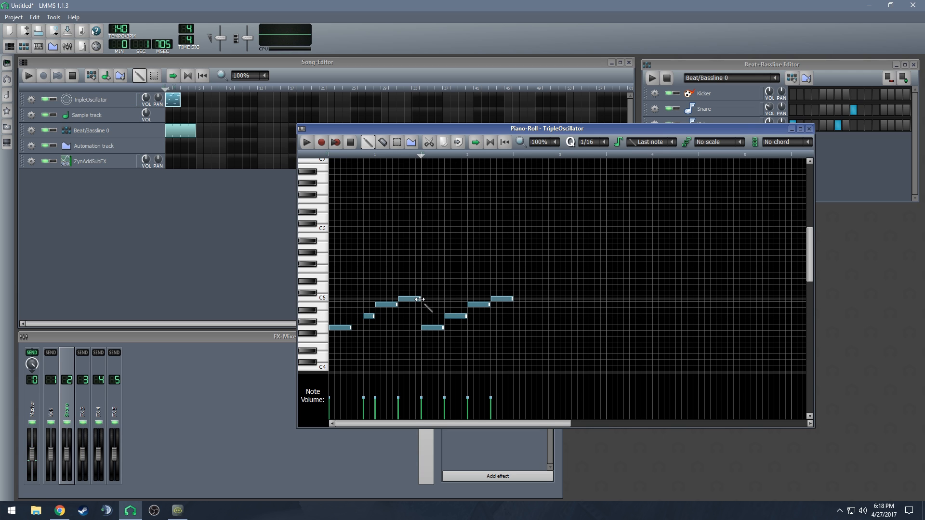
{"action": "left_click_drag", "start_coordinate": [420, 300], "coordinate": [409, 300]}
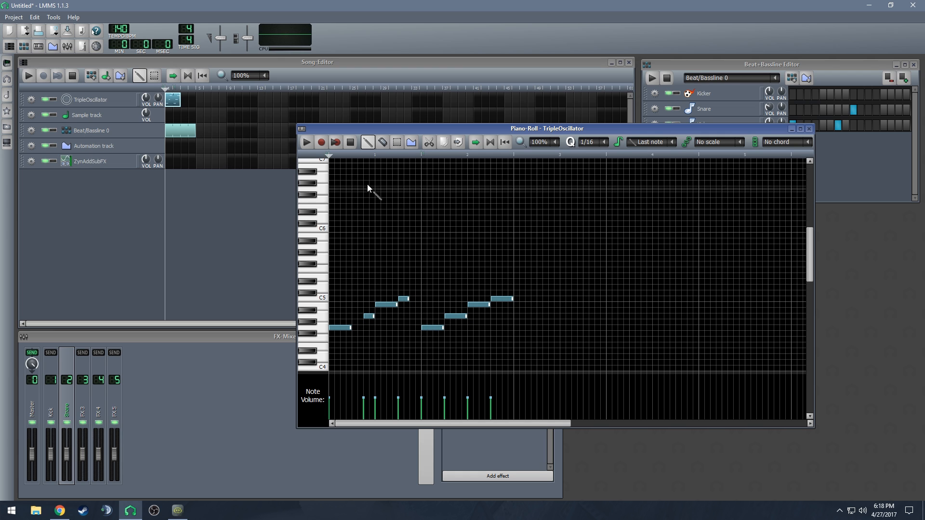
{"action": "key", "text": "space"}
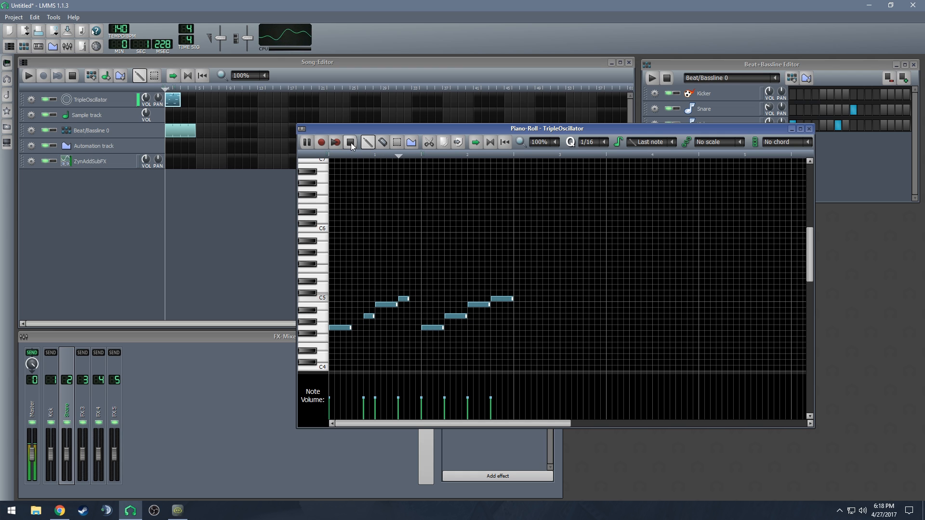
{"action": "left_click", "coordinate": [350, 142]}
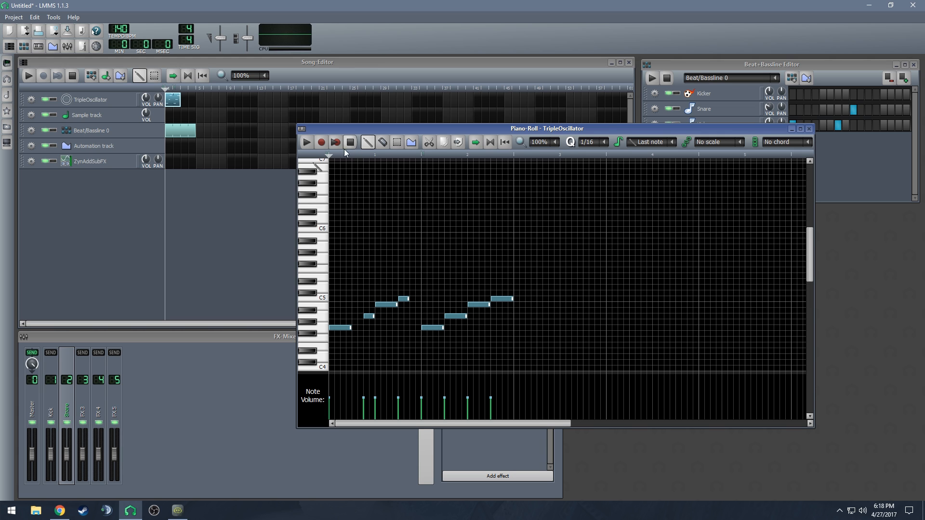
Close the Piano-Roll and play the song briefly to hear the melody with the beat.
{"action": "left_click", "coordinate": [810, 128]}
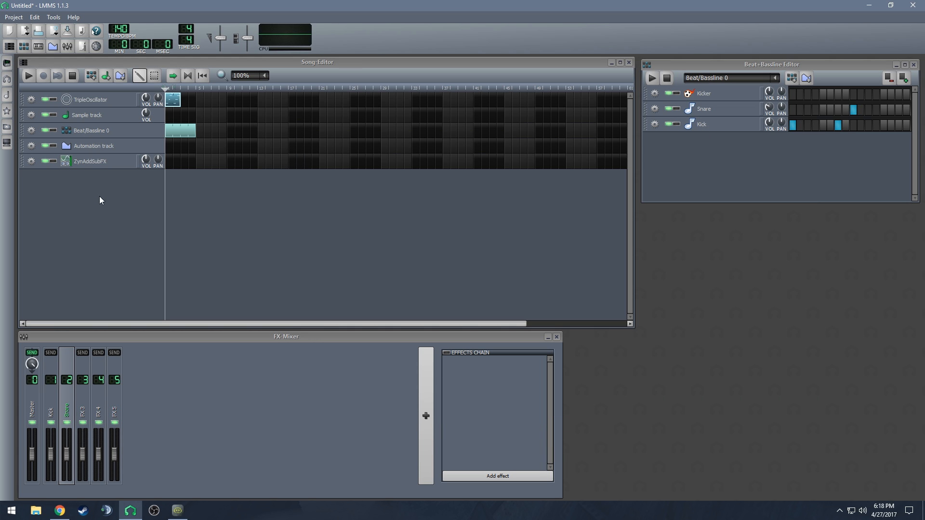
{"action": "left_click", "coordinate": [31, 75]}
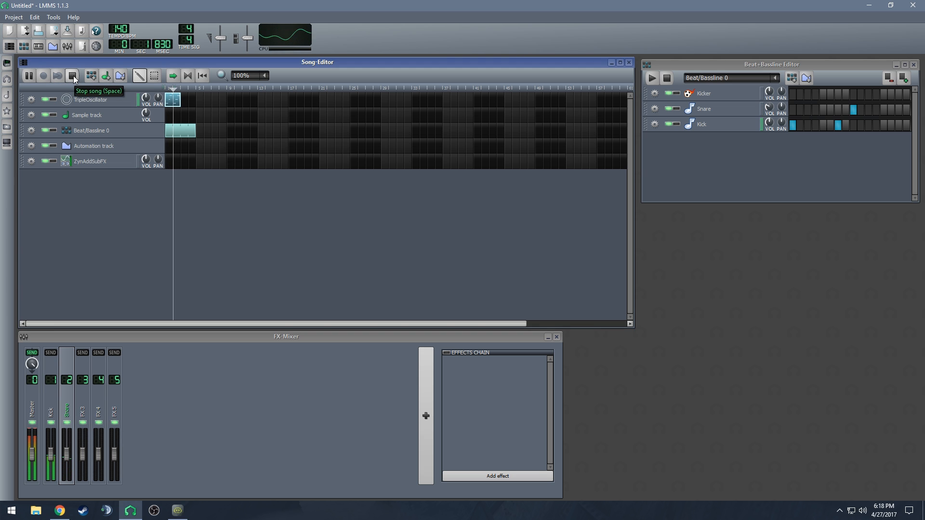
{"action": "left_click", "coordinate": [73, 75]}
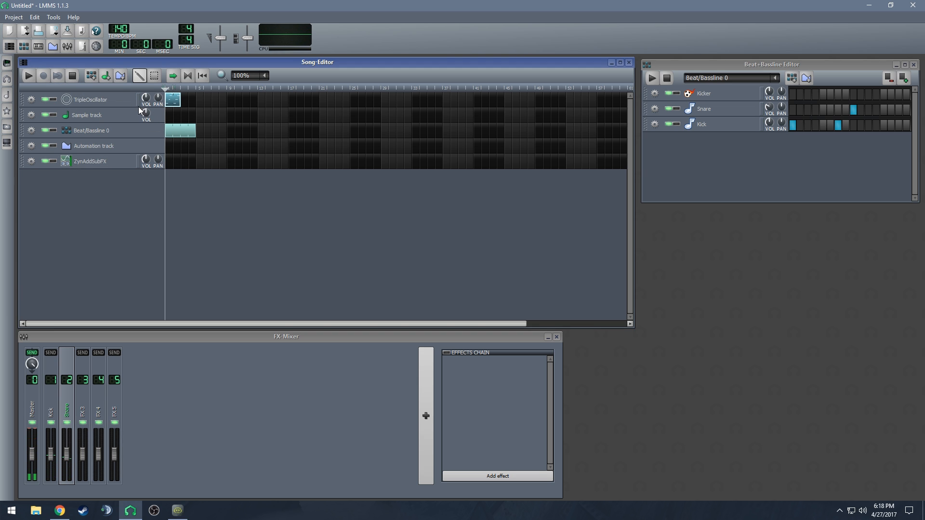
Rename the TripleOscillator track to SongStuff and assign it to FX channel 3.
{"action": "double_click", "coordinate": [104, 101]}
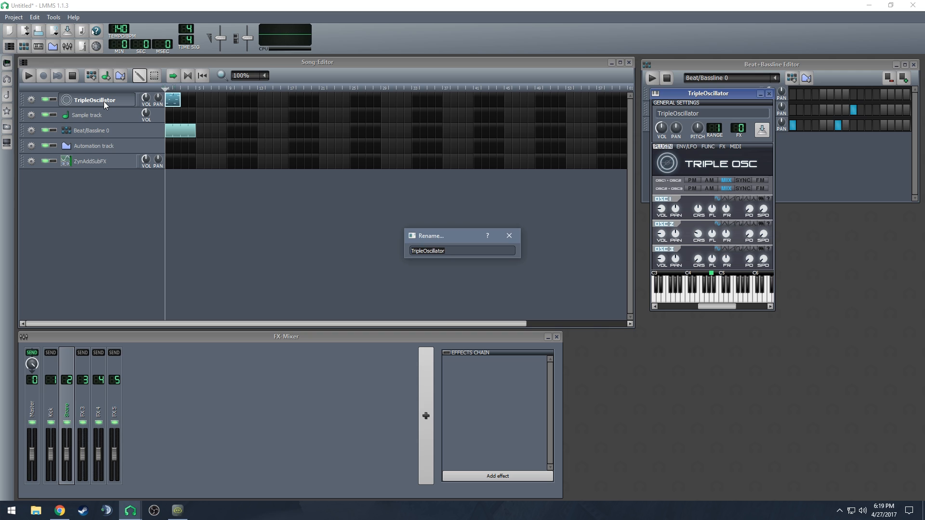
{"action": "type", "text": "SongStuff"}
{"action": "key", "text": "Return"}
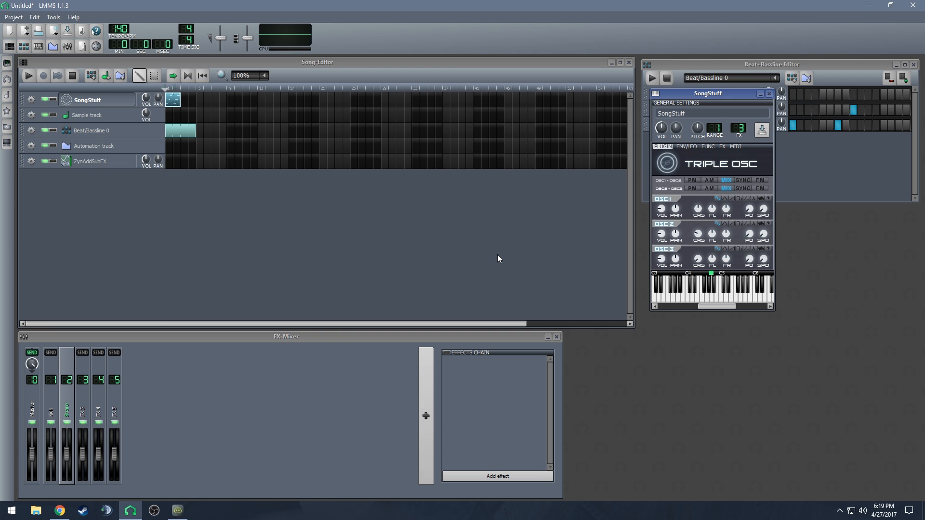
Lower the FX 3 channel's fader slightly while the song plays, then stop playback.
{"action": "left_click", "coordinate": [32, 78]}
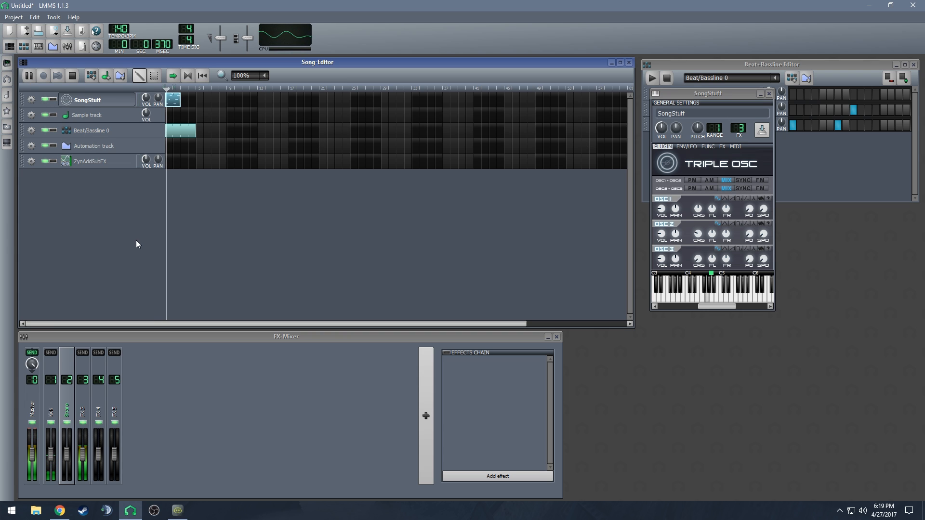
{"action": "mouse_move", "coordinate": [83, 453]}
{"action": "left_mouse_down"}
{"action": "mouse_move", "coordinate": [85, 489]}
{"action": "mouse_move", "coordinate": [86, 462]}
{"action": "left_mouse_up"}
{"action": "left_click", "coordinate": [73, 75]}
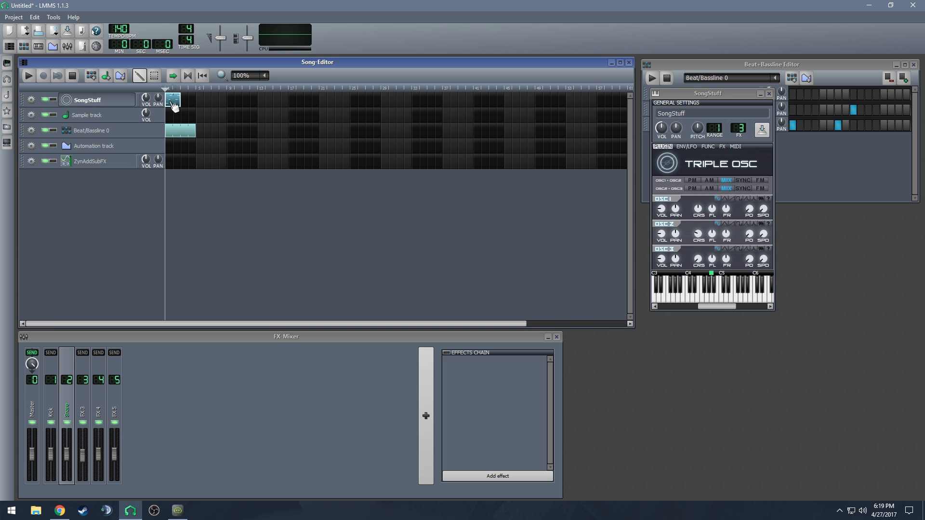
Copy the SongStuff pattern, paste it into a new pattern at bar 3, and play the song to check it.
{"action": "right_click", "coordinate": [175, 103]}
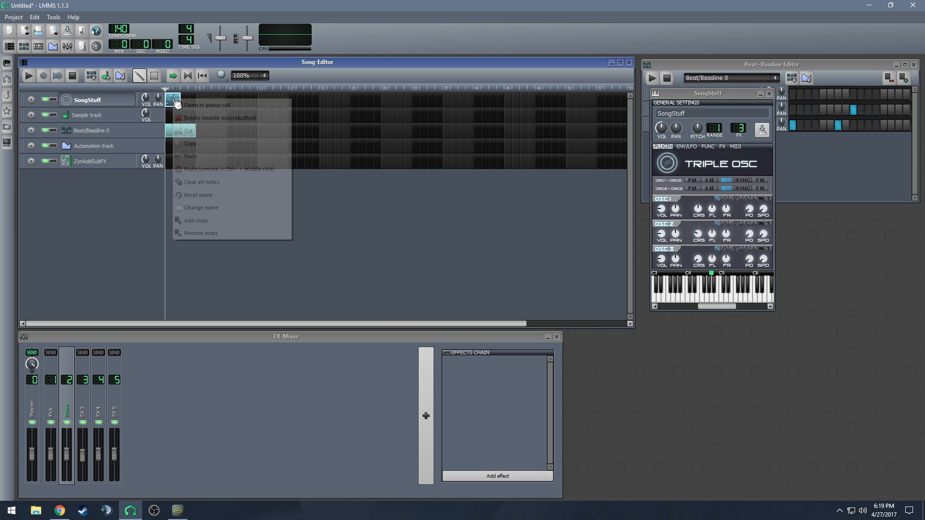
{"action": "left_click", "coordinate": [195, 143]}
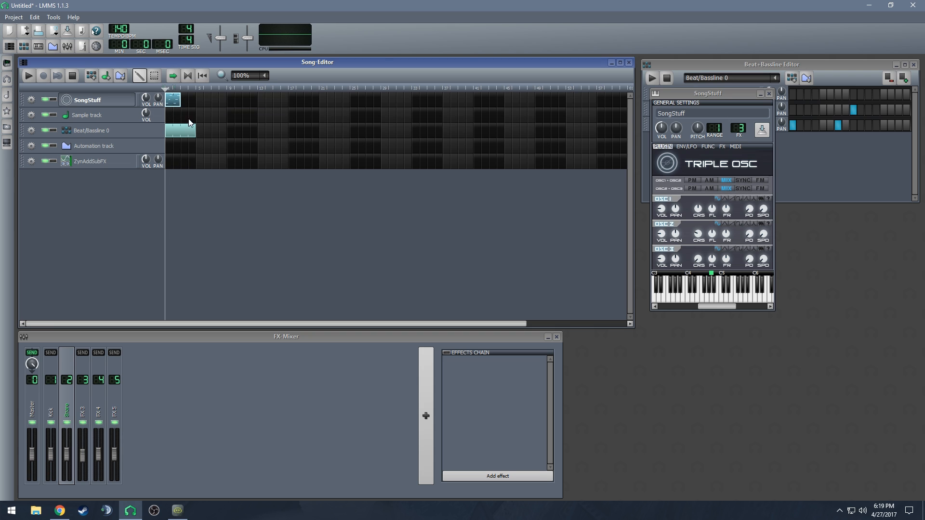
{"action": "right_click", "coordinate": [184, 103]}
{"action": "left_click", "coordinate": [215, 148]}
{"action": "mouse_move", "coordinate": [188, 103]}
{"action": "left_mouse_down"}
{"action": "mouse_move", "coordinate": [371, 108]}
{"action": "mouse_move", "coordinate": [236, 108]}
{"action": "mouse_move", "coordinate": [277, 99]}
{"action": "mouse_move", "coordinate": [198, 103]}
{"action": "mouse_move", "coordinate": [299, 103]}
{"action": "mouse_move", "coordinate": [185, 107]}
{"action": "left_mouse_up"}
{"action": "left_click", "coordinate": [28, 77]}
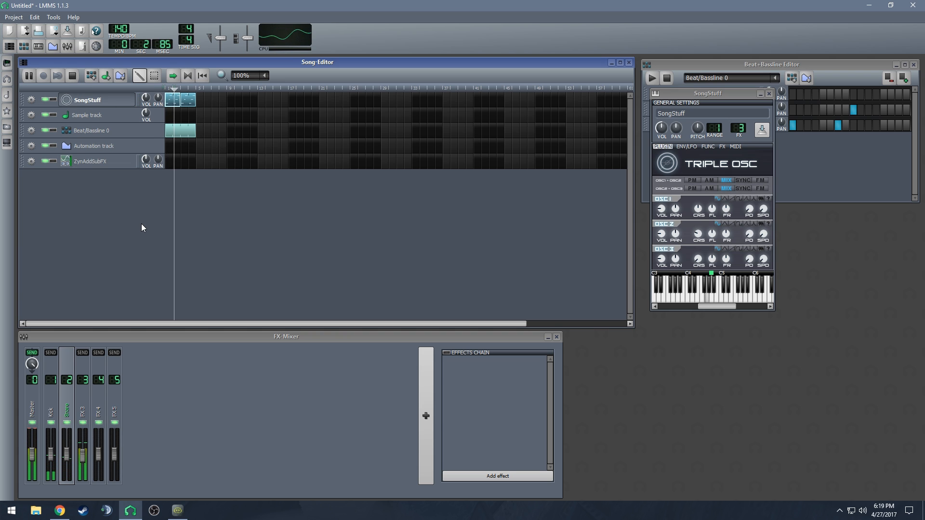
{"action": "left_click", "coordinate": [72, 76]}
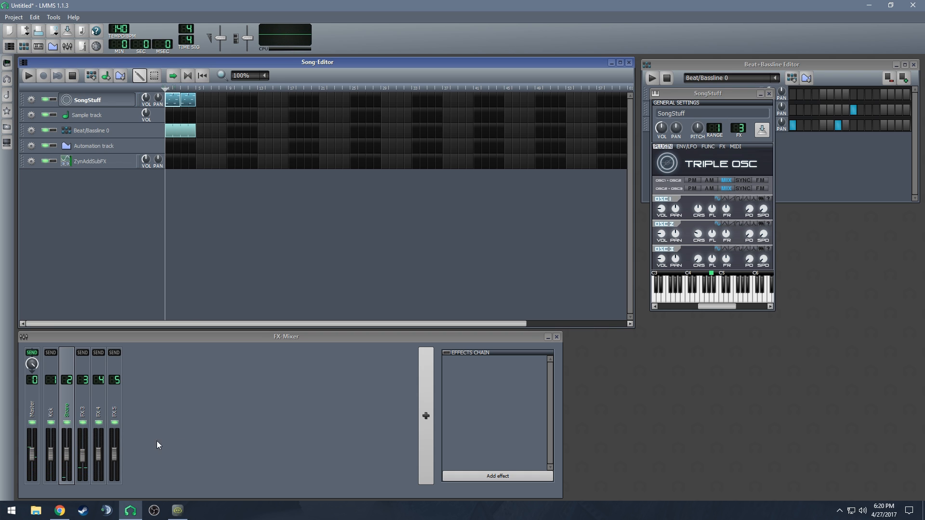
Lower the FX 3 channel's fader slightly and rename the channel to SongStuff.
{"action": "left_click_drag", "start_coordinate": [83, 456], "coordinate": [83, 461]}
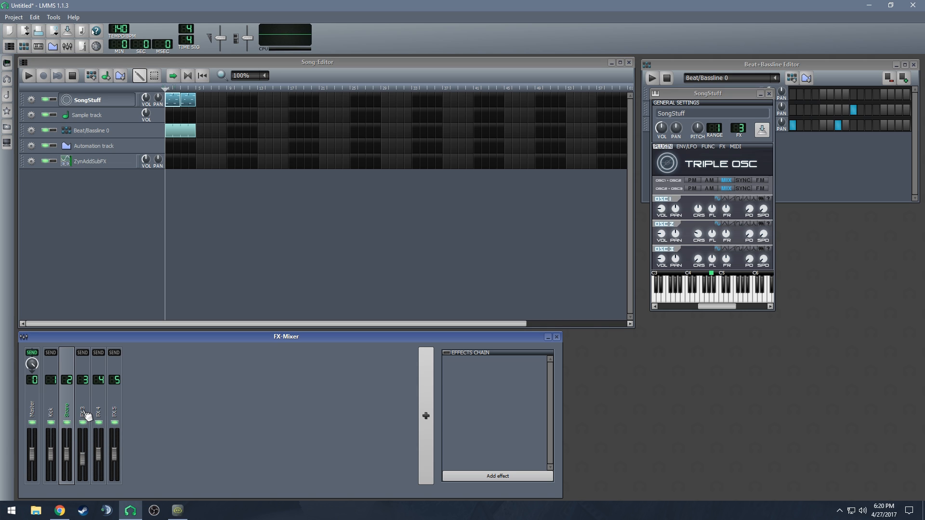
{"action": "double_click", "coordinate": [83, 410]}
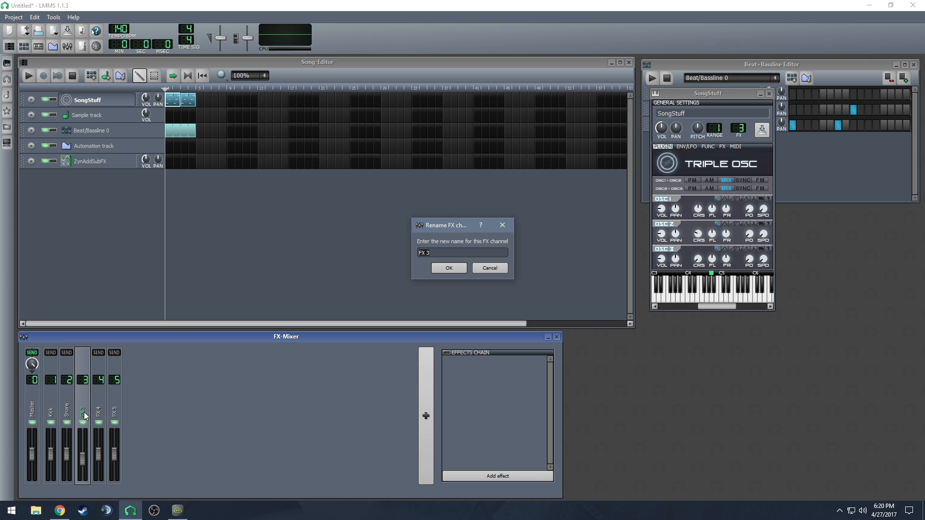
{"action": "type", "text": "SongStuff"}
{"action": "key", "text": "Return"}
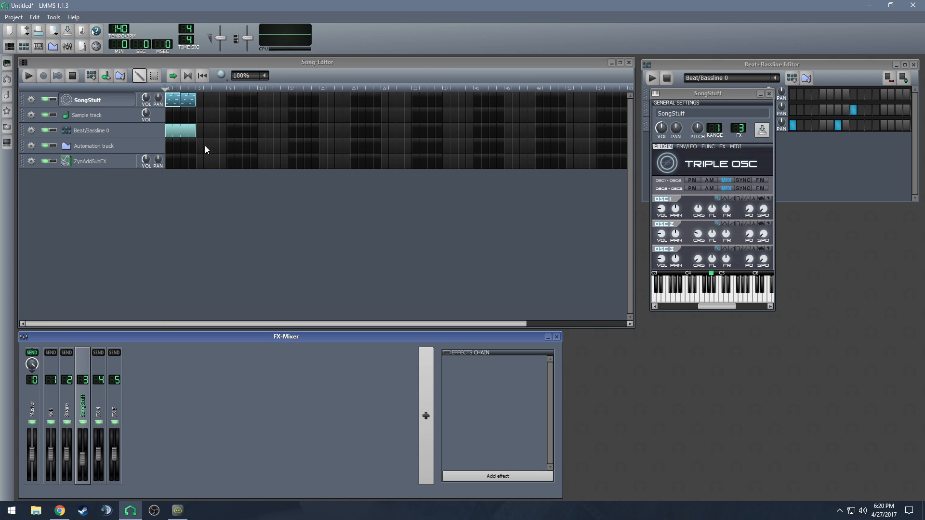
Enable loop points in the Song Editor with the loop ending at bar 5, and play from bar 3 to check the loop.
{"action": "right_click", "coordinate": [195, 88]}
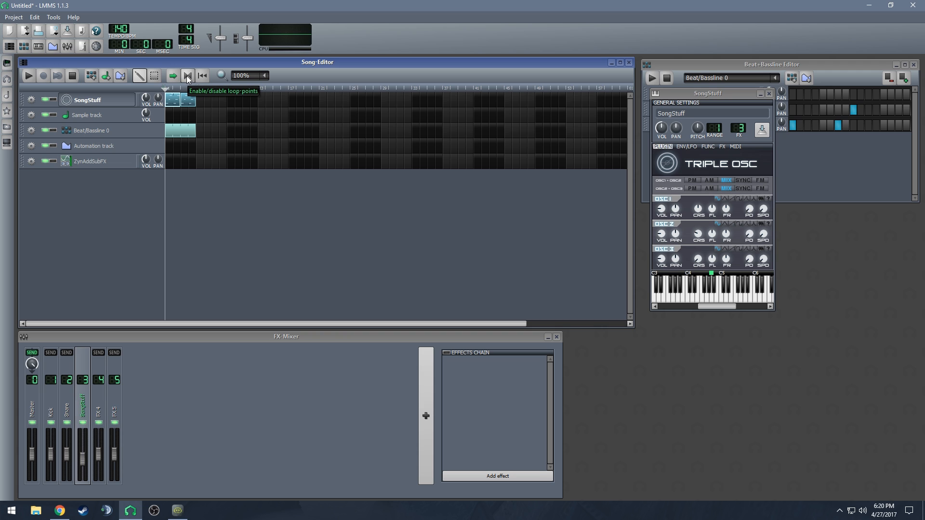
{"action": "left_click", "coordinate": [186, 76]}
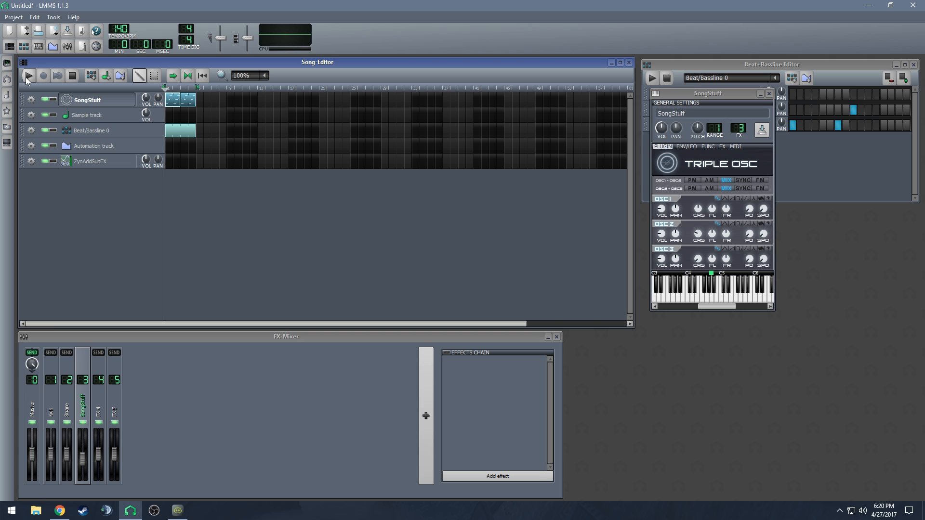
{"action": "left_click", "coordinate": [181, 89]}
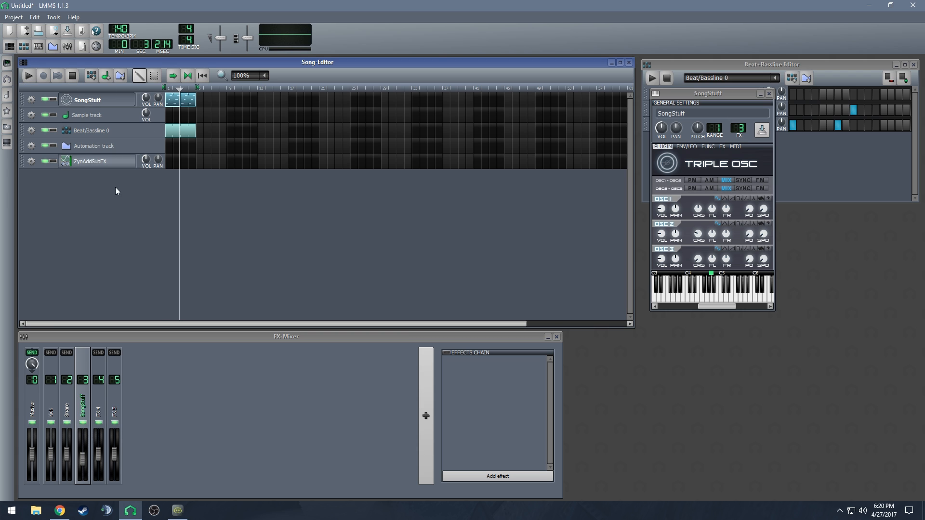
{"action": "left_click", "coordinate": [28, 76]}
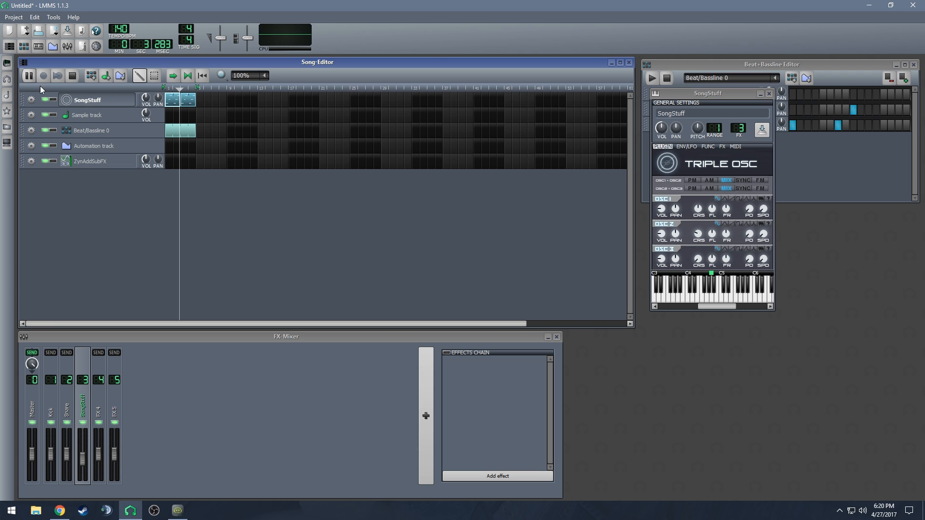
{"action": "left_click", "coordinate": [72, 77]}
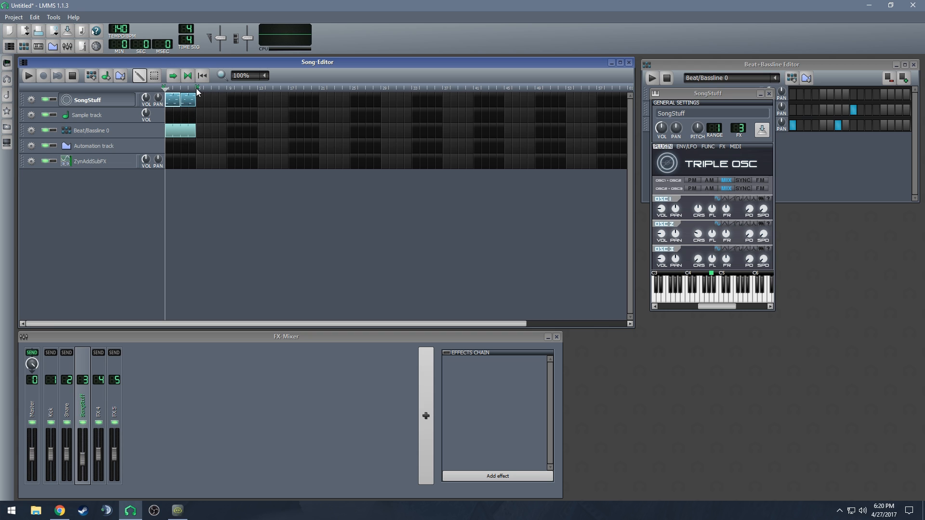
Try moving the loop's begin and end points further along the timeline, and return them to bars 1 and 5.
{"action": "left_click_drag", "start_coordinate": [196, 88], "coordinate": [189, 88]}
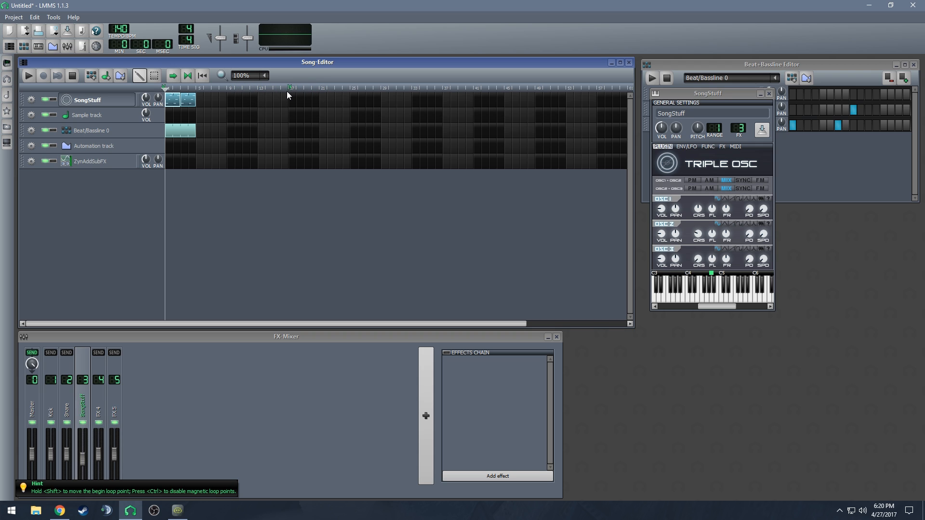
{"action": "mouse_move", "coordinate": [232, 88]}
{"action": "left_mouse_down"}
{"action": "mouse_move", "coordinate": [207, 88]}
{"action": "mouse_move", "coordinate": [262, 88]}
{"action": "mouse_move", "coordinate": [196, 88]}
{"action": "mouse_move", "coordinate": [275, 88]}
{"action": "mouse_move", "coordinate": [165, 88]}
{"action": "mouse_move", "coordinate": [430, 87]}
{"action": "mouse_move", "coordinate": [75, 87]}
{"action": "left_mouse_up"}
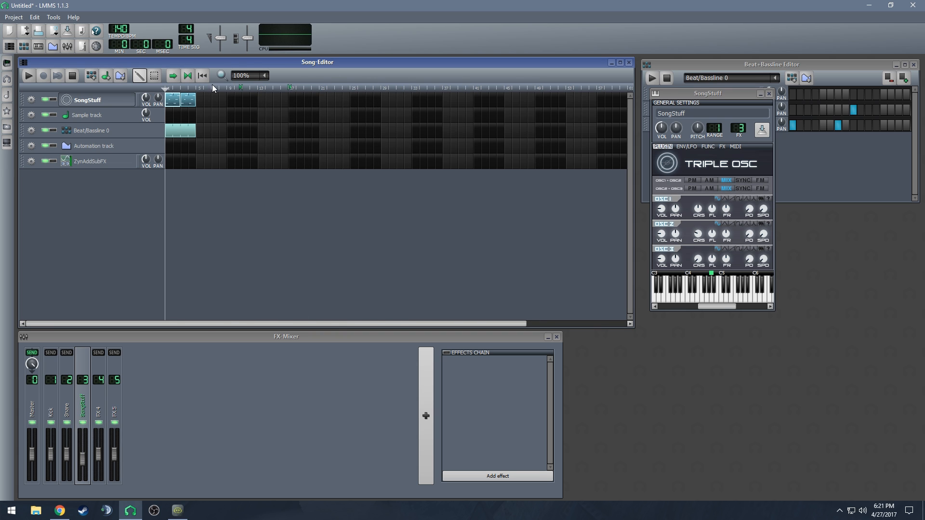
{"action": "middle_click", "coordinate": [166, 88]}
Move the Automation track directly below the SongStuff track and close the SongStuff instrument window.
{"action": "left_click_drag", "start_coordinate": [146, 147], "coordinate": [143, 121]}
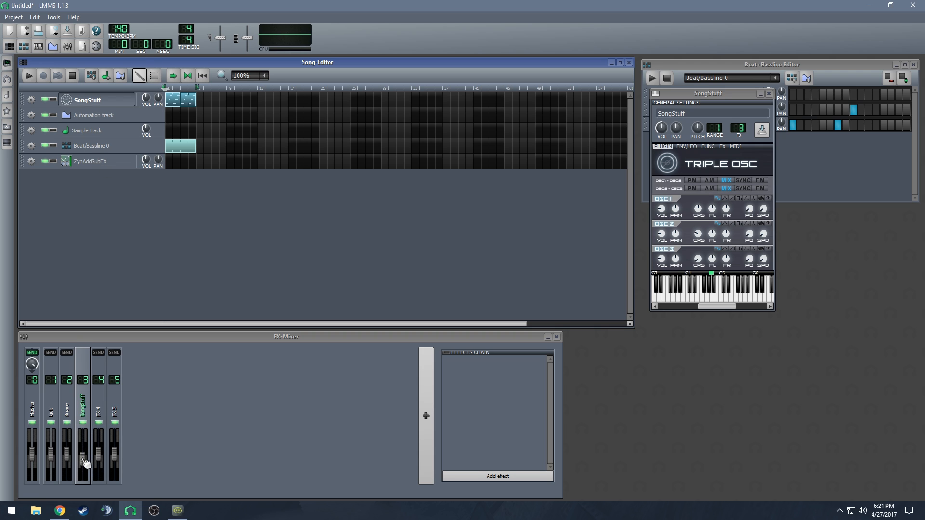
{"action": "left_click_drag", "start_coordinate": [712, 94], "coordinate": [496, 151]}
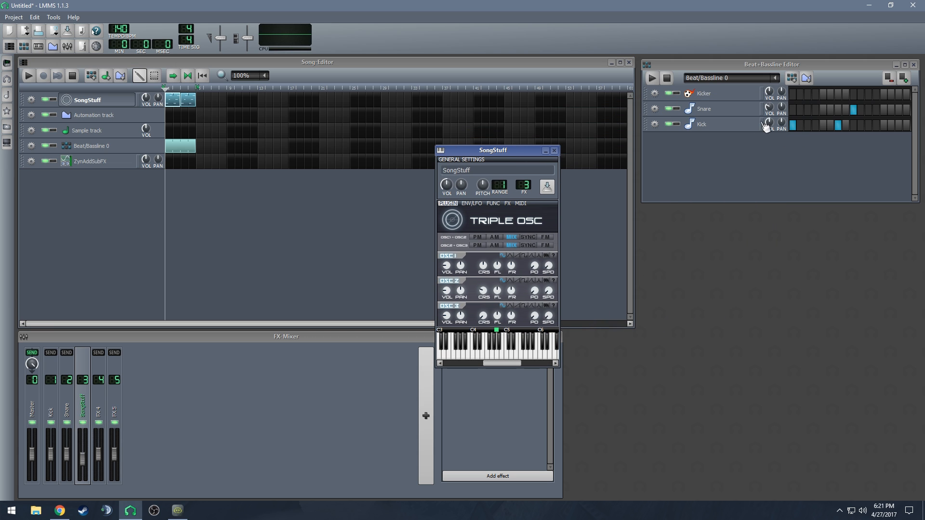
{"action": "left_click", "coordinate": [554, 152]}
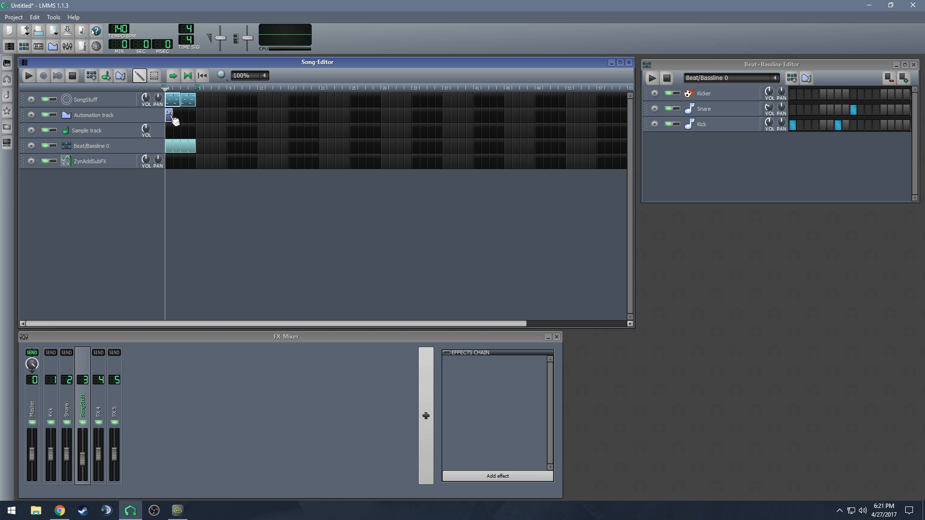
Add a two-bar automation pattern at the start of the Automation track and open it in an enlarged Automation Editor.
{"action": "left_click_drag", "start_coordinate": [171, 114], "coordinate": [181, 116]}
{"action": "double_click", "coordinate": [178, 118]}
{"action": "left_click_drag", "start_coordinate": [241, 61], "coordinate": [456, 126]}
{"action": "left_click_drag", "start_coordinate": [632, 344], "coordinate": [837, 485]}
{"action": "left_click_drag", "start_coordinate": [534, 123], "coordinate": [569, 92]}
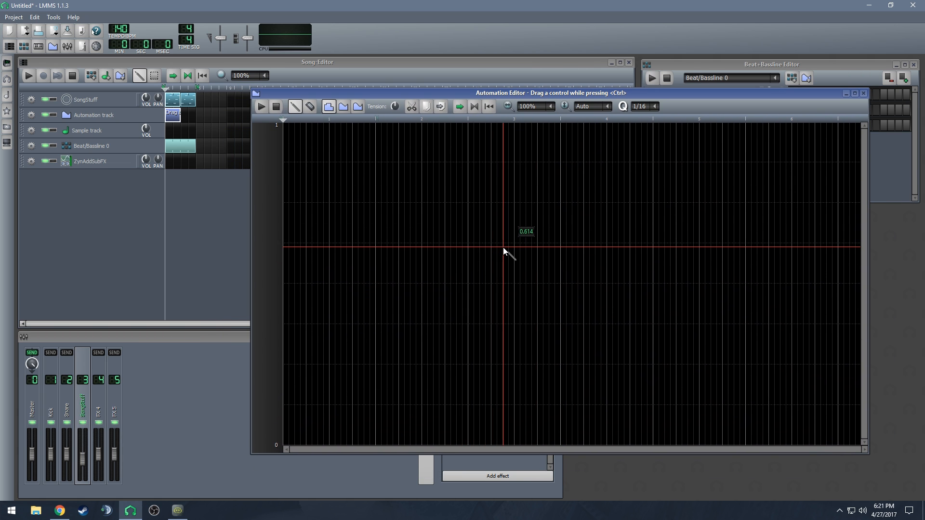
Link the SongStuff track's volume to the automation pattern and return to the Automation Editor.
{"action": "left_click", "coordinate": [523, 62]}
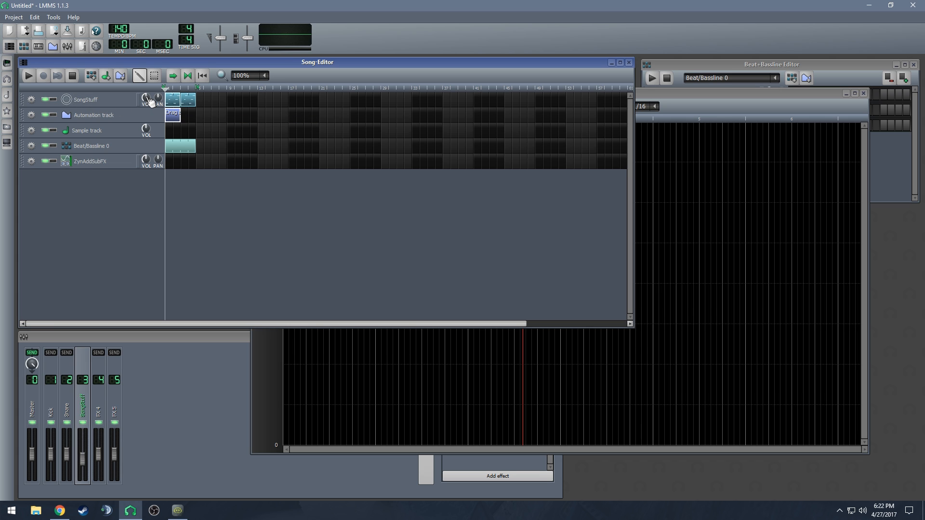
{"action": "left_click_drag", "start_coordinate": [149, 100], "coordinate": [172, 115]}
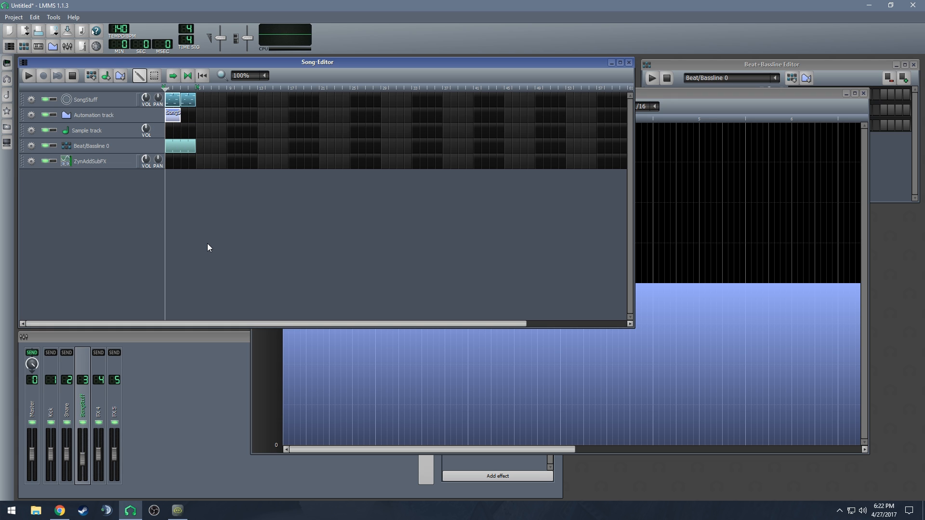
{"action": "left_click", "coordinate": [723, 92]}
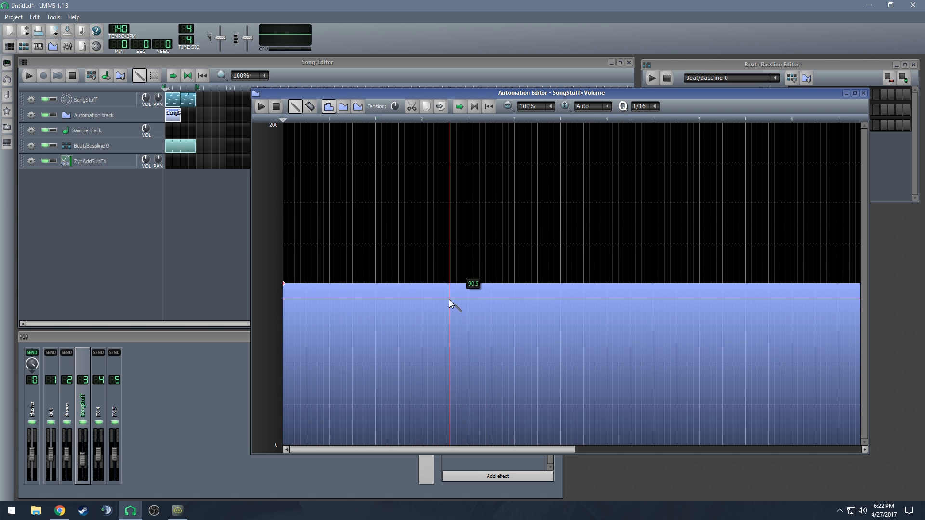
Ramp the SongStuff volume from near 0 at the start to 100 two bars in, compare linear progression, and keep the smooth curve.
{"action": "left_click", "coordinate": [468, 284]}
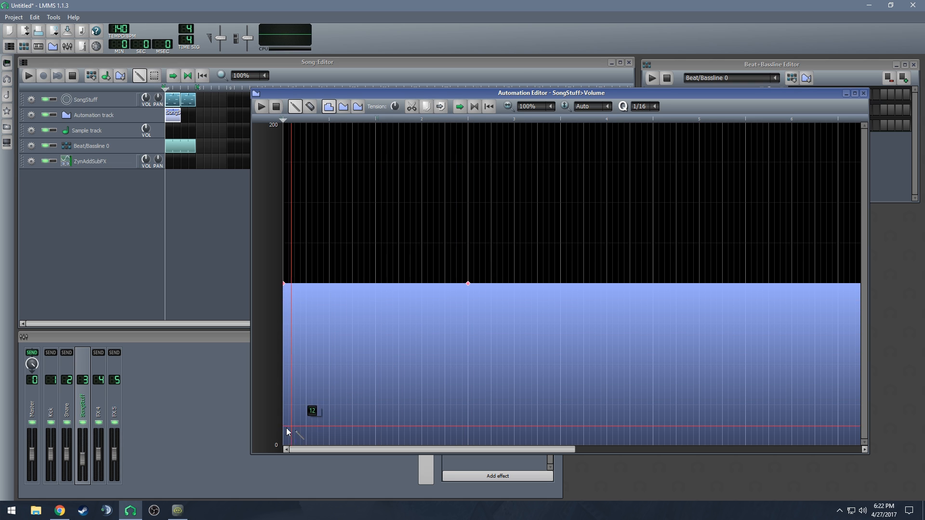
{"action": "left_click", "coordinate": [285, 444]}
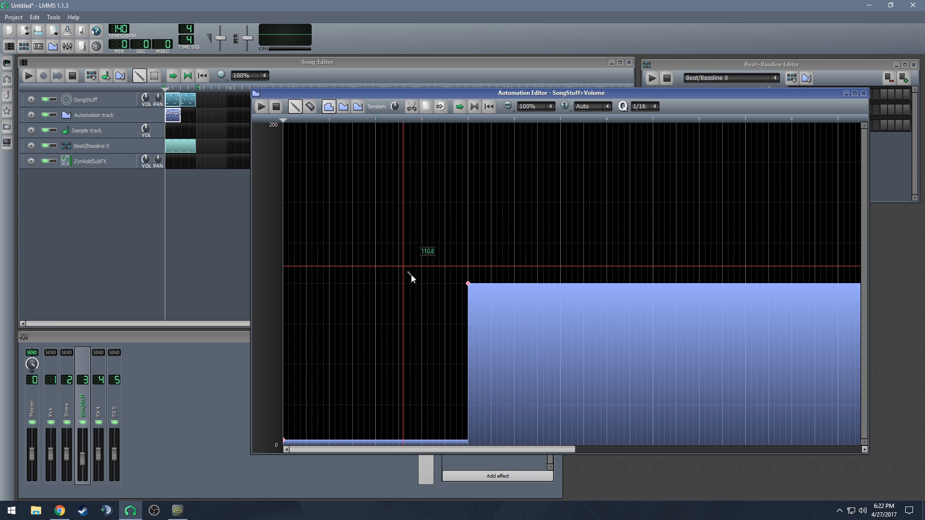
{"action": "left_click", "coordinate": [358, 106]}
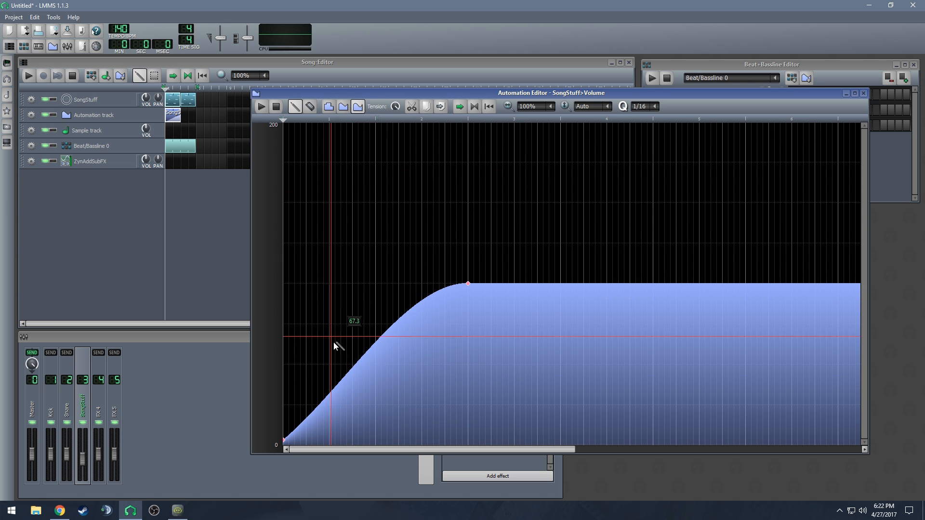
{"action": "left_click", "coordinate": [343, 106]}
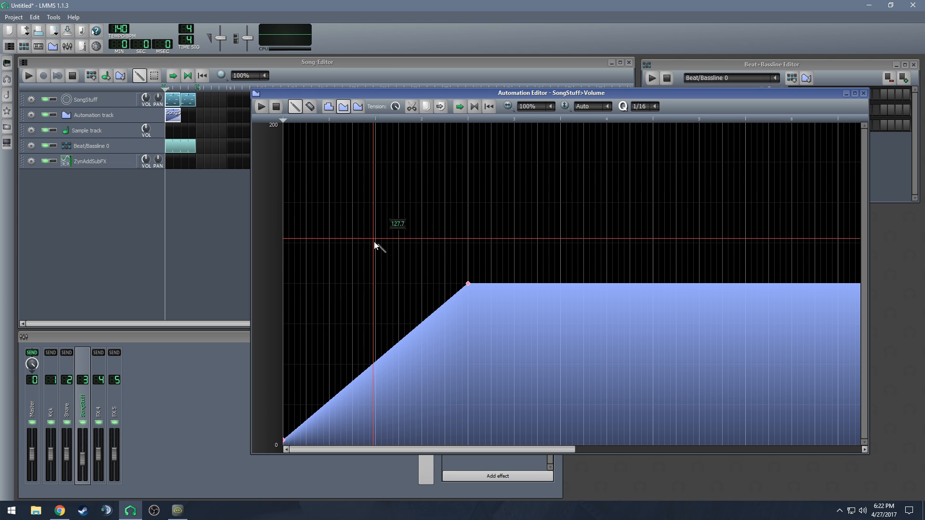
{"action": "left_click", "coordinate": [357, 107]}
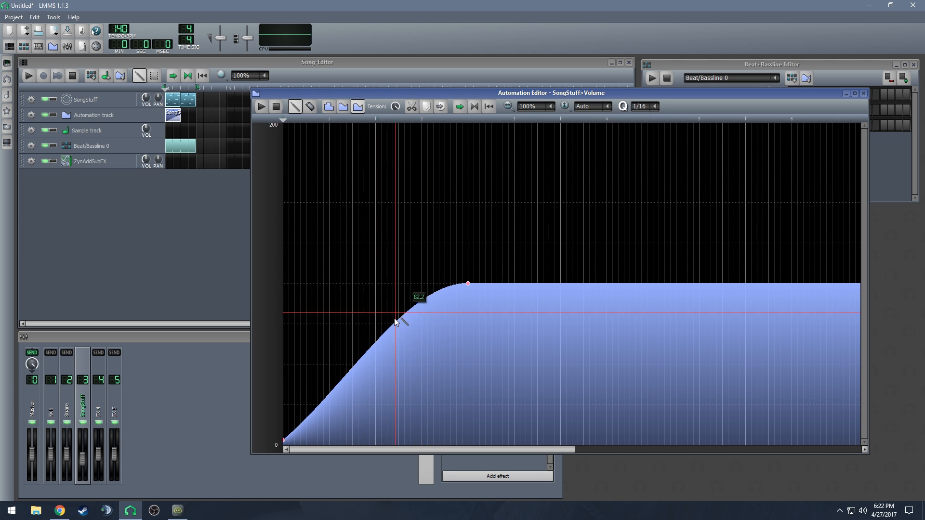
Shape the rising volume curve with three intermediate points and play the song to hear the fade-in.
{"action": "left_click_drag", "start_coordinate": [404, 335], "coordinate": [440, 363]}
{"action": "left_click_drag", "start_coordinate": [375, 408], "coordinate": [347, 397]}
{"action": "left_click", "coordinate": [397, 379]}
{"action": "left_click_drag", "start_coordinate": [438, 363], "coordinate": [439, 337]}
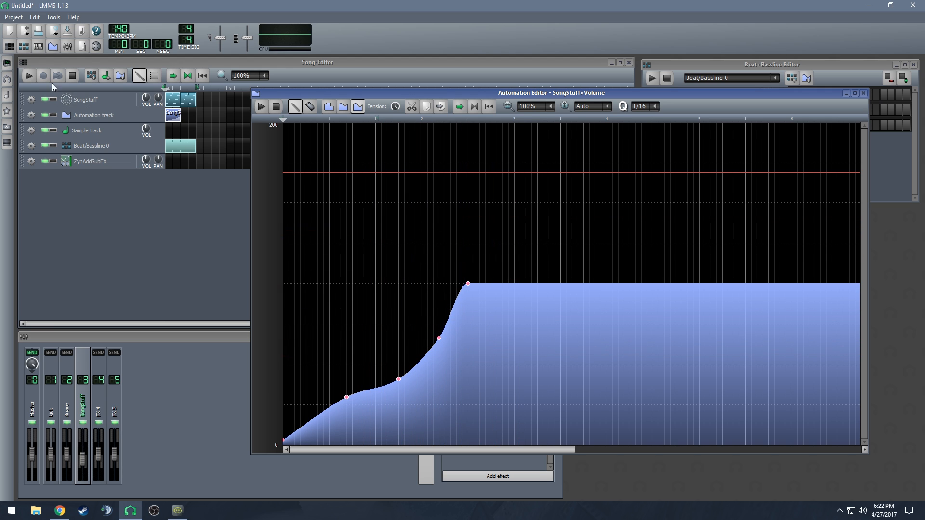
{"action": "left_click", "coordinate": [30, 75]}
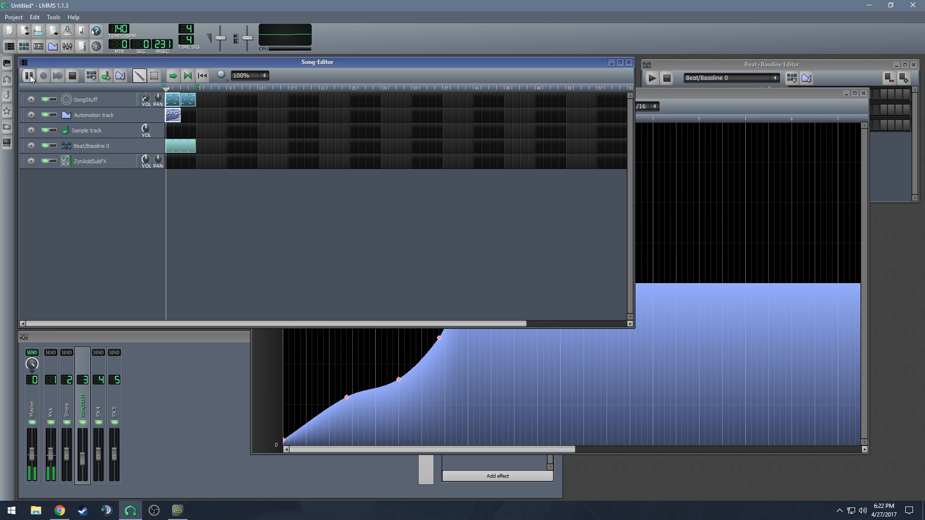
{"action": "left_click", "coordinate": [72, 76]}
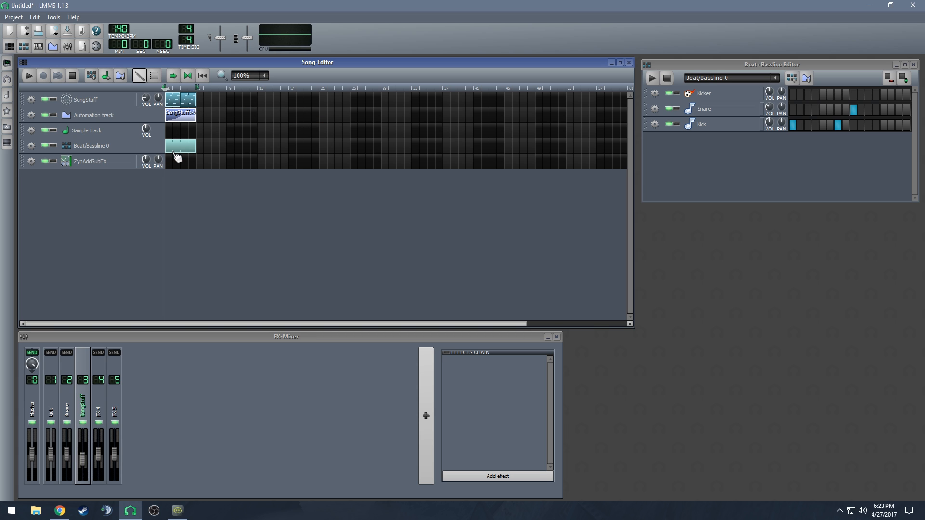
Place a pattern with the SongStuff melody at the start of the ZynAddSubFX track and play the song briefly.
{"action": "left_click", "coordinate": [172, 165]}
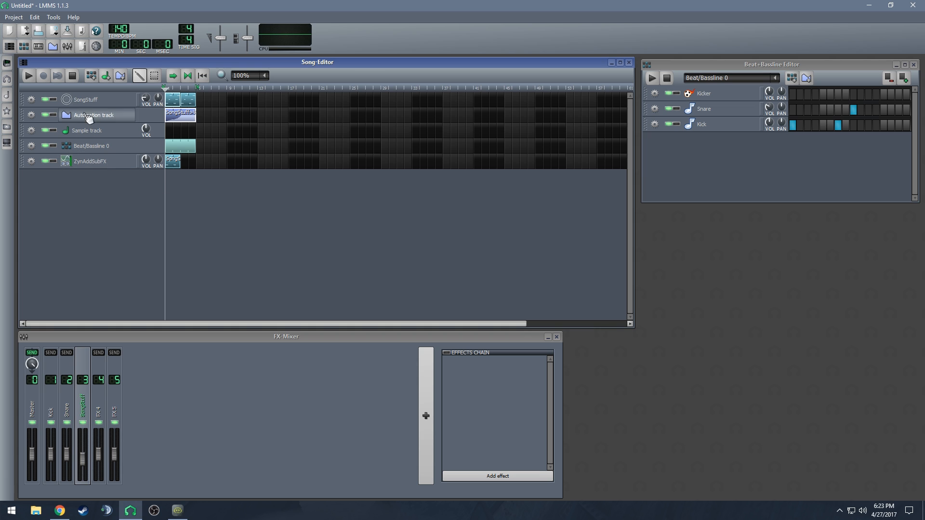
{"action": "left_click", "coordinate": [28, 75]}
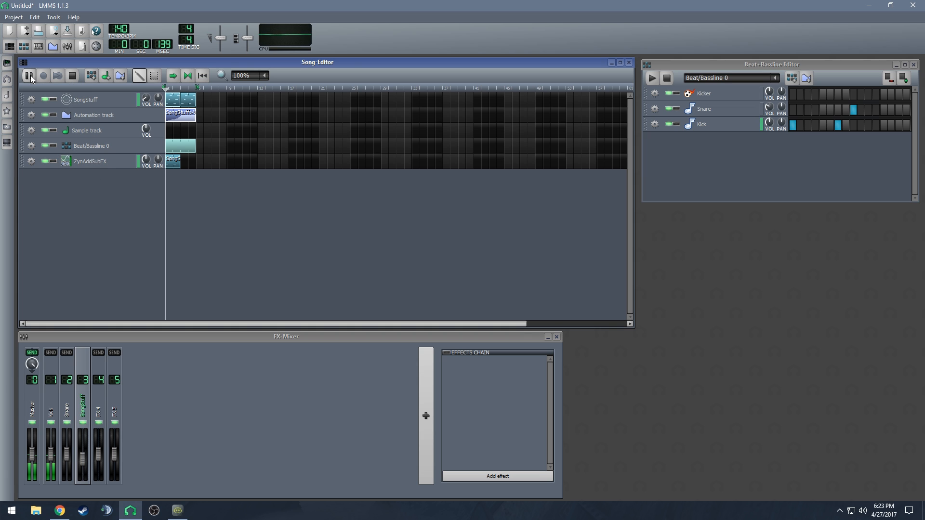
{"action": "left_click", "coordinate": [74, 76]}
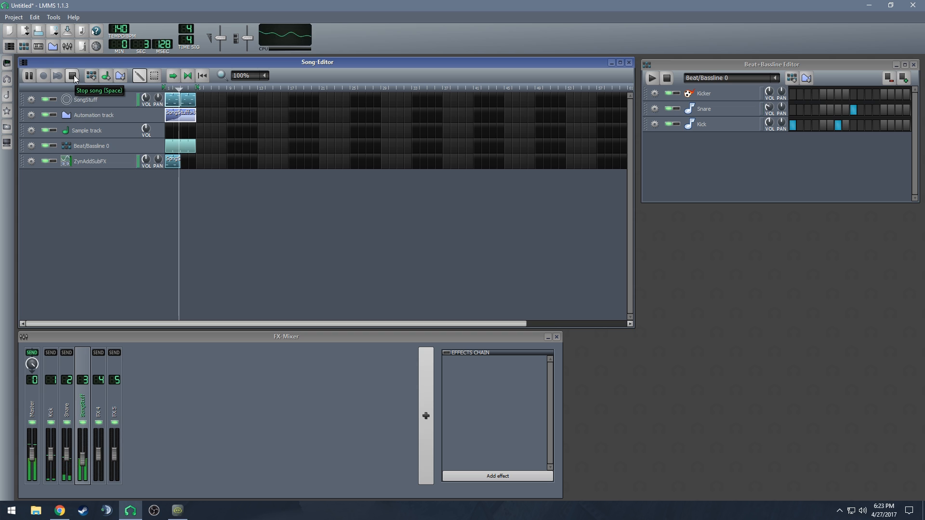
Boost ZynAddSubFX through its track volume and FX channel 5, and replay the song with the Piano-Roll closed.
{"action": "left_click", "coordinate": [113, 161]}
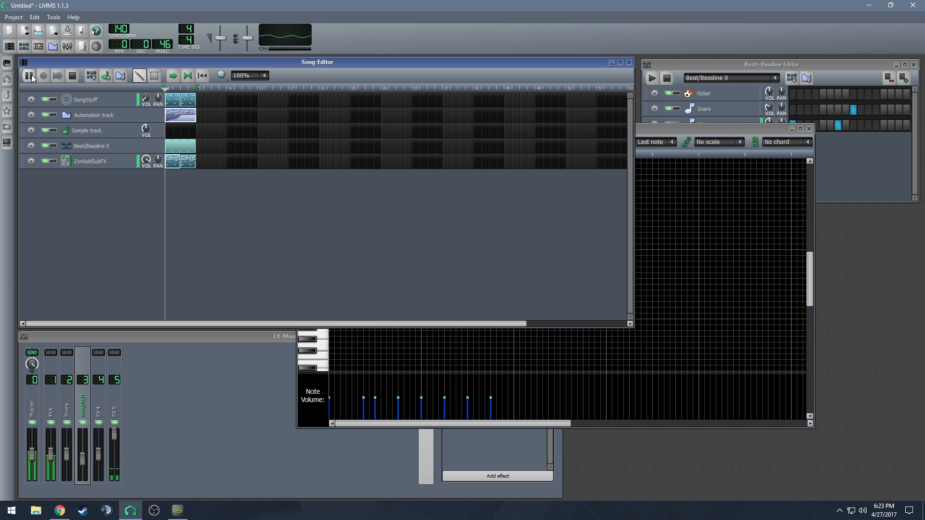
{"action": "key", "text": "space"}
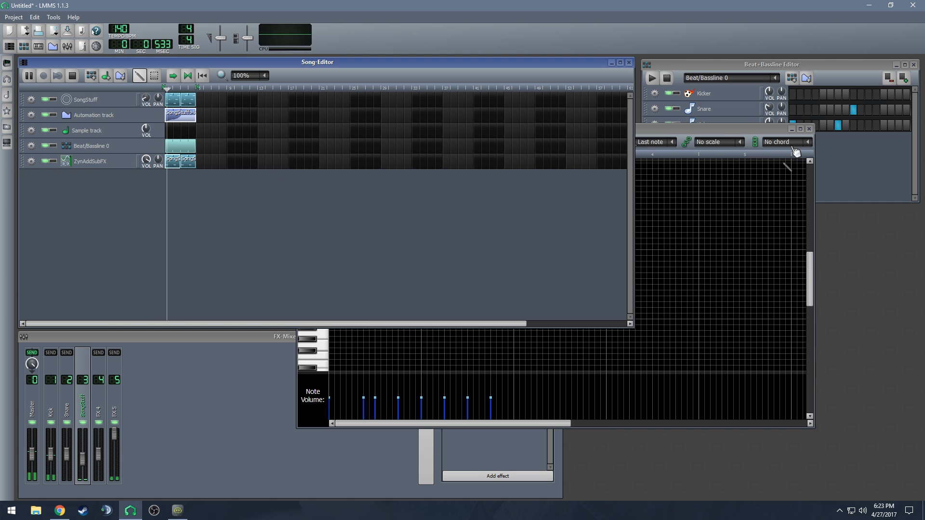
{"action": "left_click", "coordinate": [809, 129]}
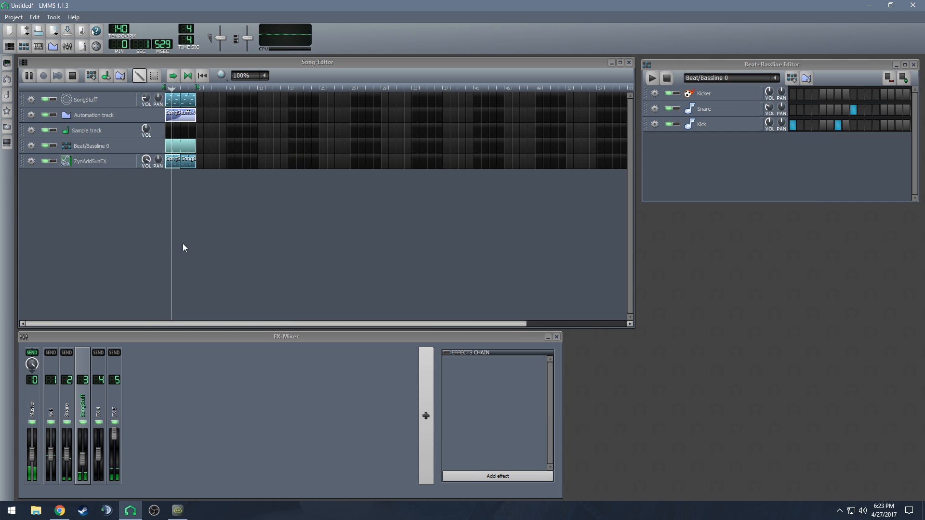
{"action": "left_click", "coordinate": [74, 76]}
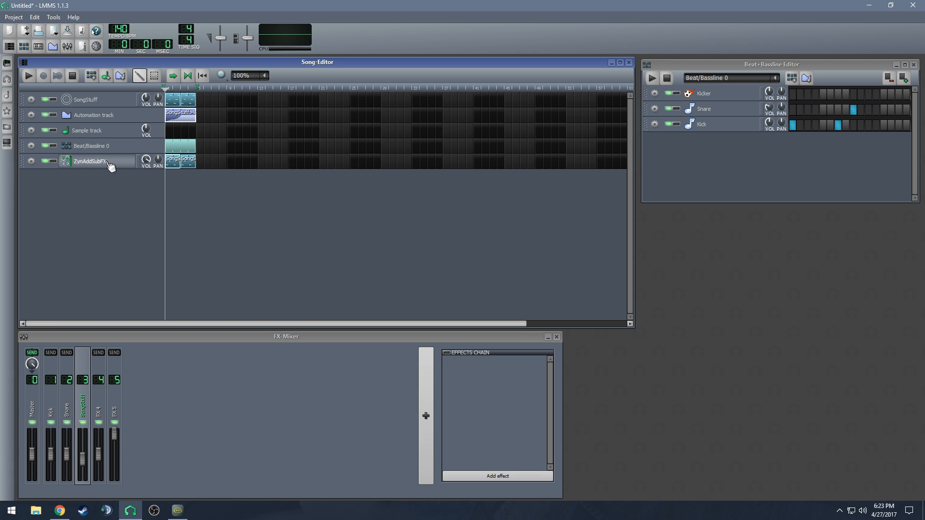
Mute the first ZynAddSubFX pattern and unmute it again.
{"action": "right_click", "coordinate": [172, 163]}
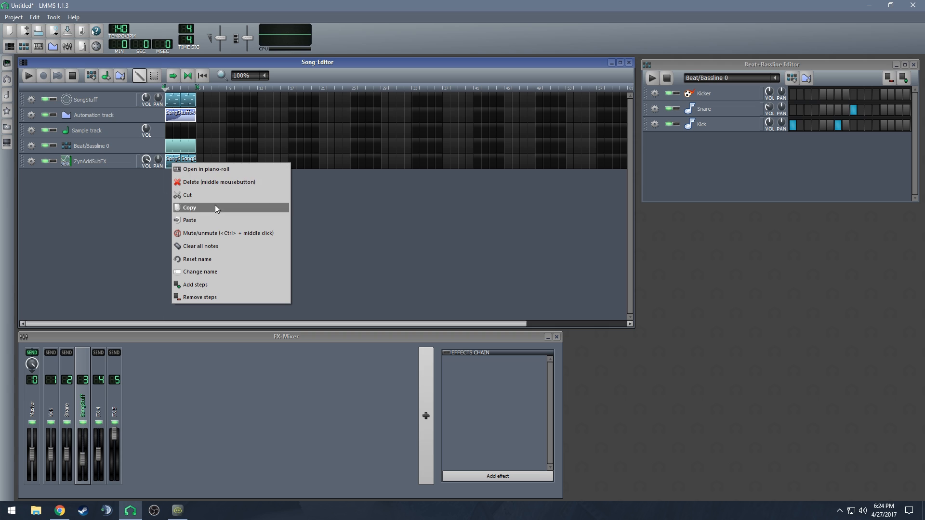
{"action": "left_click", "coordinate": [206, 234]}
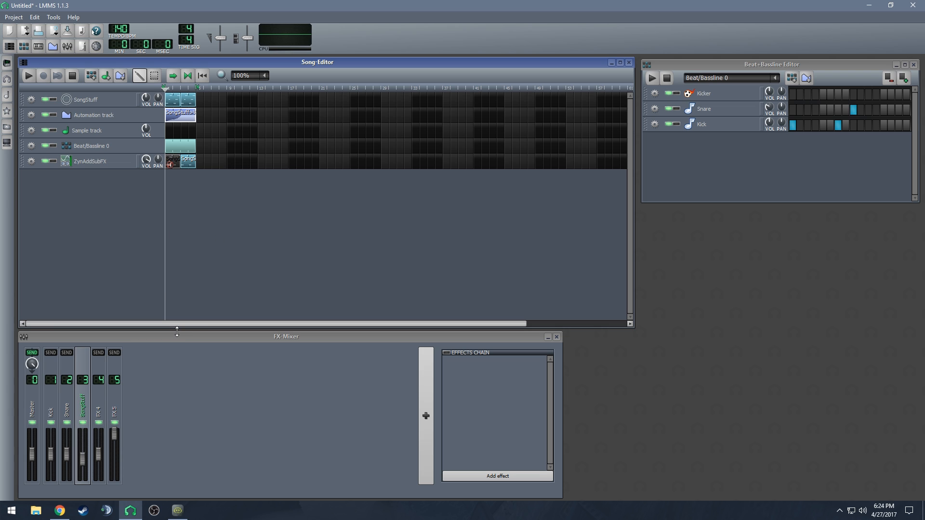
{"action": "right_click", "coordinate": [174, 164]}
{"action": "left_click", "coordinate": [211, 236]}
Toggle the ZynAddSubFX track's mute off and on several times, and solo the track.
{"action": "left_click", "coordinate": [49, 161]}
{"action": "left_click", "coordinate": [49, 161]}
{"action": "left_click", "coordinate": [49, 161]}
{"action": "left_click", "coordinate": [49, 161]}
{"action": "left_click", "coordinate": [49, 161]}
{"action": "left_click", "coordinate": [50, 162]}
{"action": "left_click", "coordinate": [54, 162]}
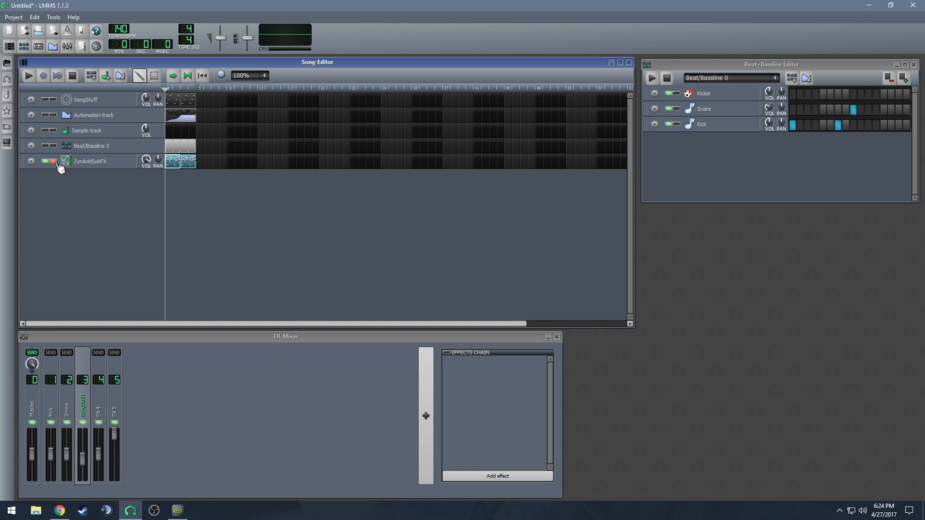
Play the song with ZynAddSubFX soloed, toggle its solo off and on during playback, and stop with the solo off.
{"action": "left_click", "coordinate": [29, 76]}
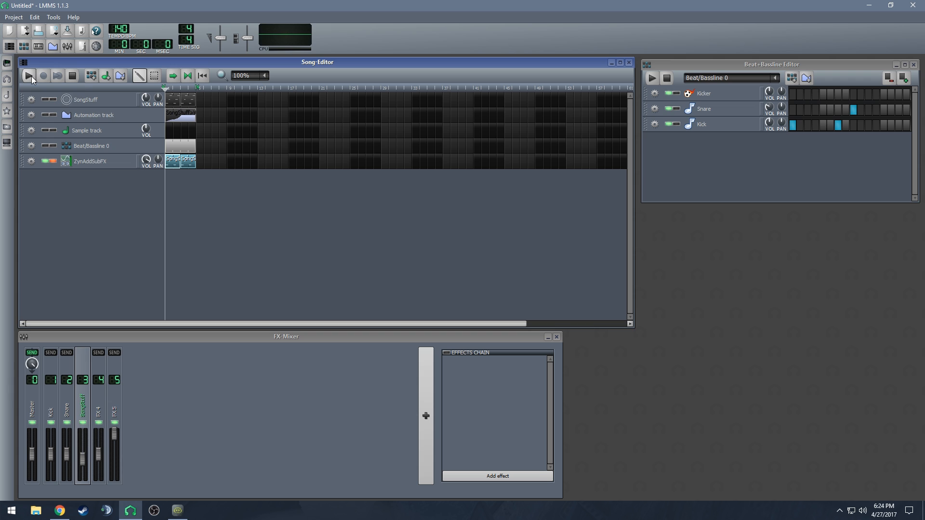
{"action": "left_click", "coordinate": [72, 76]}
{"action": "left_click", "coordinate": [29, 77]}
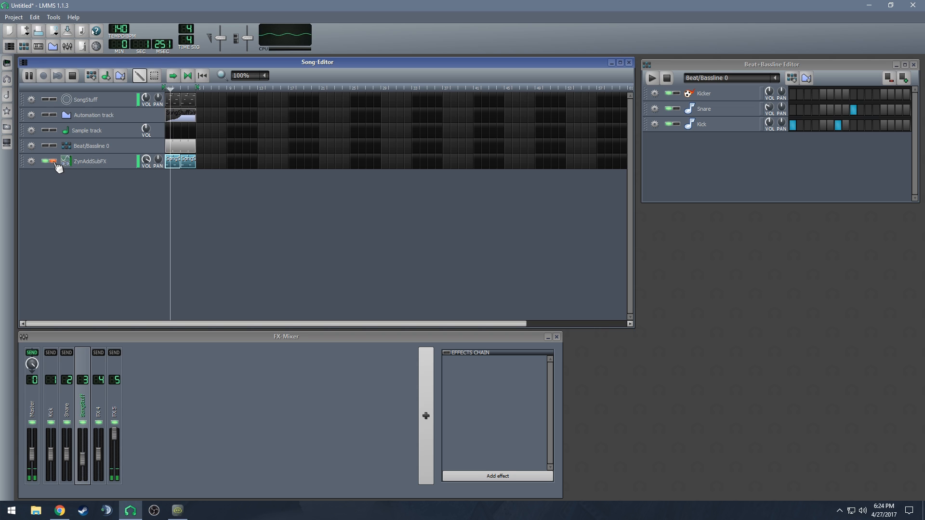
{"action": "left_click", "coordinate": [56, 164]}
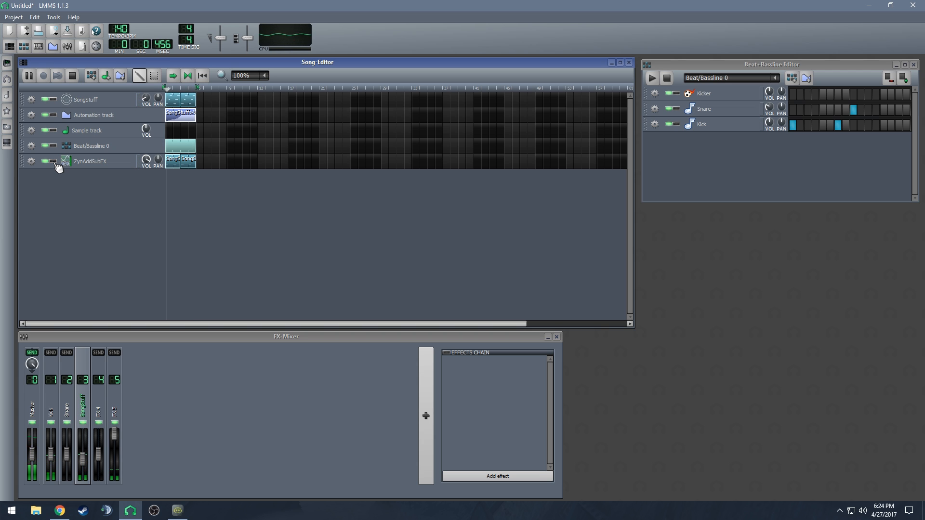
{"action": "left_click", "coordinate": [57, 164]}
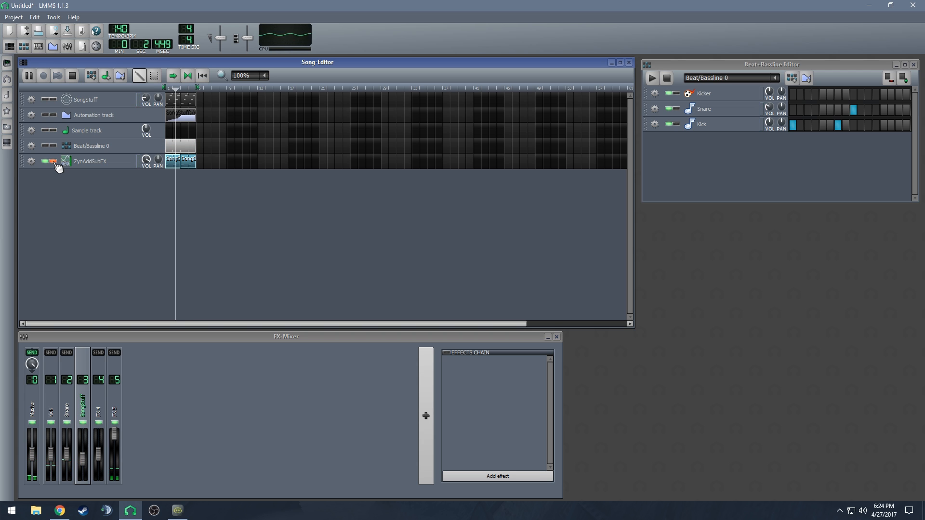
{"action": "left_click", "coordinate": [57, 164]}
{"action": "left_click", "coordinate": [74, 76]}
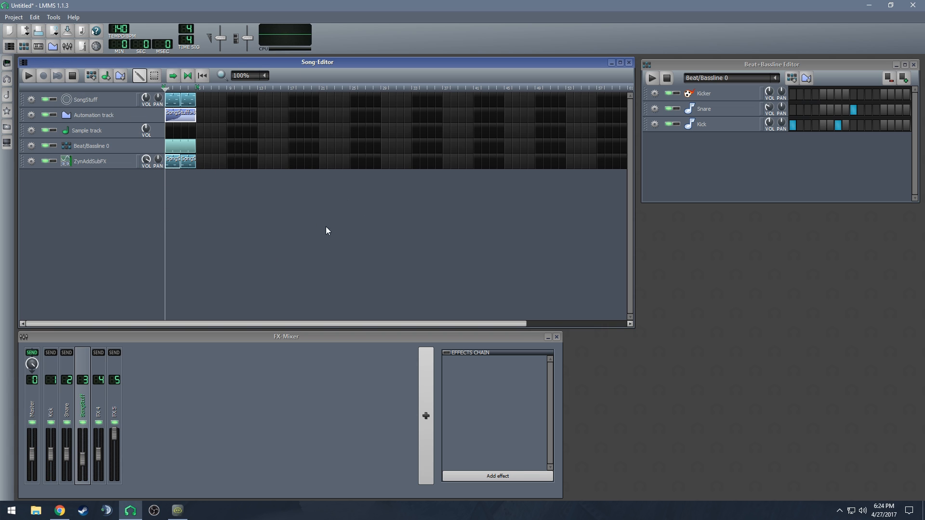
Start a project export as a WAV file named Tut in the projects folder.
{"action": "left_click", "coordinate": [18, 20]}
{"action": "left_click", "coordinate": [36, 118]}
{"action": "left_click_drag", "start_coordinate": [384, 332], "coordinate": [282, 327]}
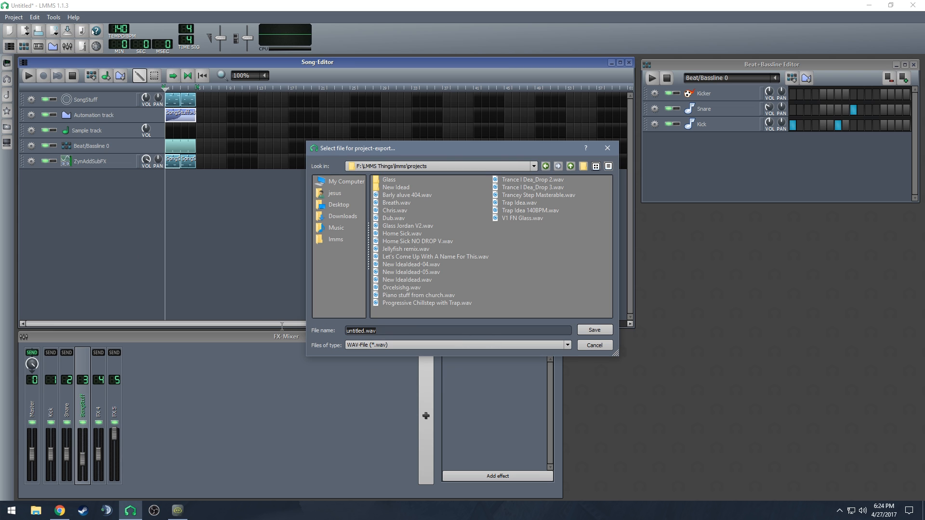
{"action": "type", "text": "Tut"}
{"action": "key", "text": "Return"}
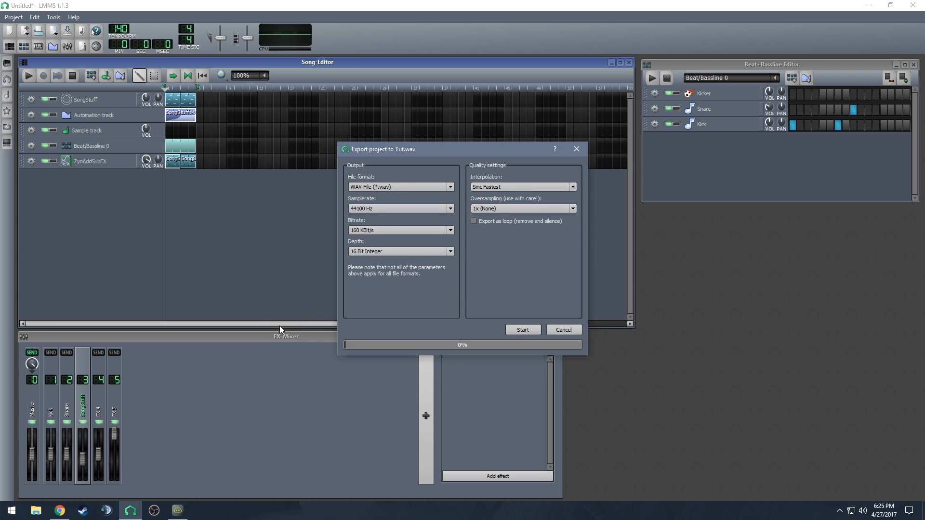
Examine the file format, samplerate, bitrate and depth choices in the export settings without changing them.
{"action": "left_click_drag", "start_coordinate": [491, 152], "coordinate": [452, 145]}
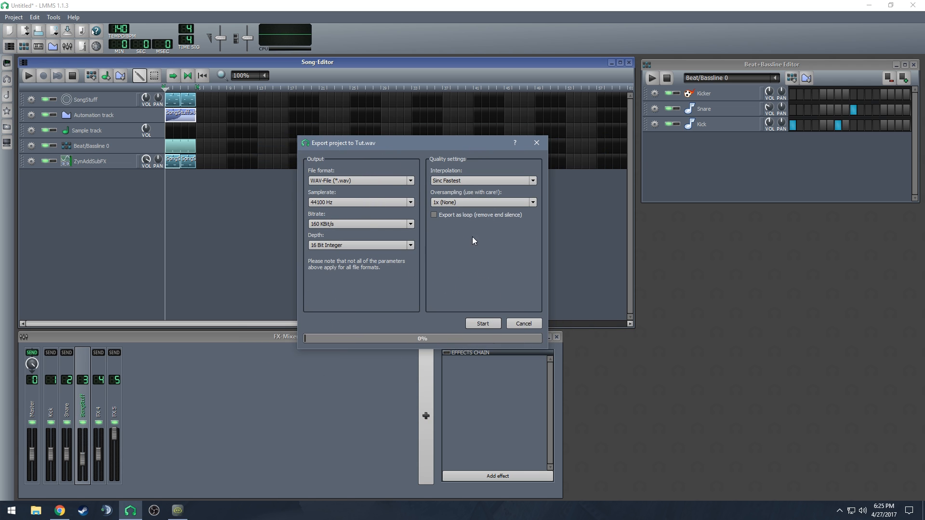
{"action": "left_click_drag", "start_coordinate": [340, 145], "coordinate": [392, 127]}
{"action": "left_click", "coordinate": [362, 164]}
{"action": "left_click", "coordinate": [362, 164]}
{"action": "left_click", "coordinate": [363, 164]}
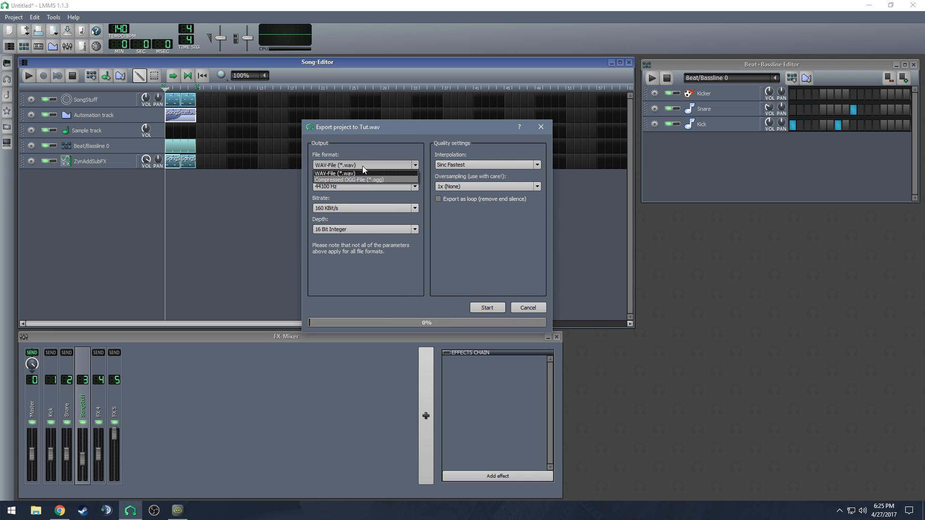
{"action": "left_click", "coordinate": [362, 166]}
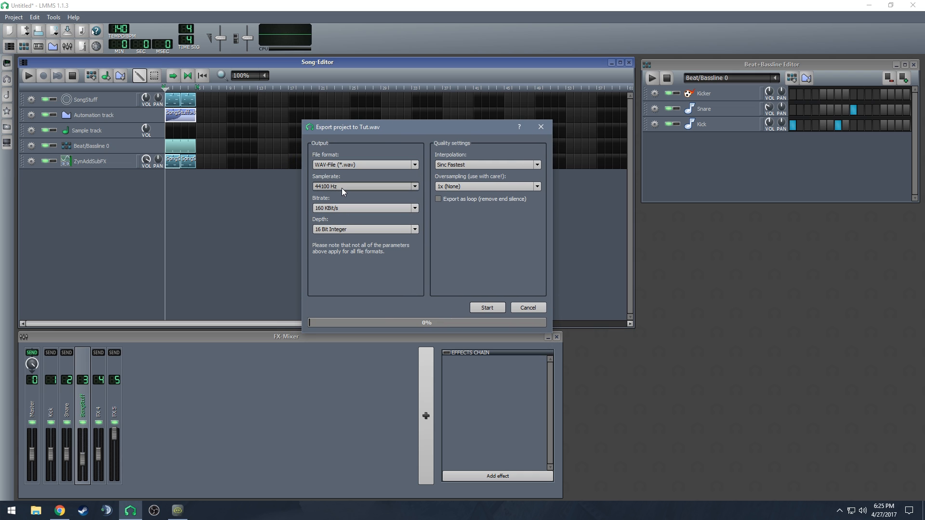
{"action": "left_click", "coordinate": [339, 230]}
{"action": "left_click", "coordinate": [345, 187]}
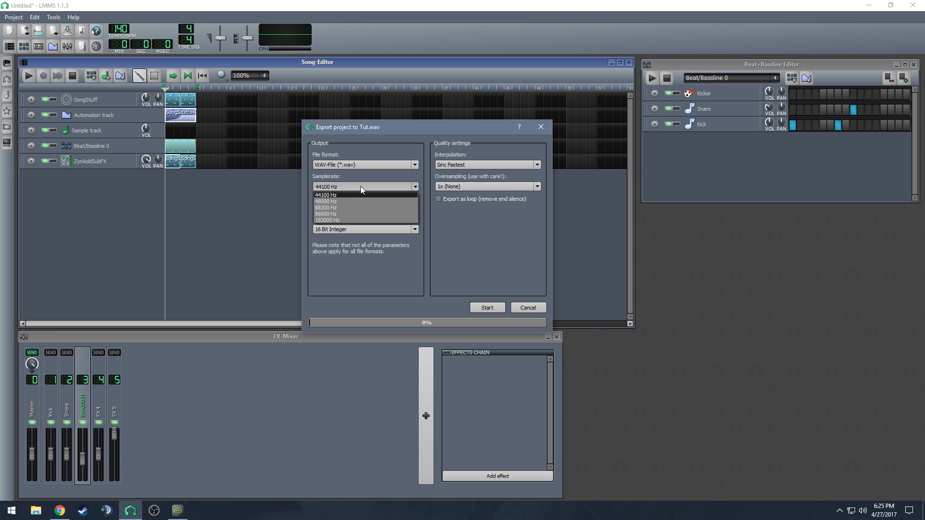
{"action": "left_click", "coordinate": [361, 188]}
{"action": "left_click", "coordinate": [346, 209]}
{"action": "left_click", "coordinate": [346, 209]}
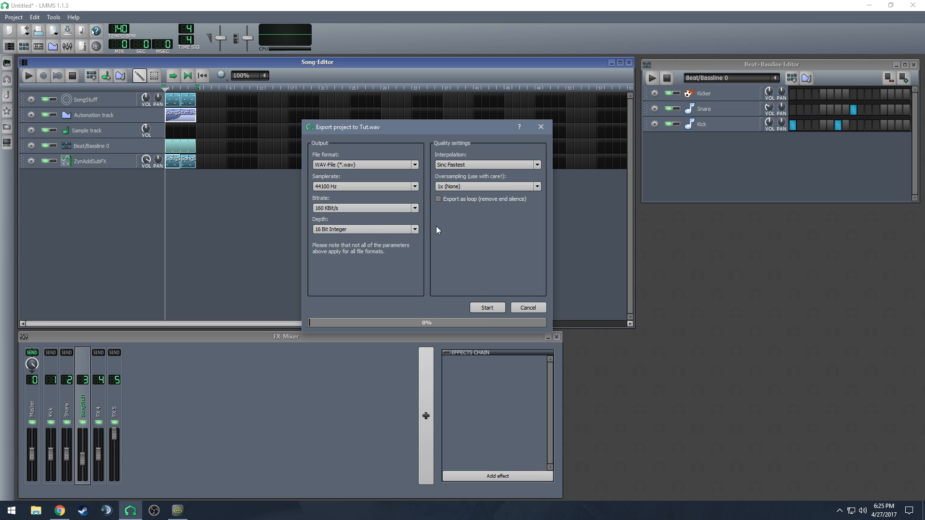
Set the export interpolation to Sinc Best (very slow!) and start rendering the project.
{"action": "left_click", "coordinate": [478, 166]}
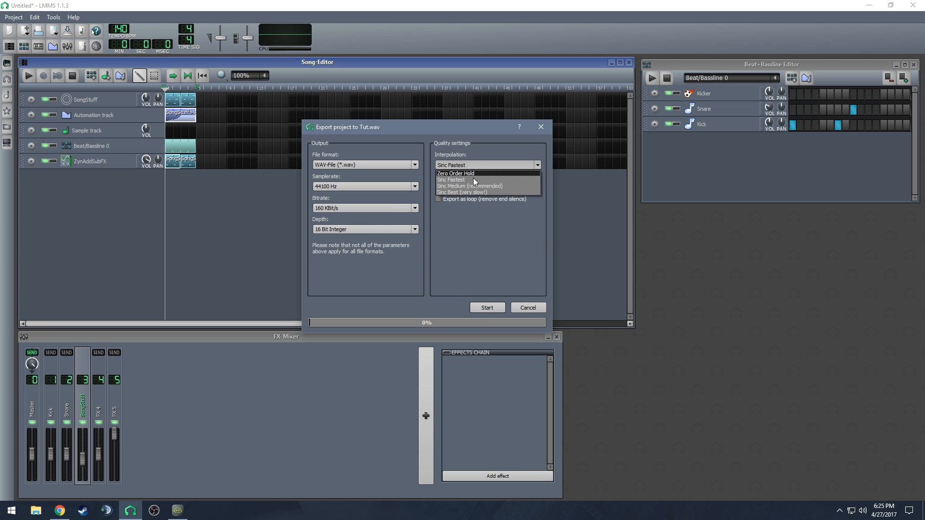
{"action": "left_click", "coordinate": [465, 192]}
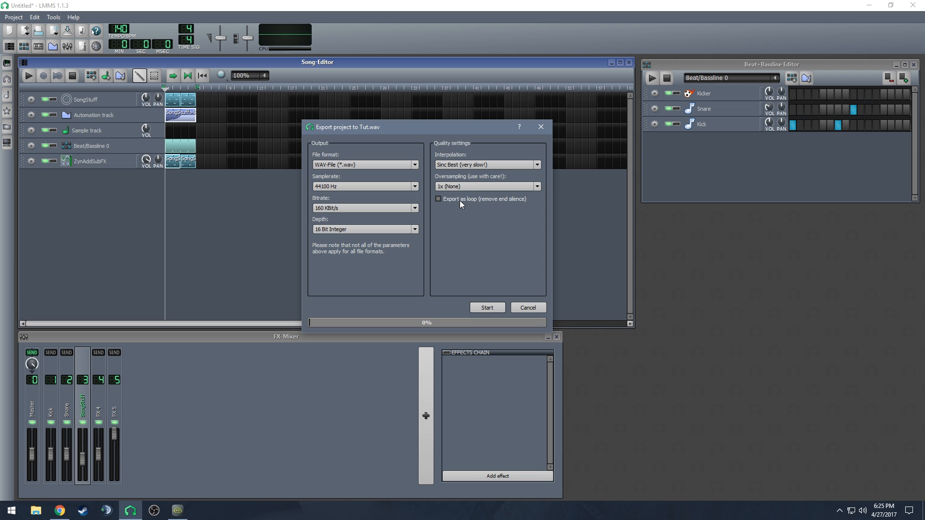
{"action": "left_click", "coordinate": [495, 313]}
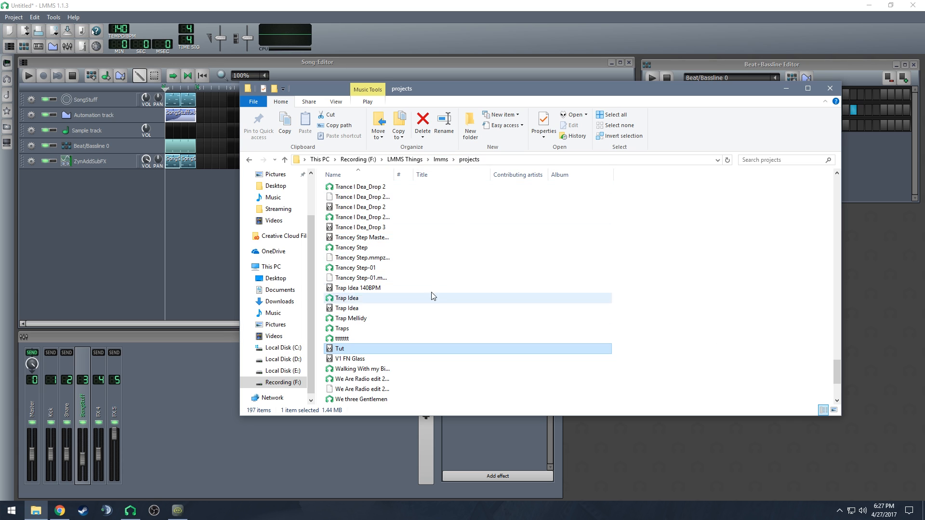
Play the exported Tut file from the projects folder, stop it, close the player and return to LMMS.
{"action": "double_click", "coordinate": [357, 349]}
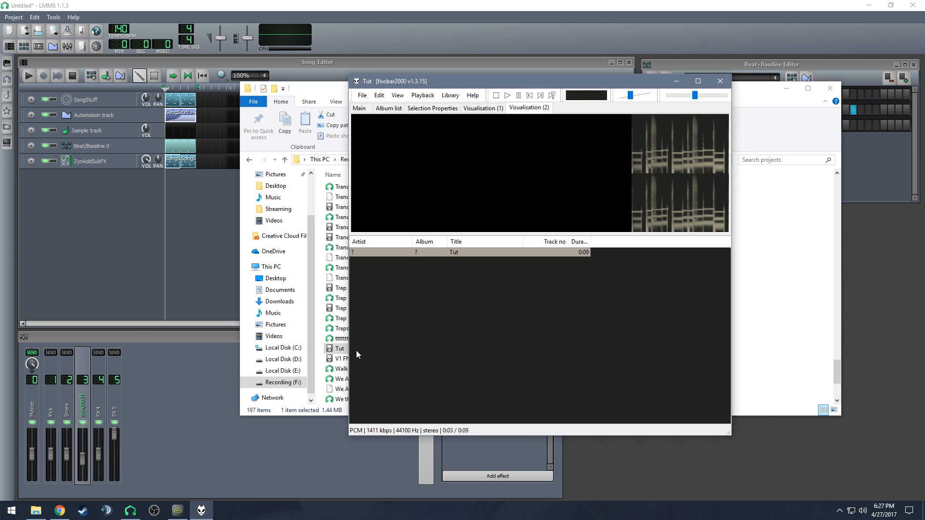
{"action": "left_click", "coordinate": [496, 95]}
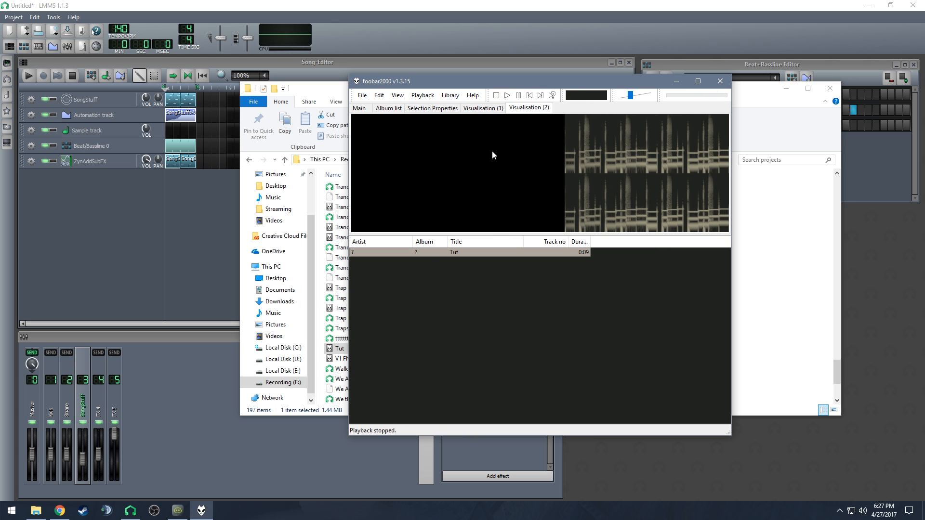
{"action": "left_click", "coordinate": [720, 81]}
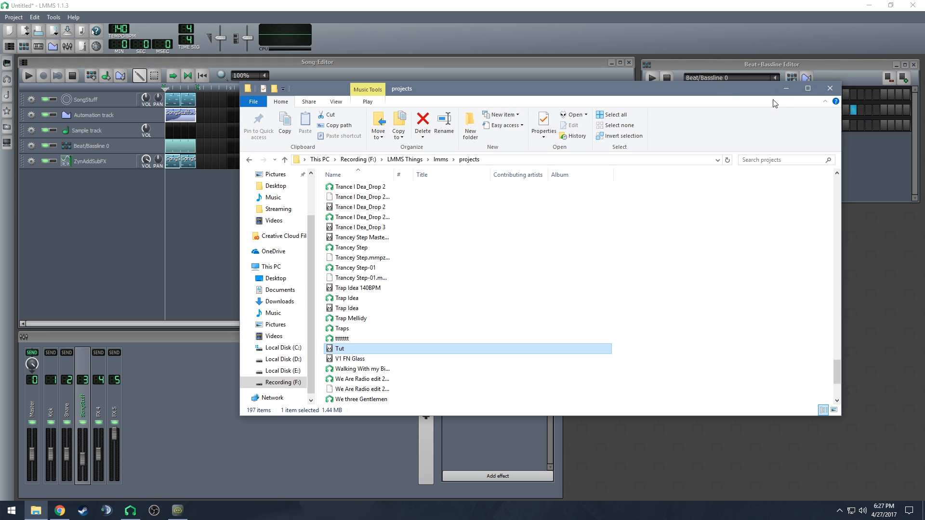
{"action": "left_click", "coordinate": [790, 90]}
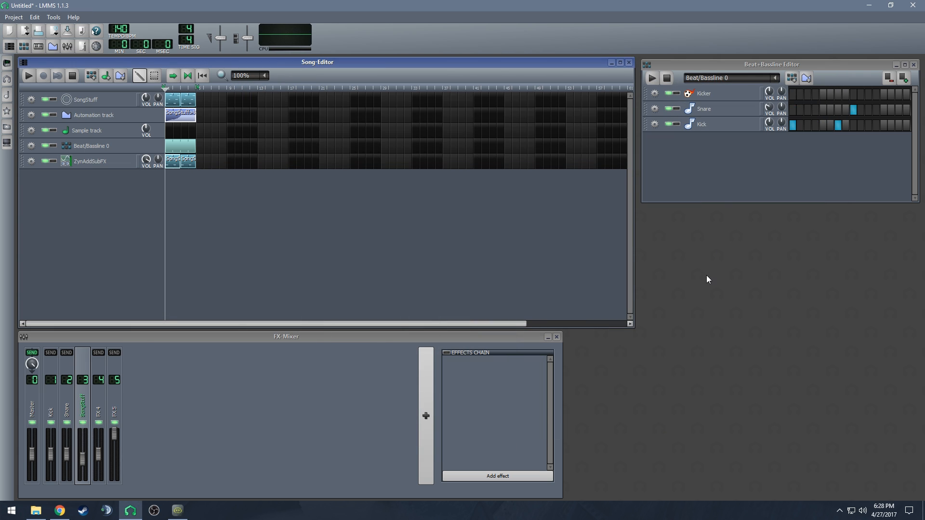